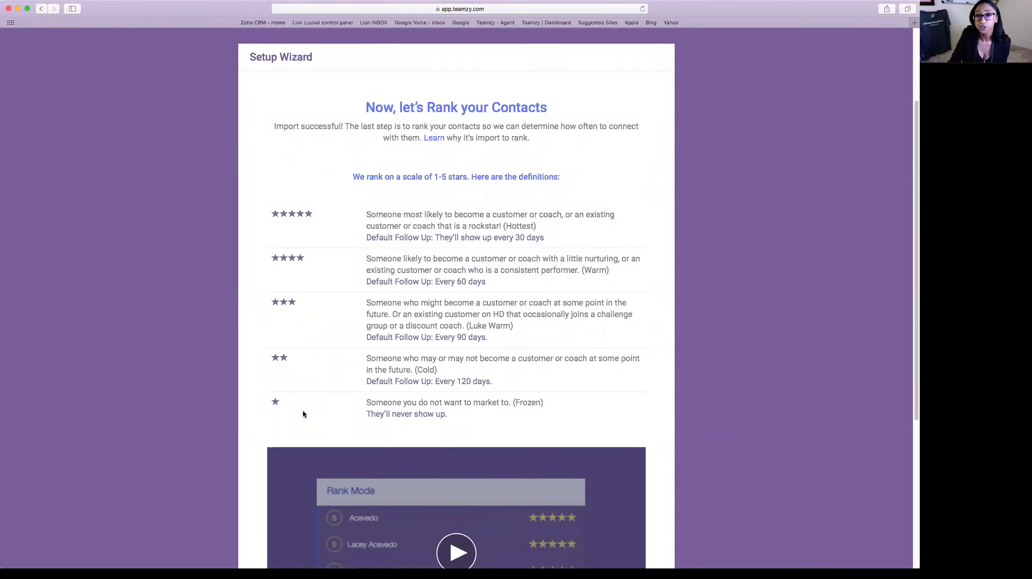
- Complete the Setup Wizard via Rank, landing on the Team list with every contact at 3 stars
scroll(645, 389, down, 5)
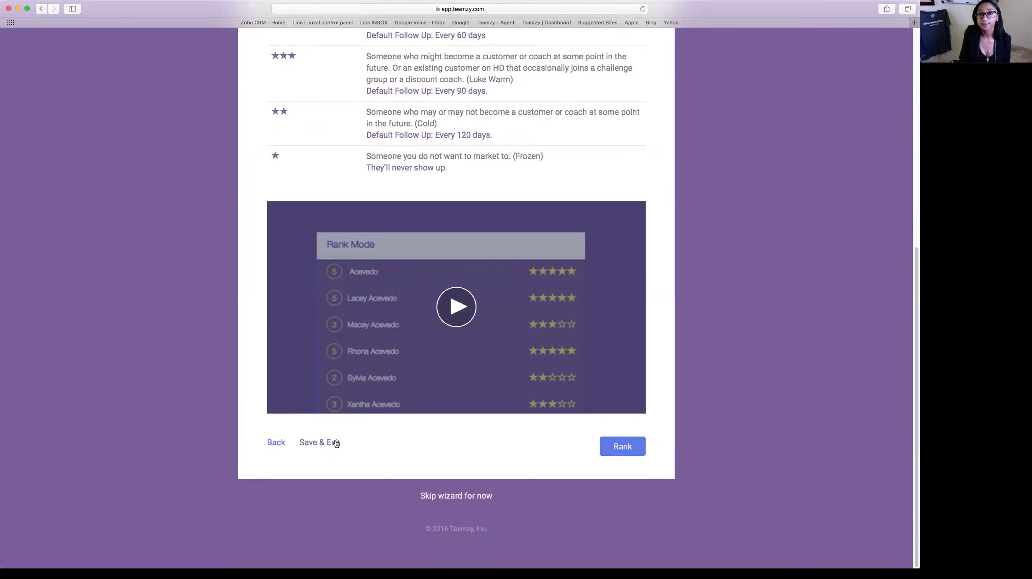
click(617, 445)
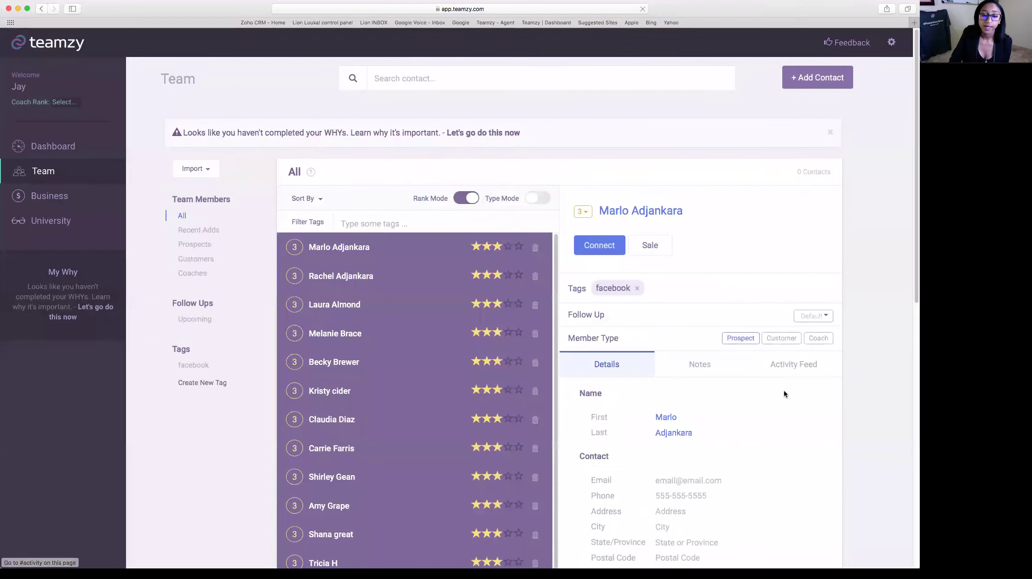
scroll(788, 381, down, 3)
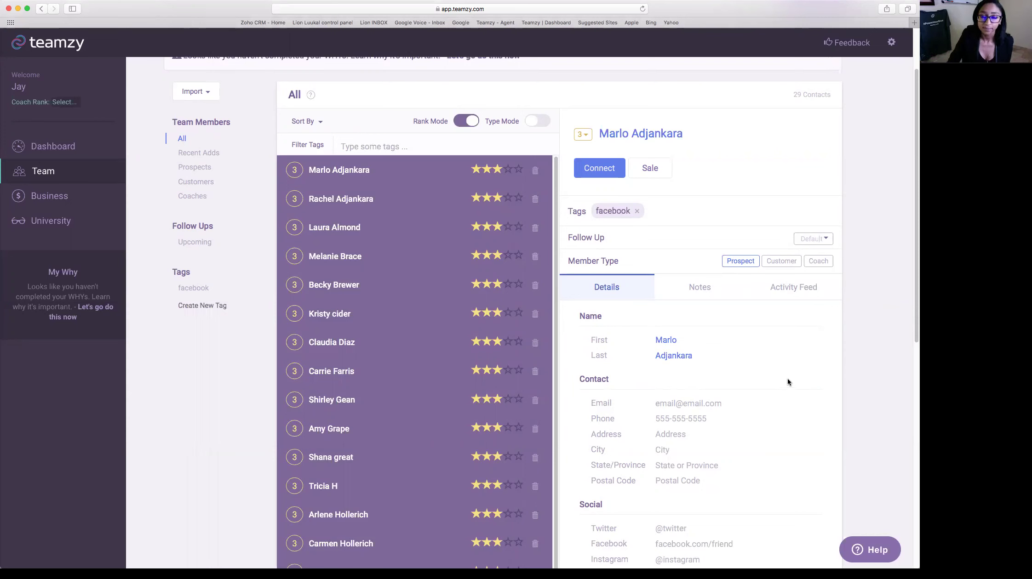
scroll(788, 383, up, 3)
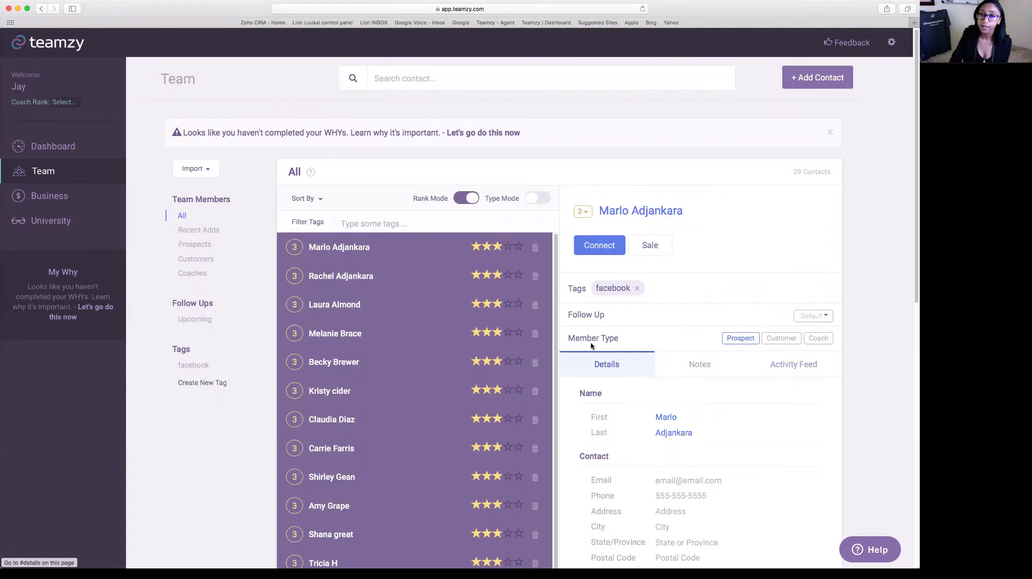
click(53, 146)
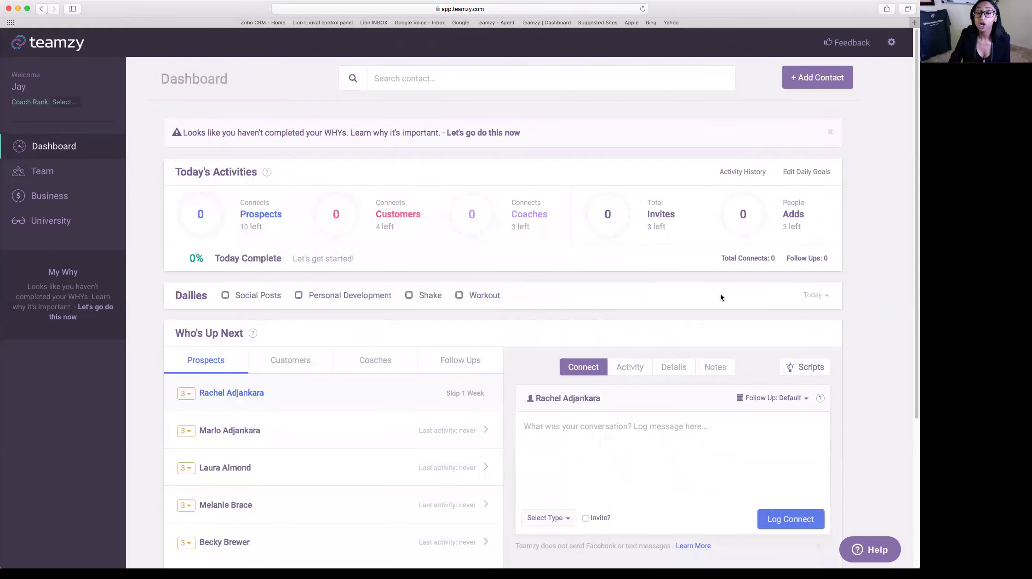
click(41, 173)
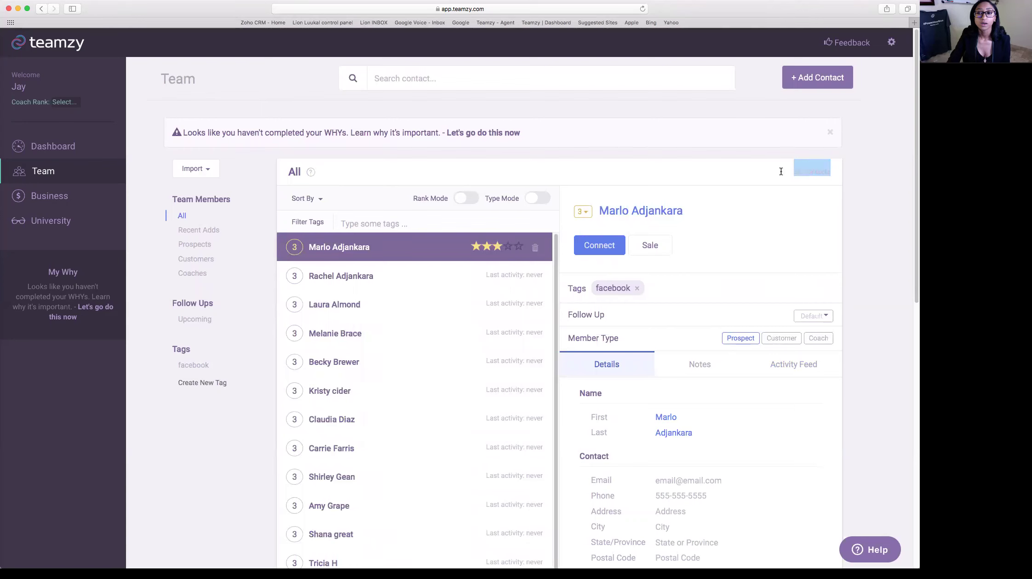
- Turn on Rank Mode so star ratings appear beside every Team contact
scroll(780, 235, down, 2)
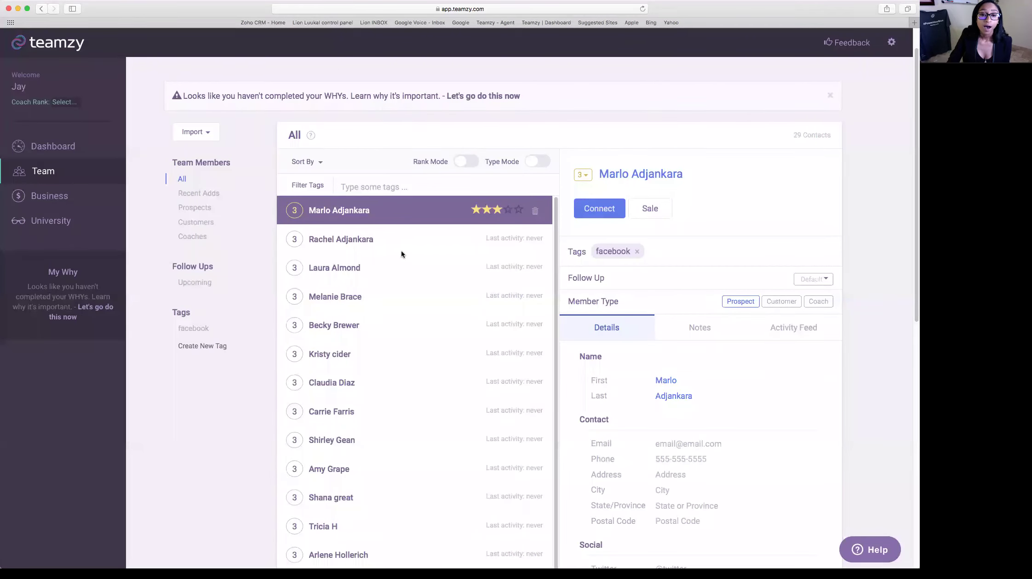
click(462, 163)
scroll(679, 184, down, 3)
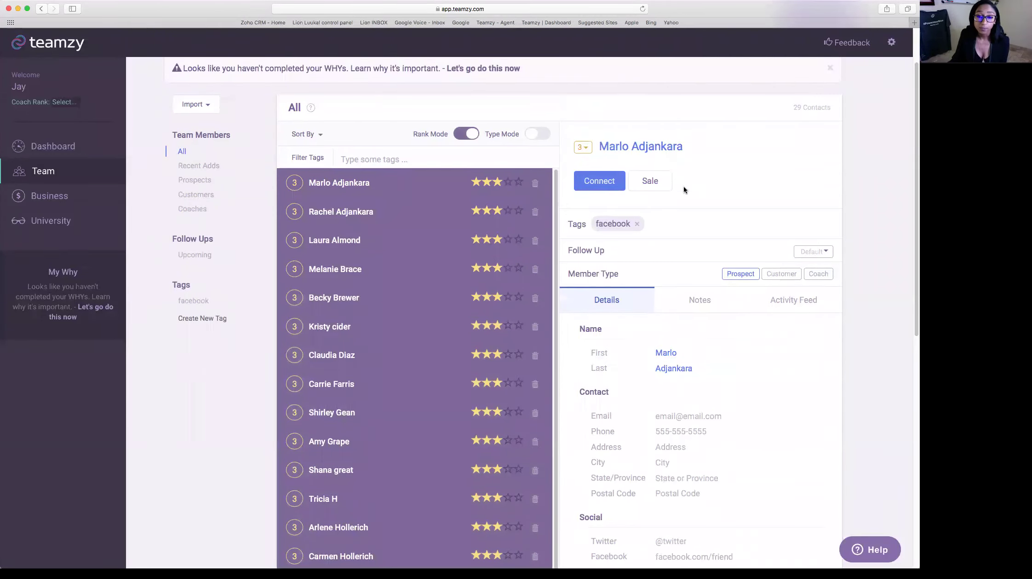
key(4)
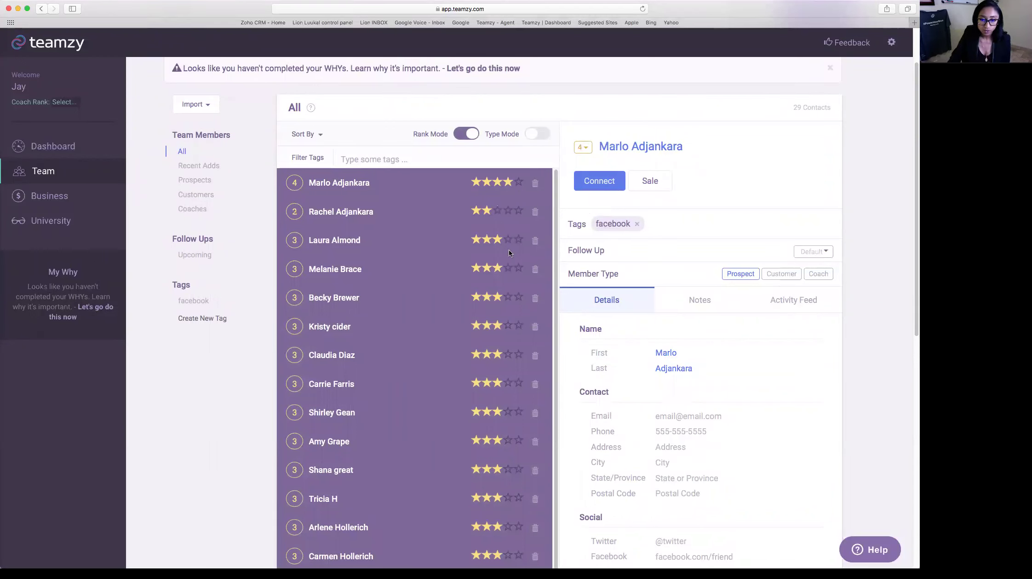
click(536, 241)
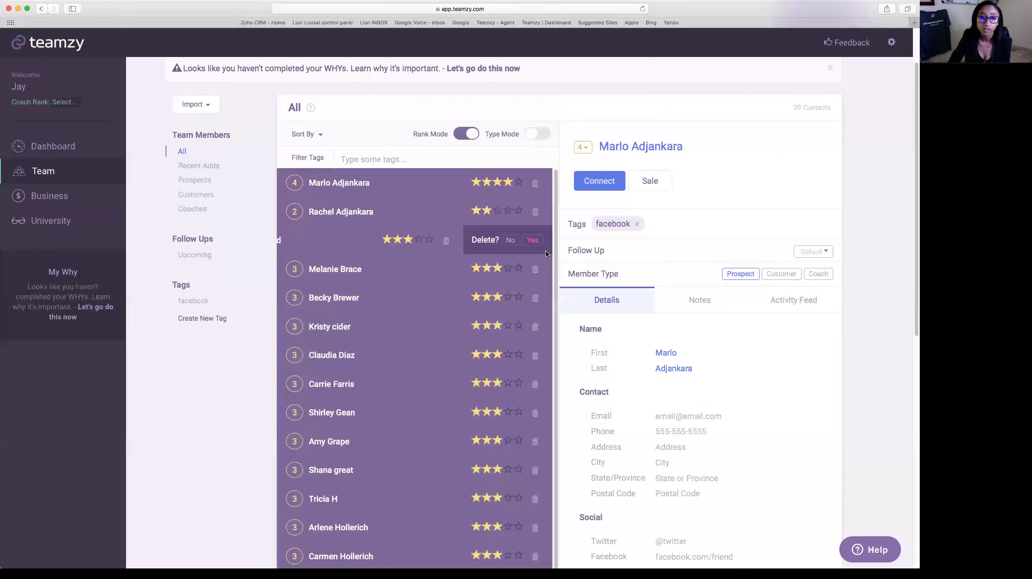
click(532, 240)
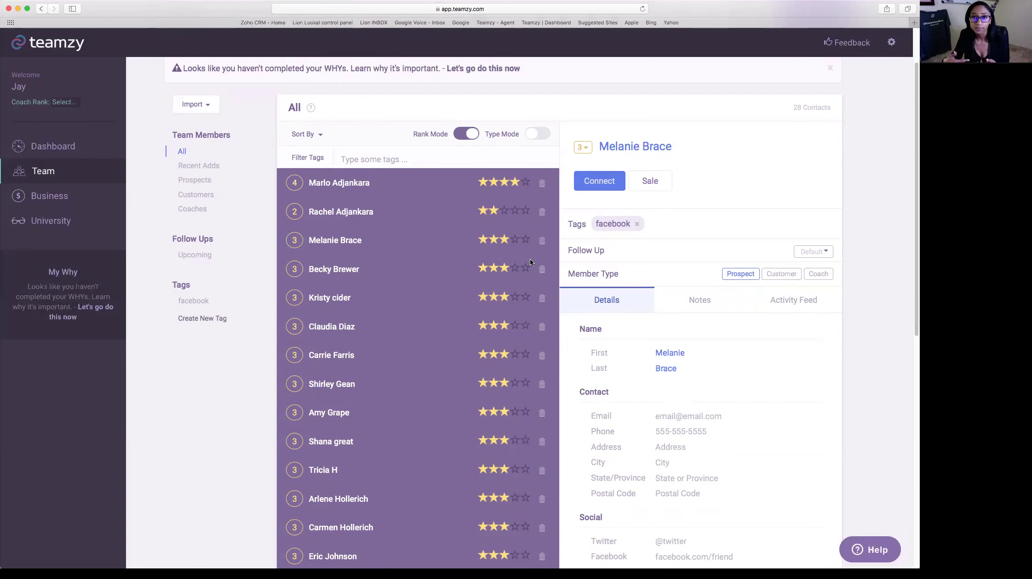
scroll(397, 508, down, 3)
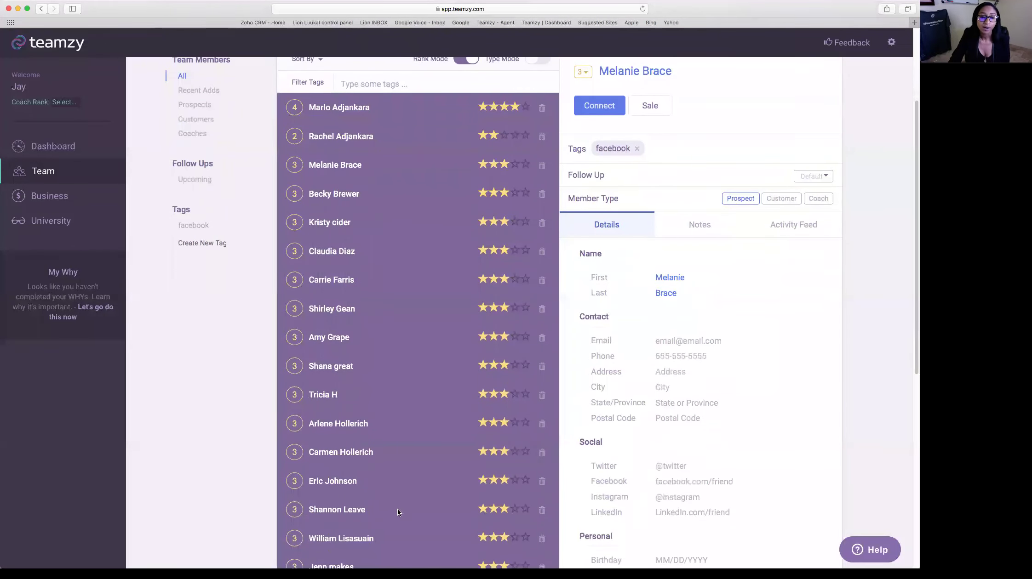
click(526, 480)
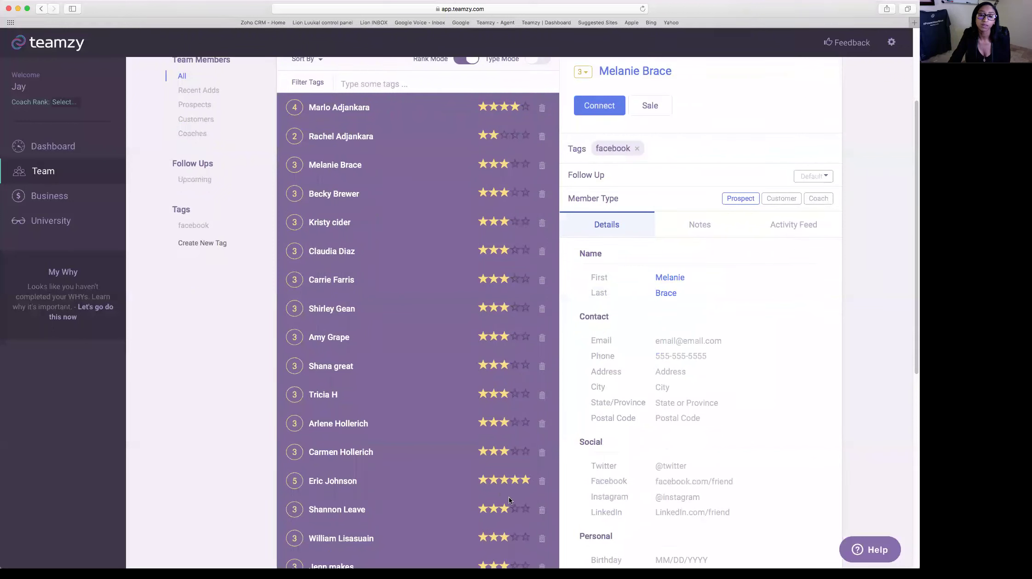
click(514, 452)
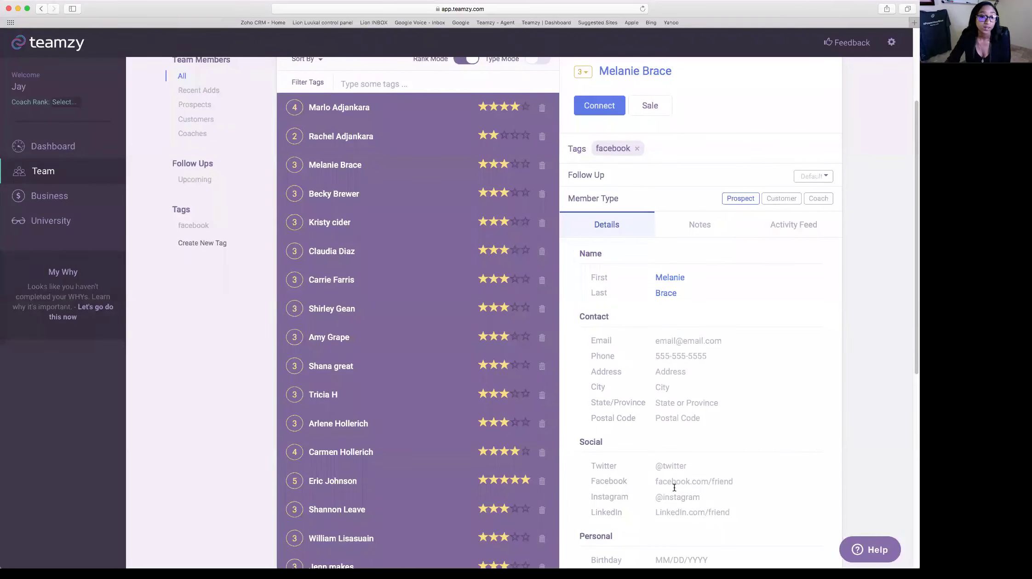
scroll(485, 361, down, 5)
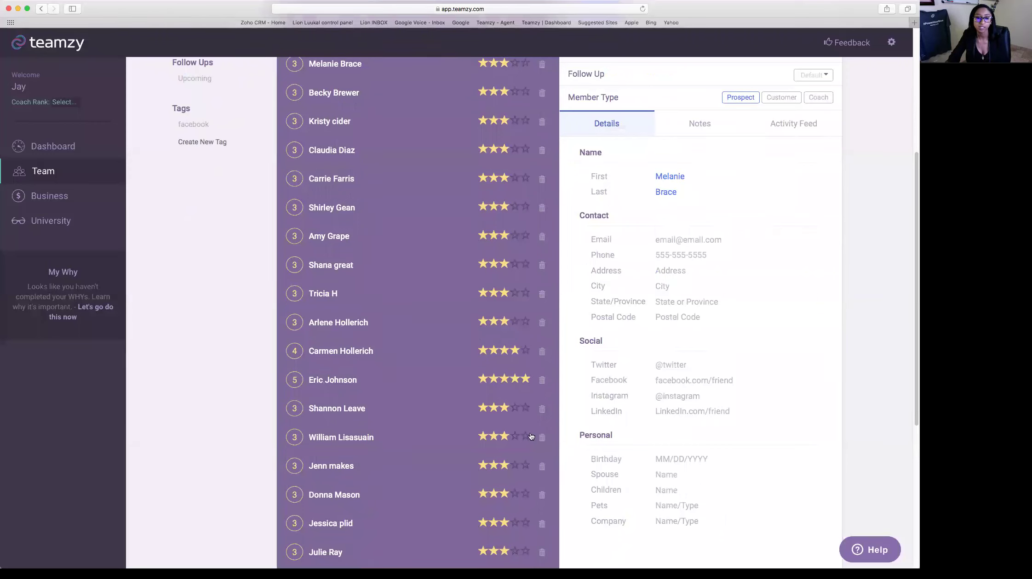
scroll(531, 437, down, 2)
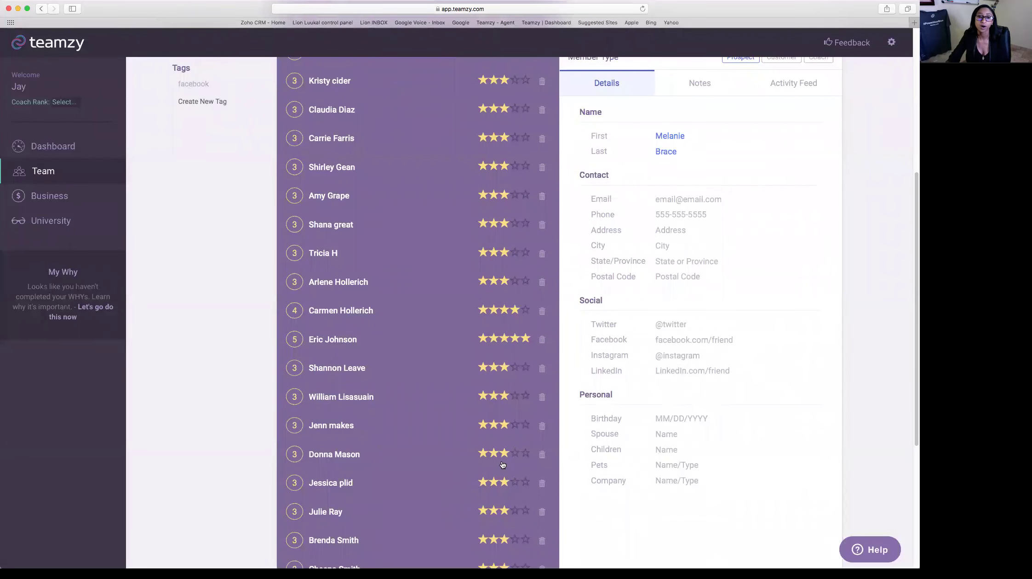
scroll(502, 466, up, 14)
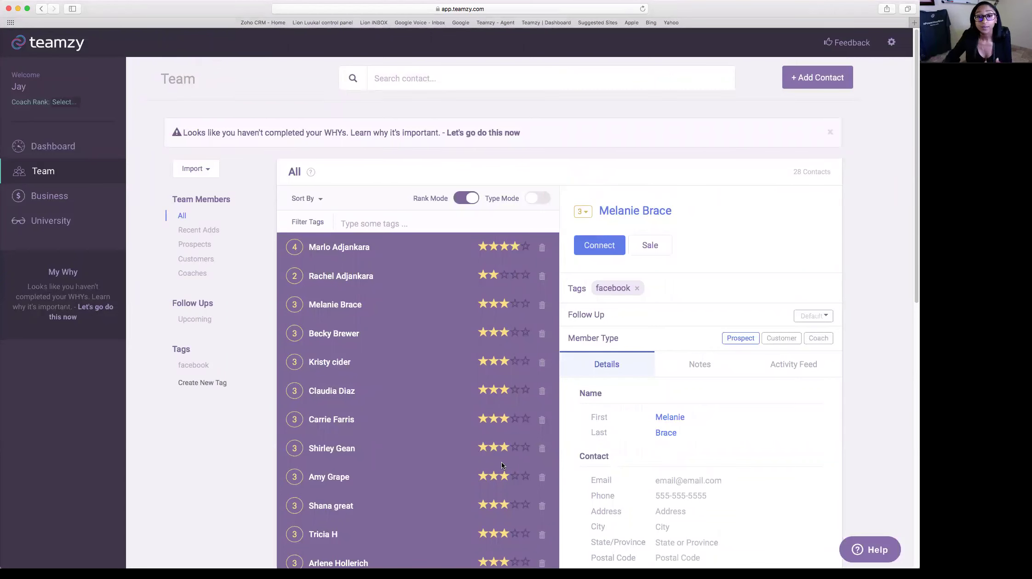
click(536, 198)
scroll(828, 245, down, 5)
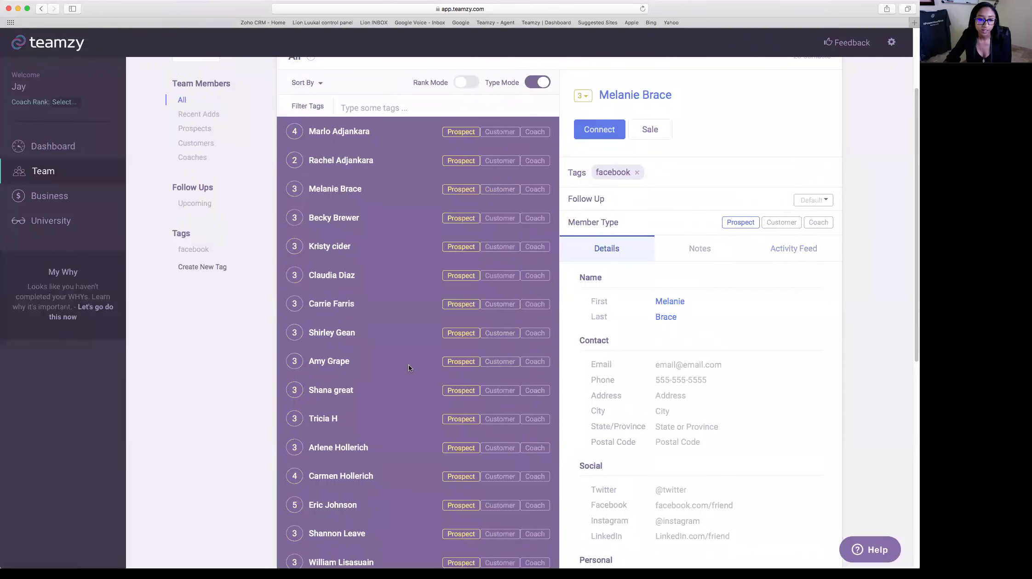
click(500, 335)
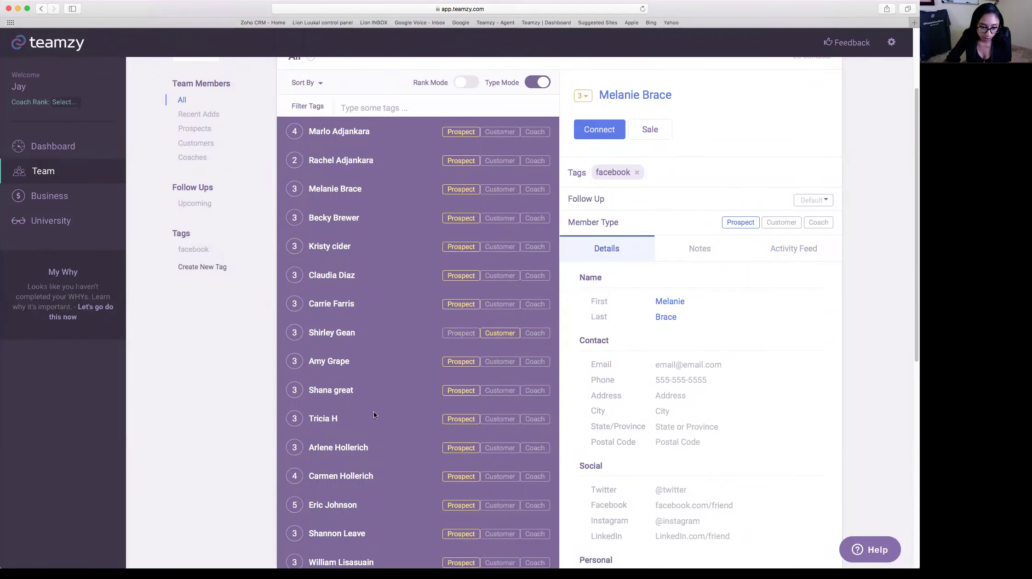
click(508, 421)
scroll(395, 506, down, 2)
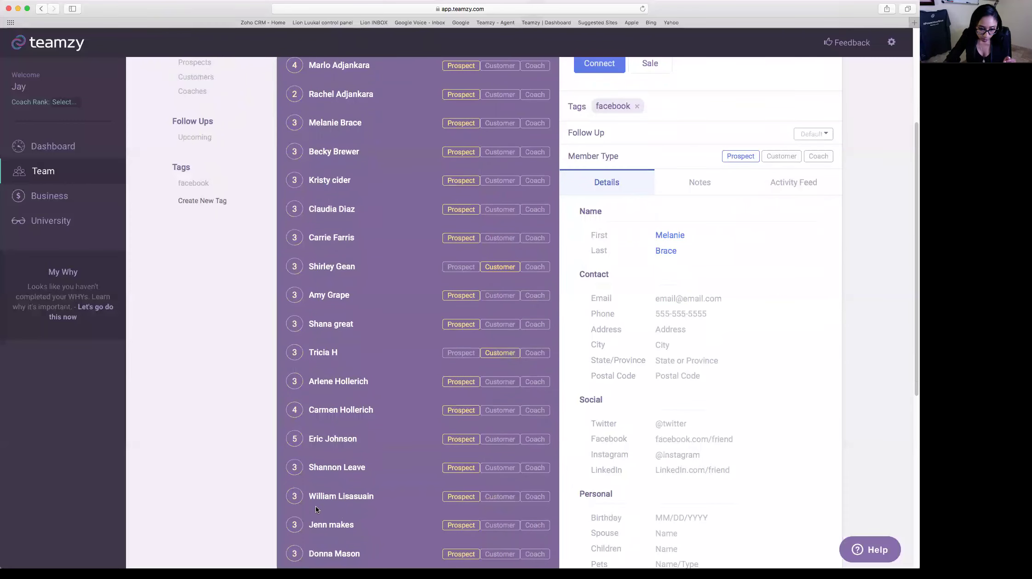
click(503, 497)
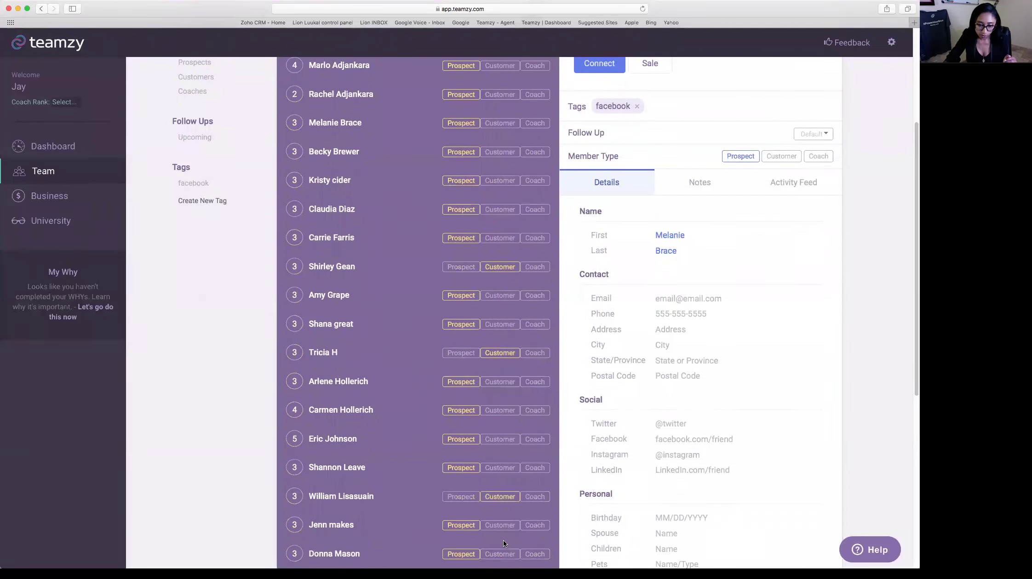
scroll(503, 541, down, 4)
scroll(503, 543, down, 2)
click(500, 549)
scroll(521, 537, up, 15)
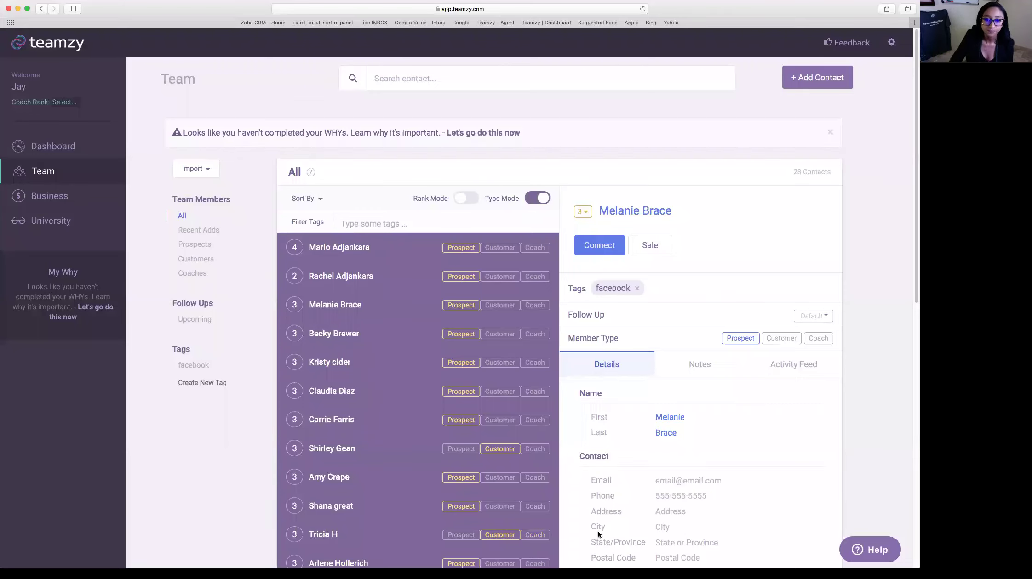
click(465, 198)
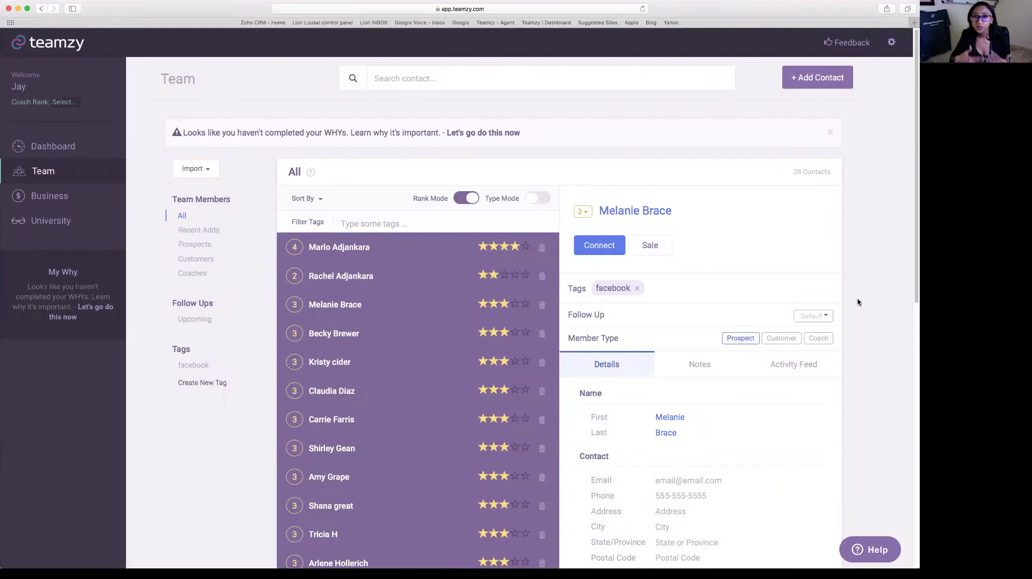
click(353, 249)
scroll(808, 279, down, 3)
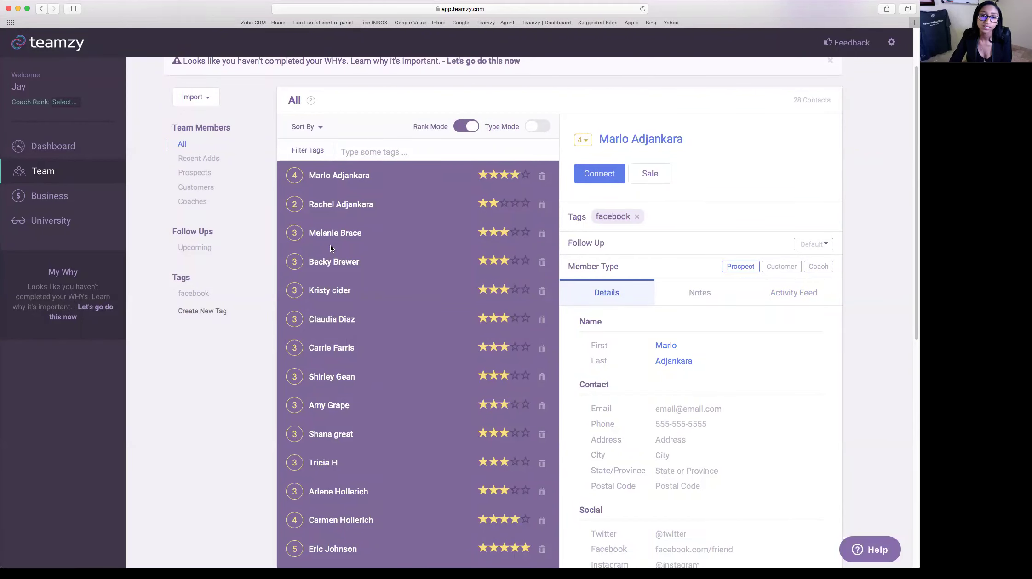
click(334, 211)
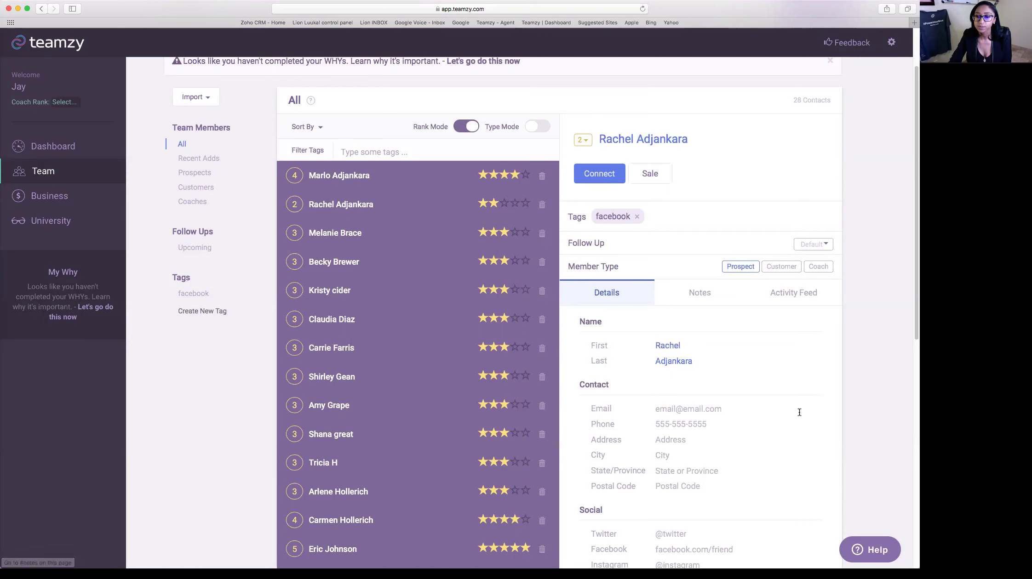
scroll(851, 402, down, 3)
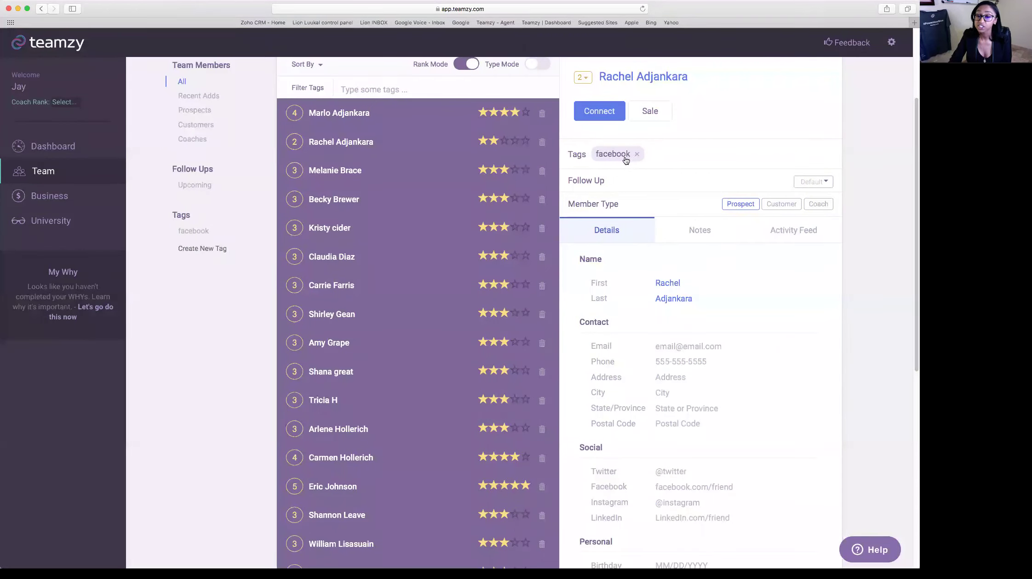
scroll(903, 300, down, 2)
click(665, 309)
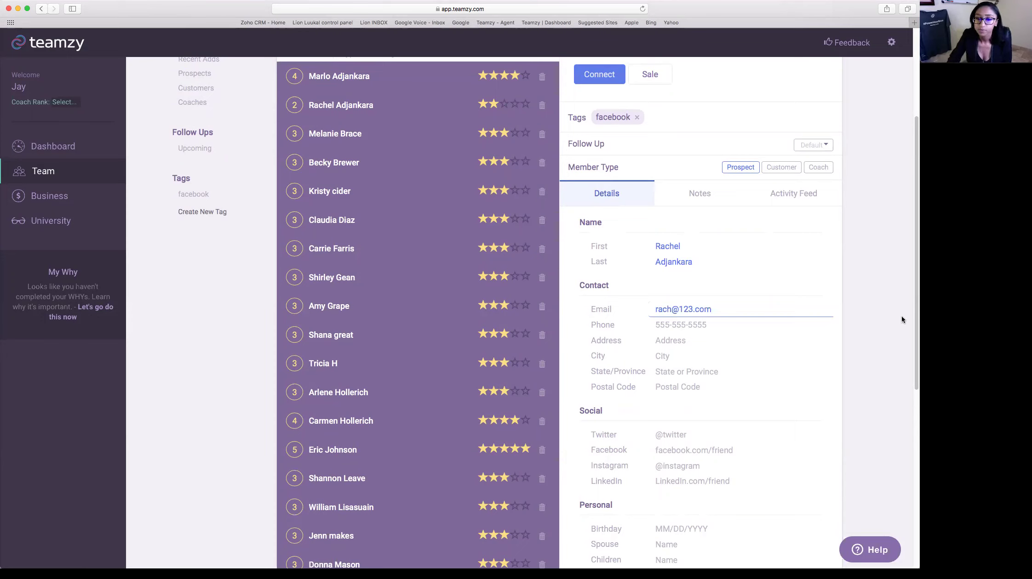
click(715, 330)
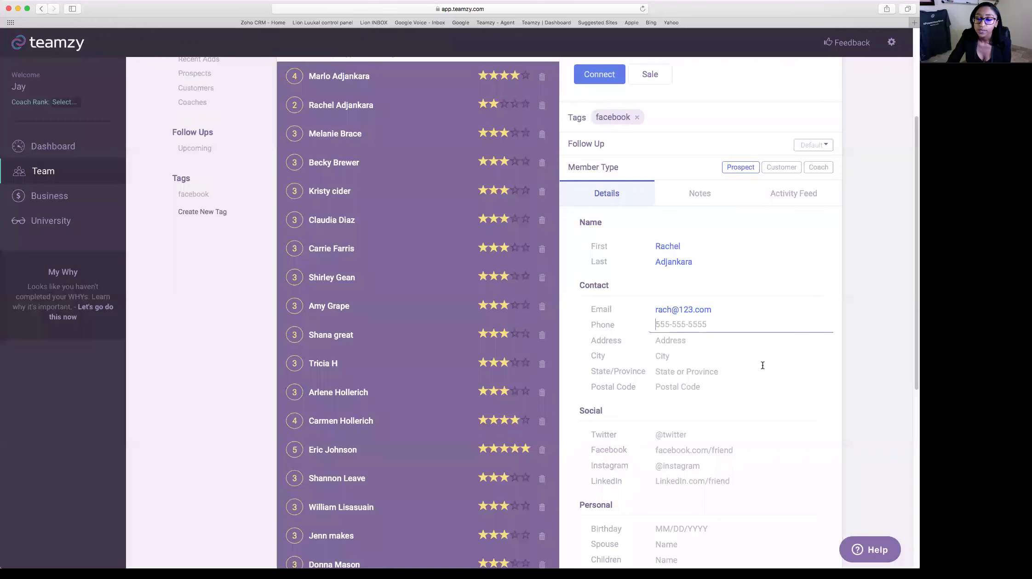
scroll(739, 405, down, 5)
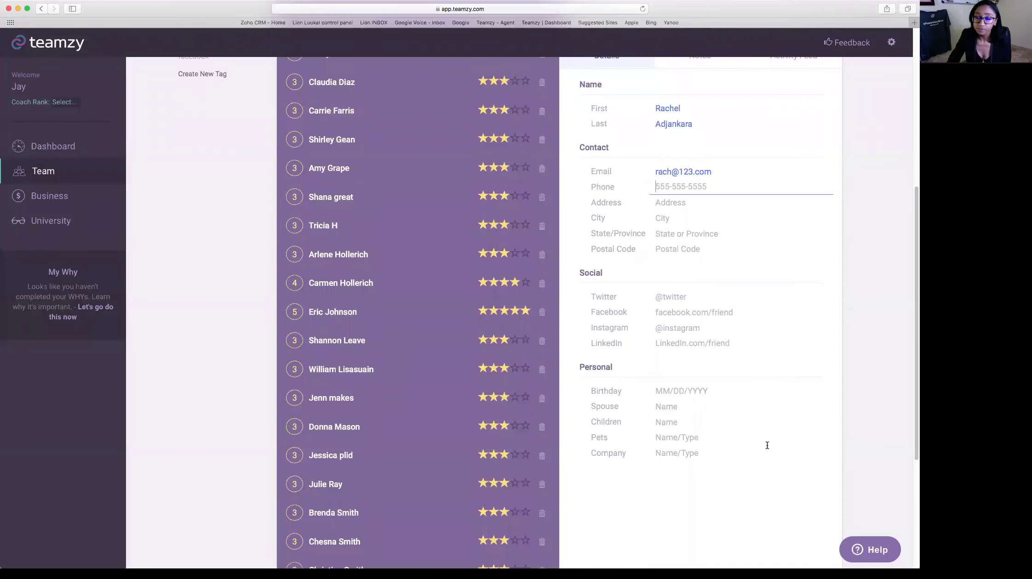
scroll(766, 442, up, 4)
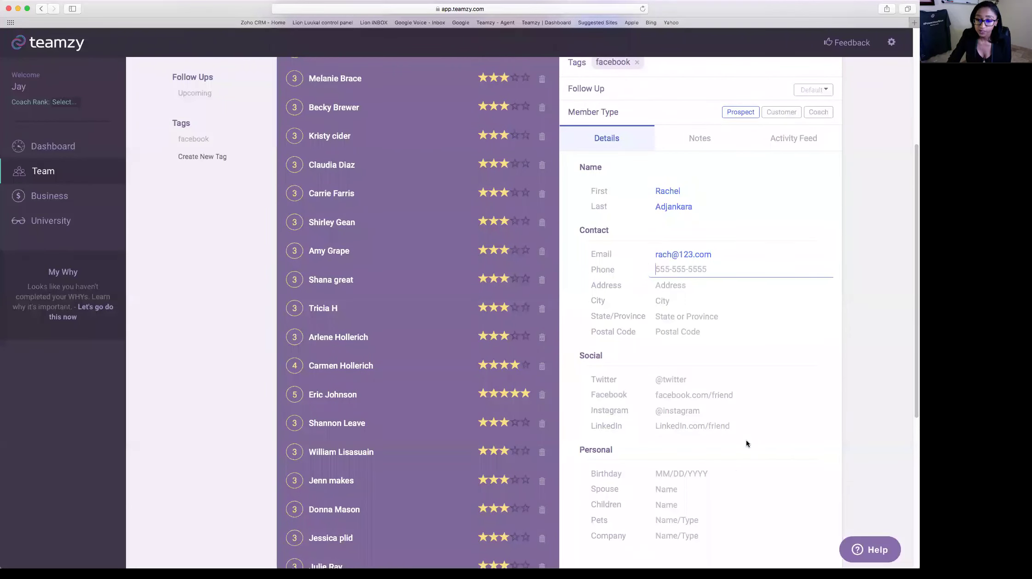
scroll(746, 442, up, 5)
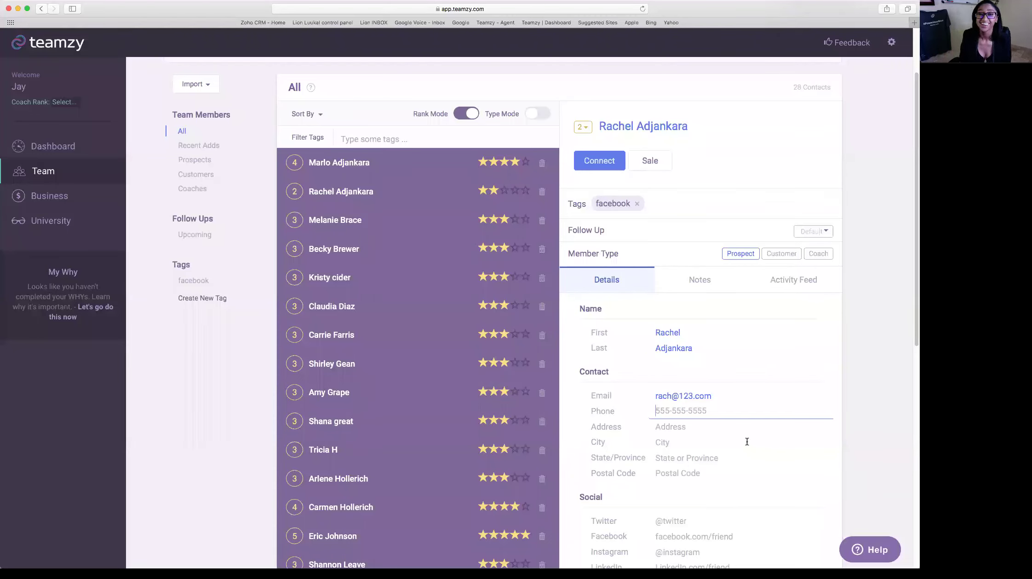
click(700, 280)
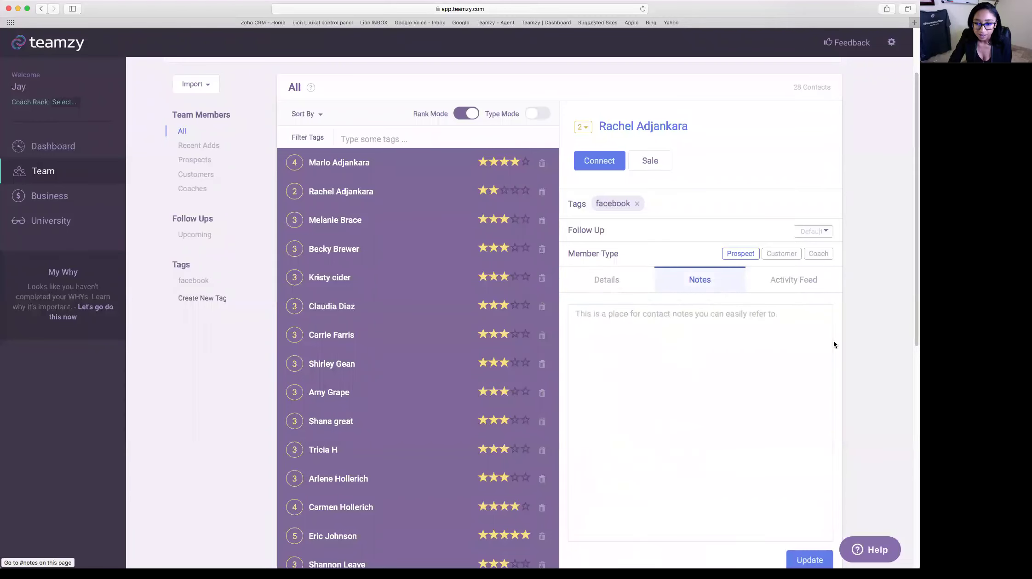
click(704, 324)
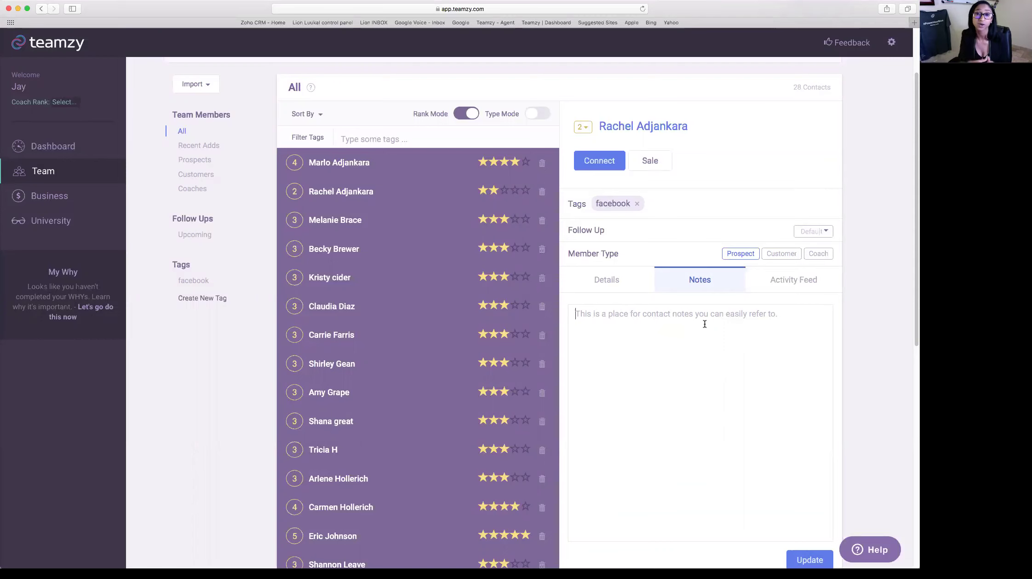
click(582, 275)
scroll(786, 377, up, 2)
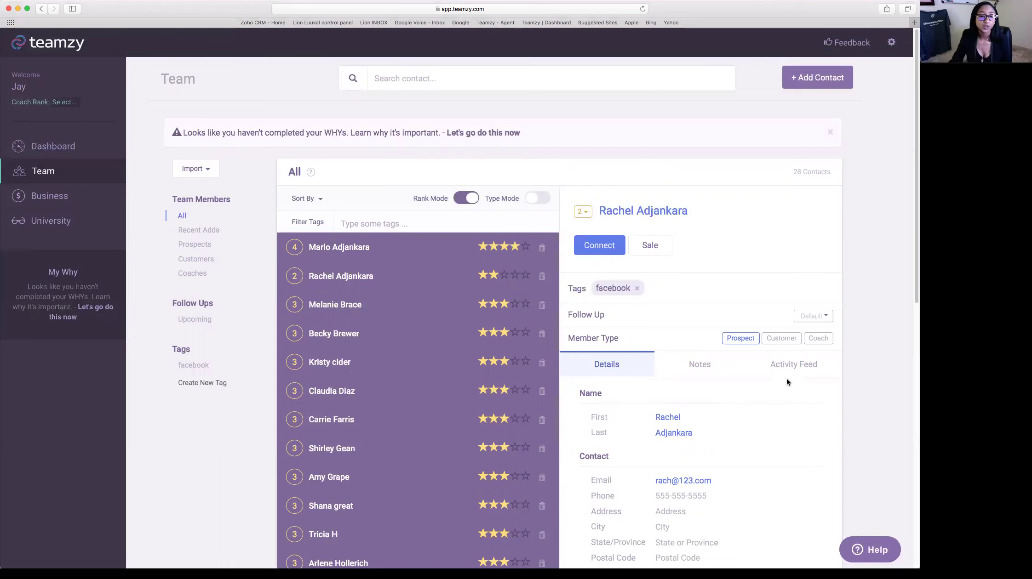
scroll(432, 354, down, 2)
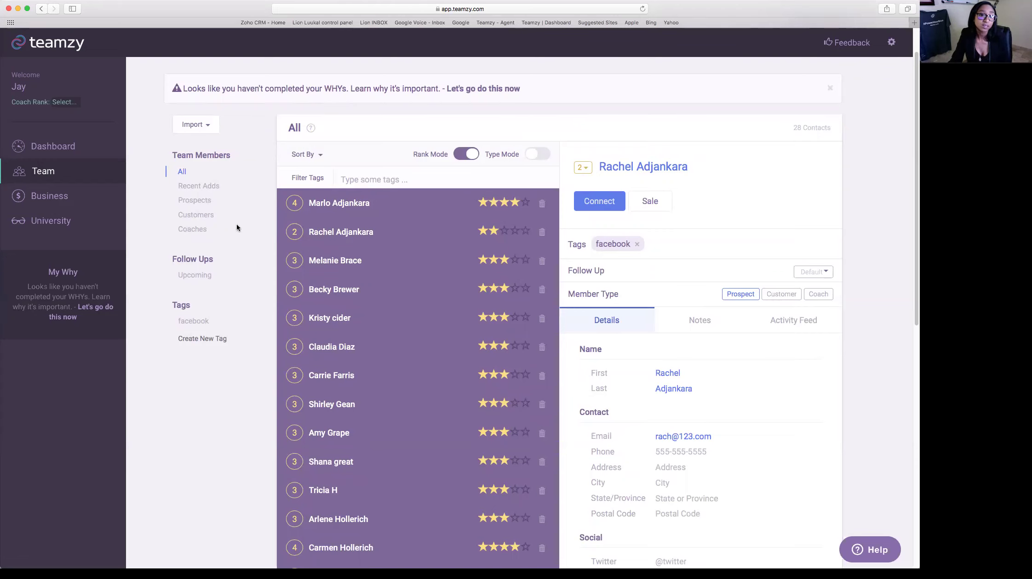
- Browse the Customers and Coaches groups, then filter the list to the facebook tag
click(210, 216)
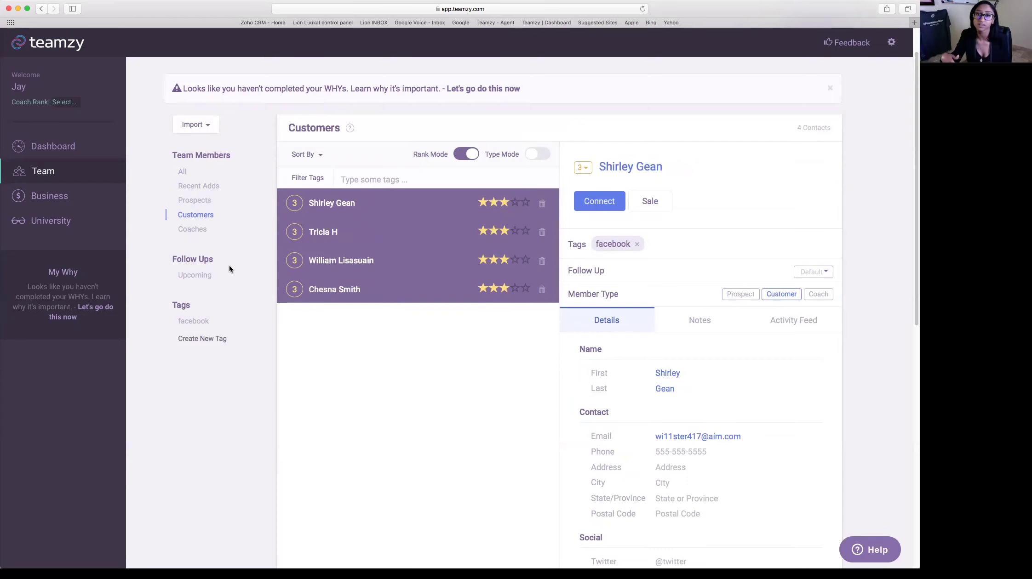
click(193, 229)
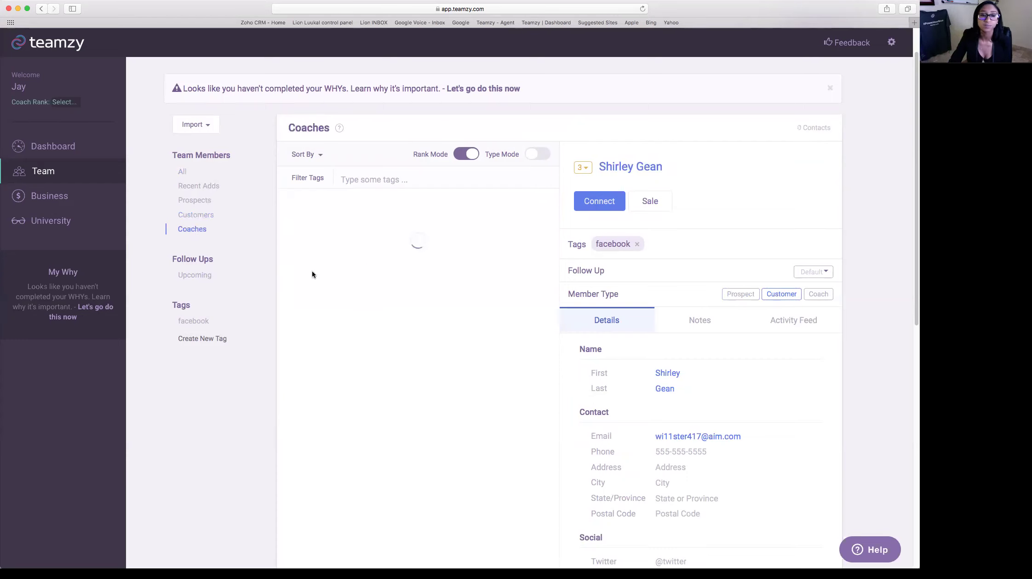
click(199, 216)
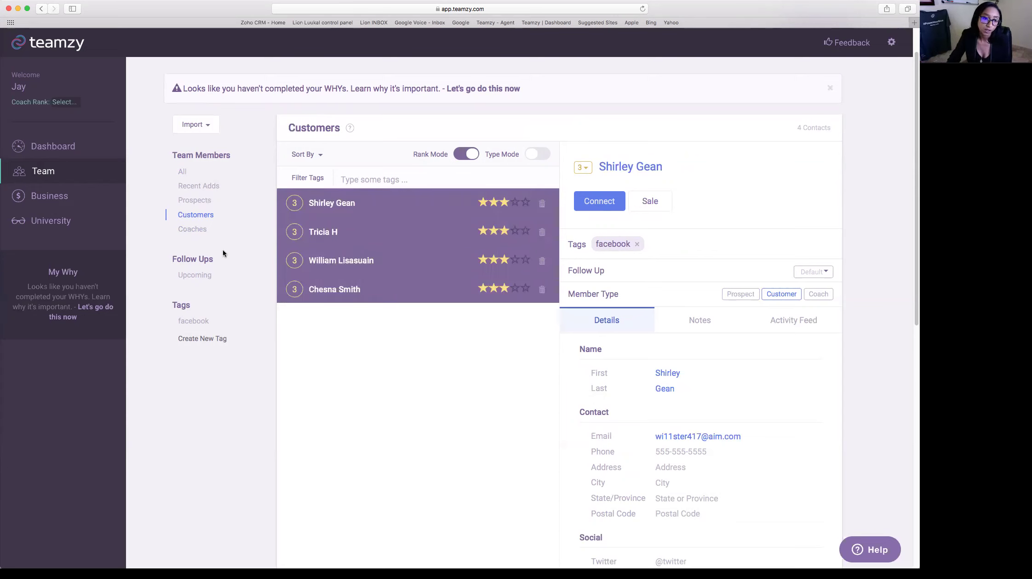
click(204, 322)
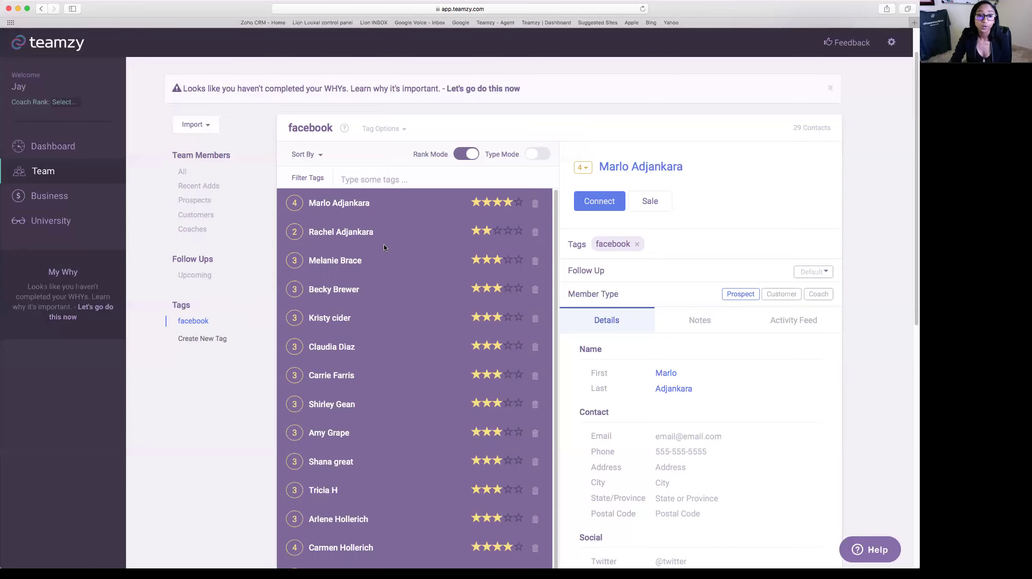
click(679, 199)
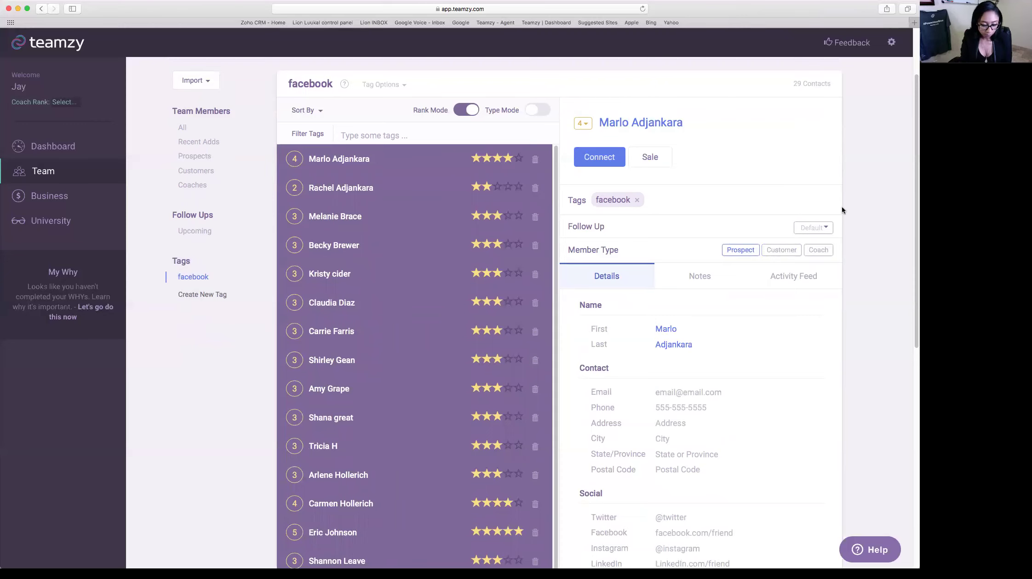
text(CG5/10)
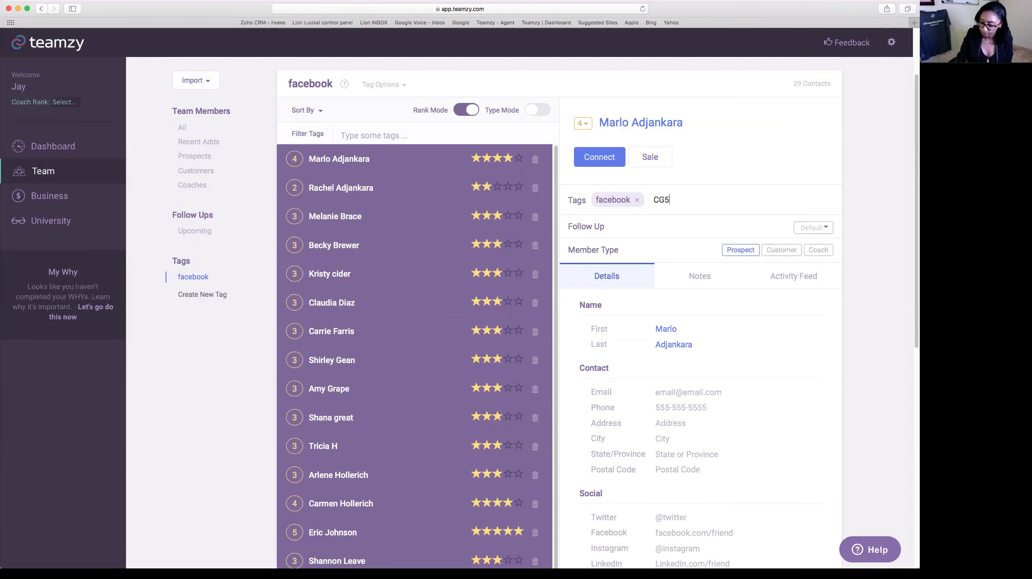
key(Return)
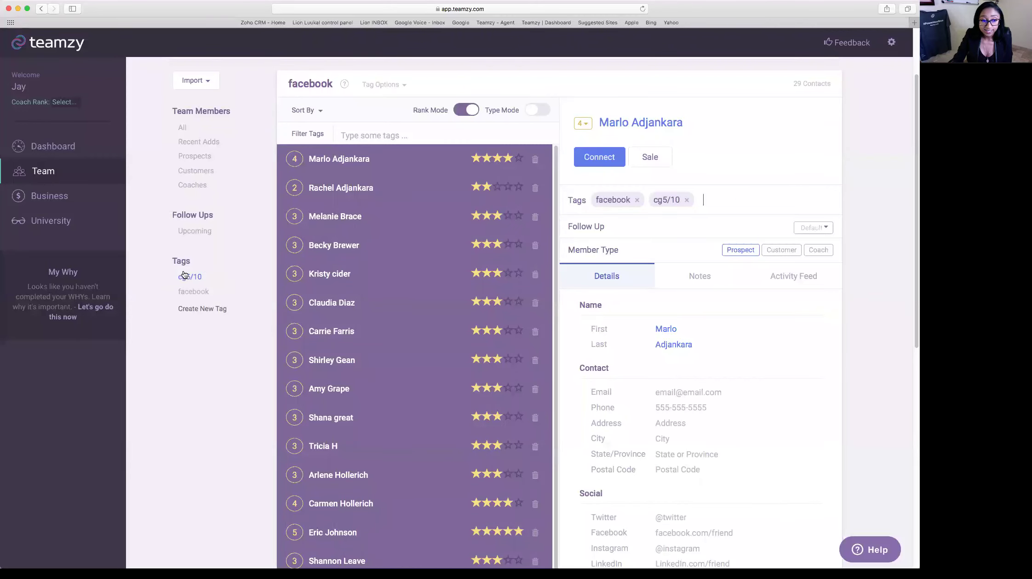
click(209, 277)
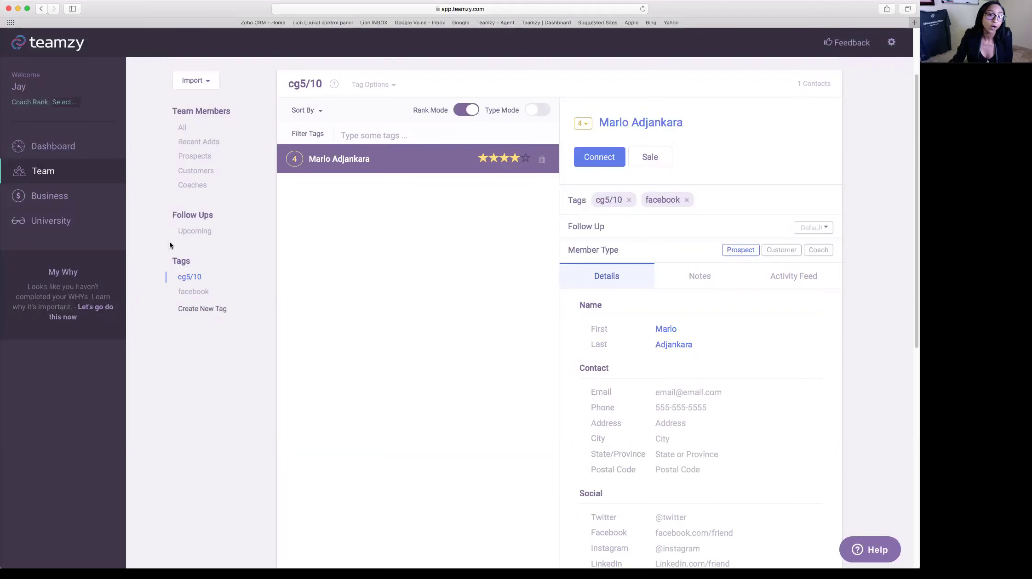
click(184, 128)
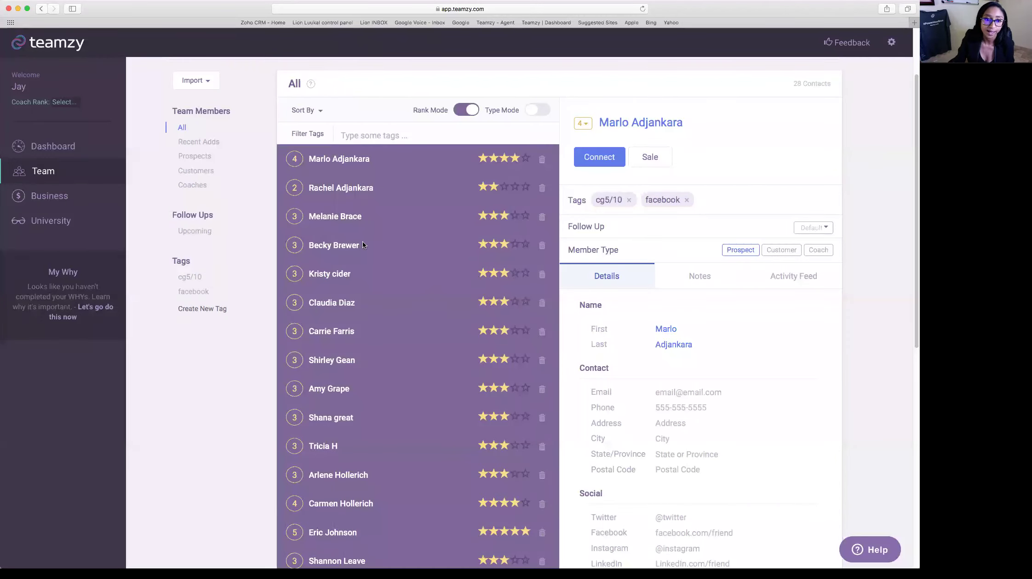
scroll(390, 349, down, 3)
click(461, 469)
scroll(760, 445, up, 3)
click(687, 205)
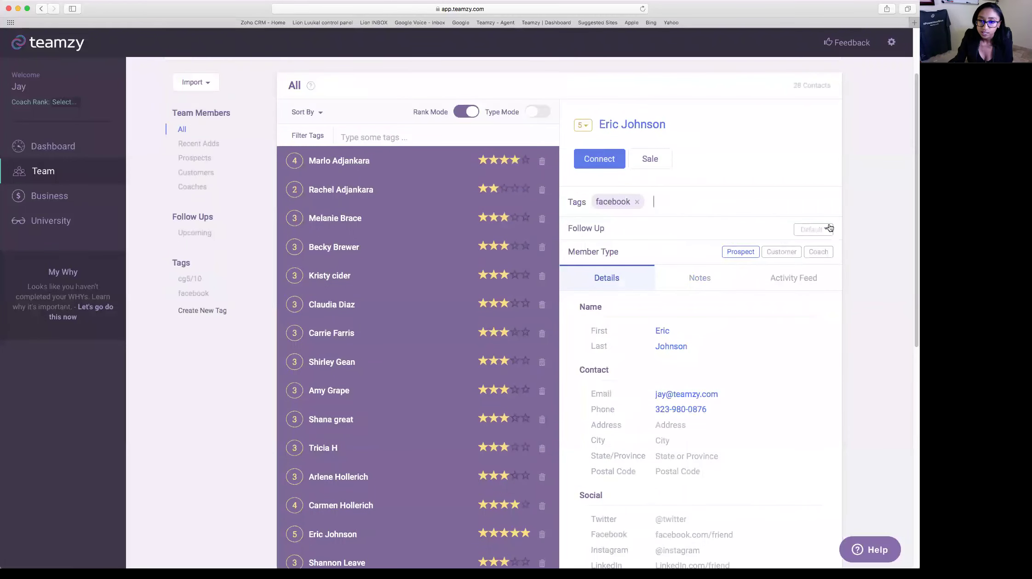
text(21dayfix)
key(Return)
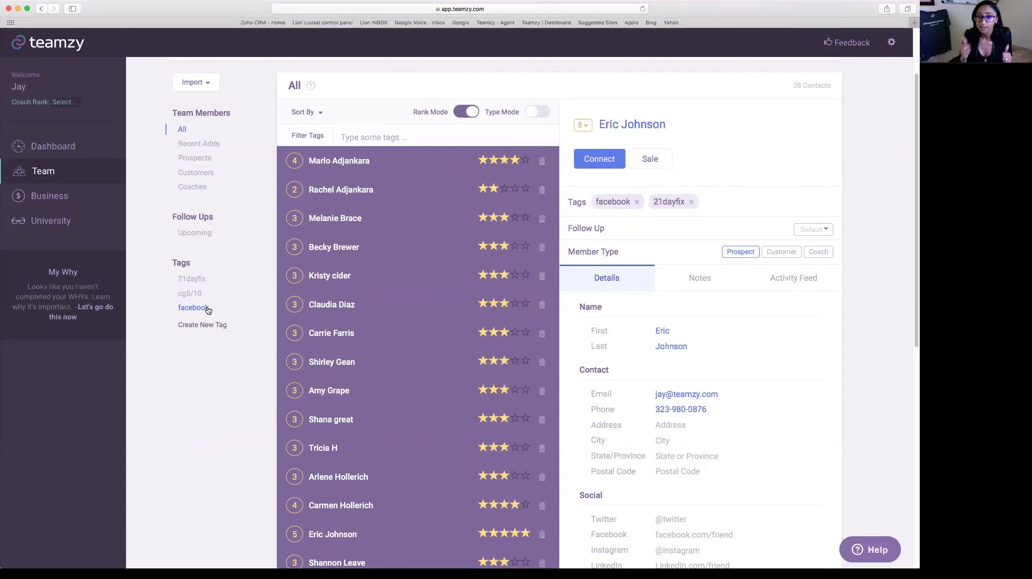
scroll(560, 305, up, 3)
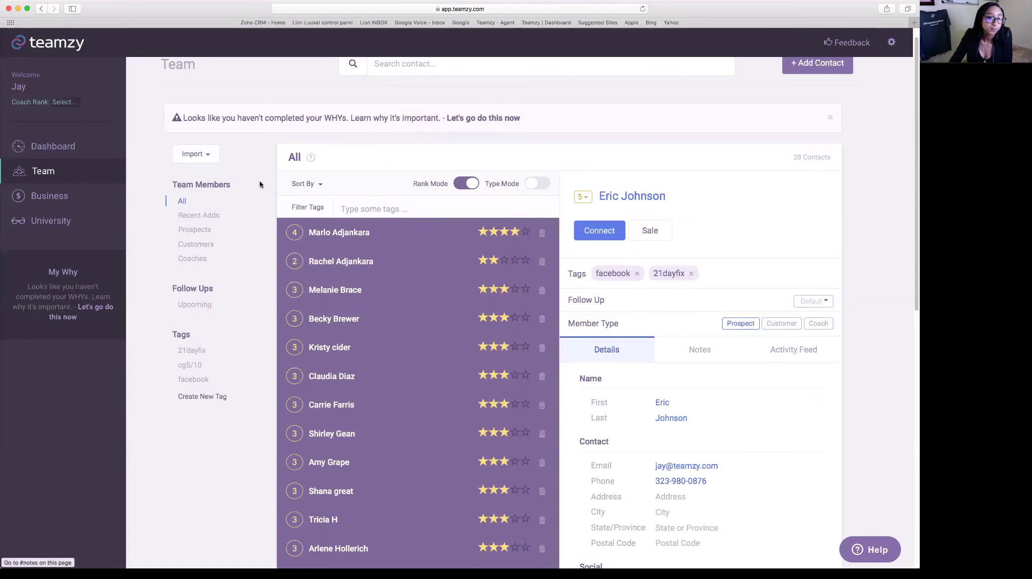
- Open the Dashboard and review the Prospects, Customers and Coaches goal cards (10, 4, 3)
click(71, 153)
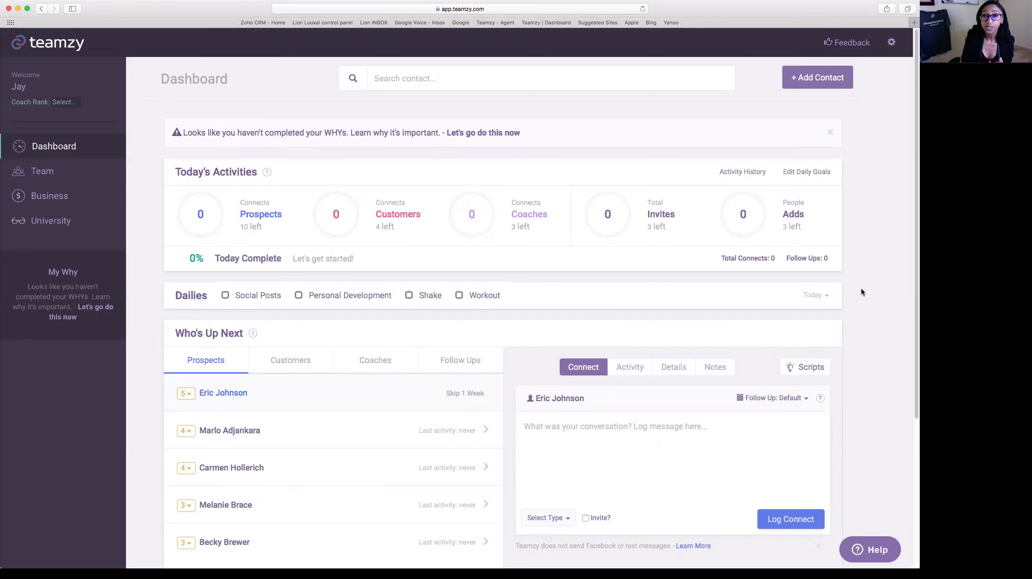
mouse_move(233, 242)
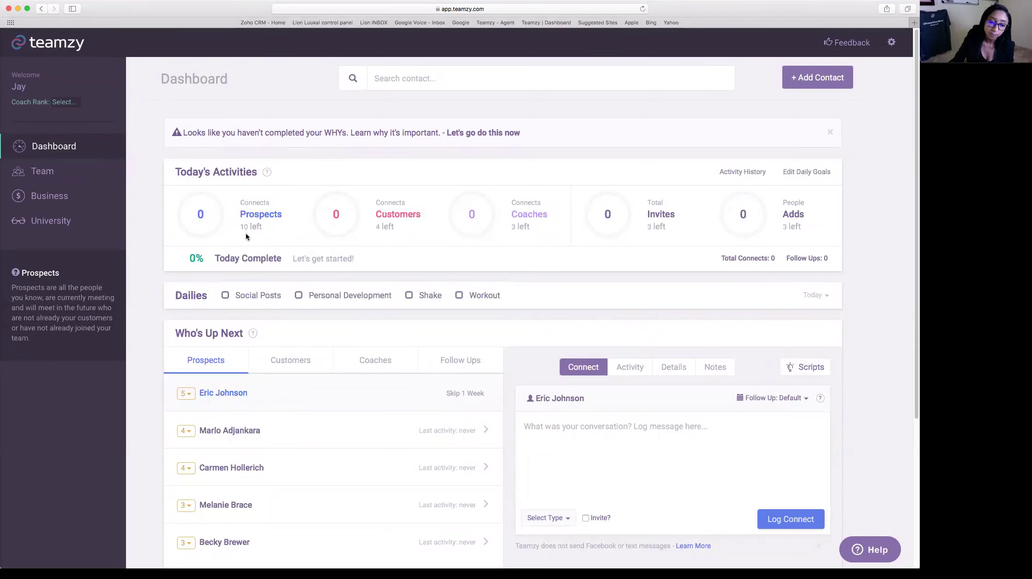
mouse_move(384, 229)
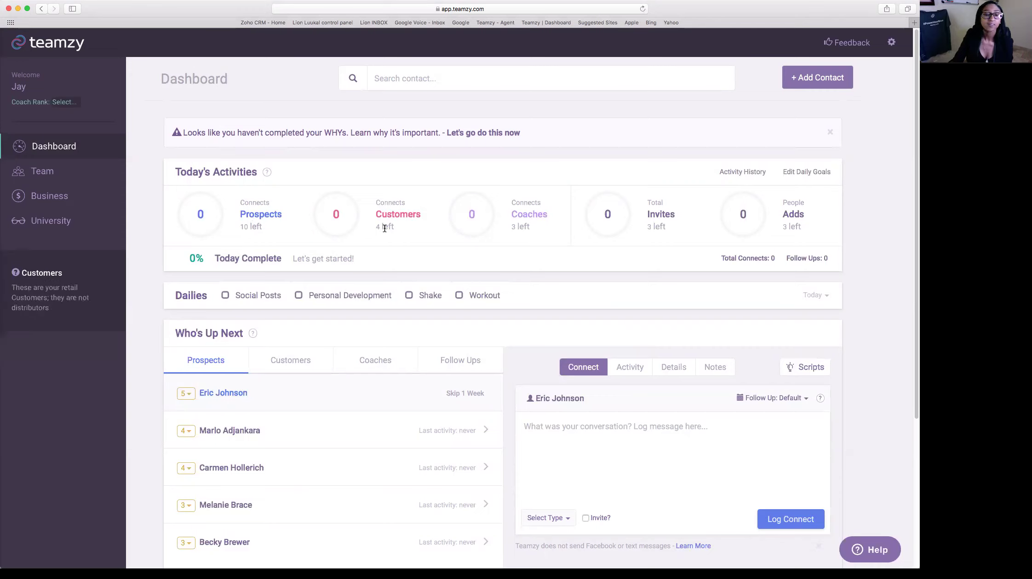
mouse_move(556, 225)
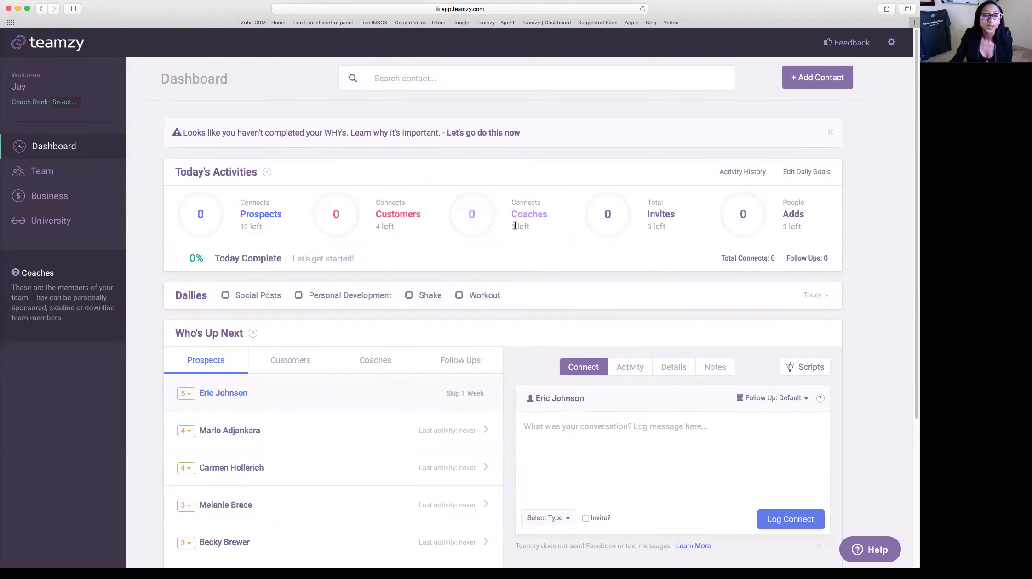
scroll(515, 226, down, 3)
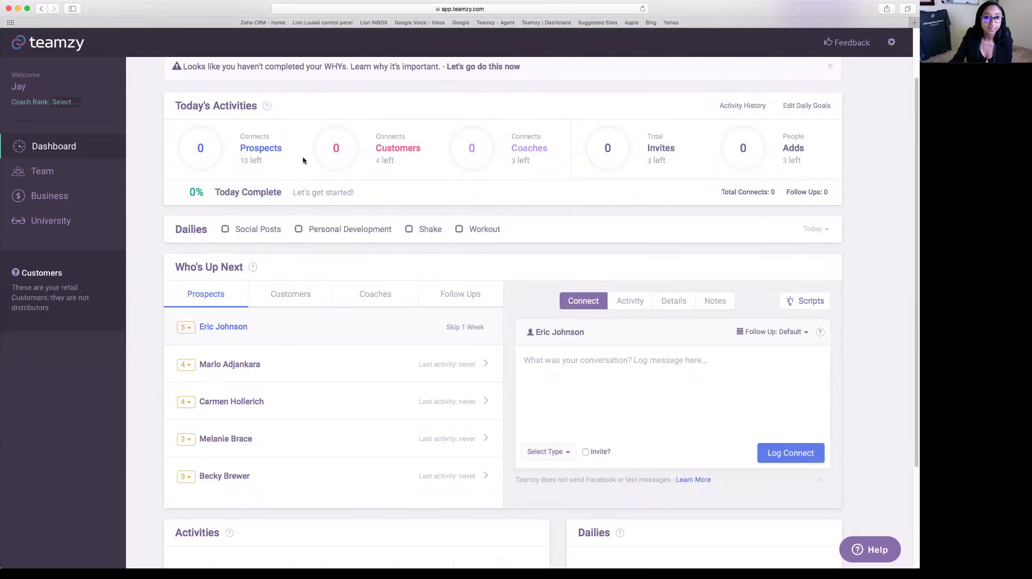
scroll(302, 157, down, 3)
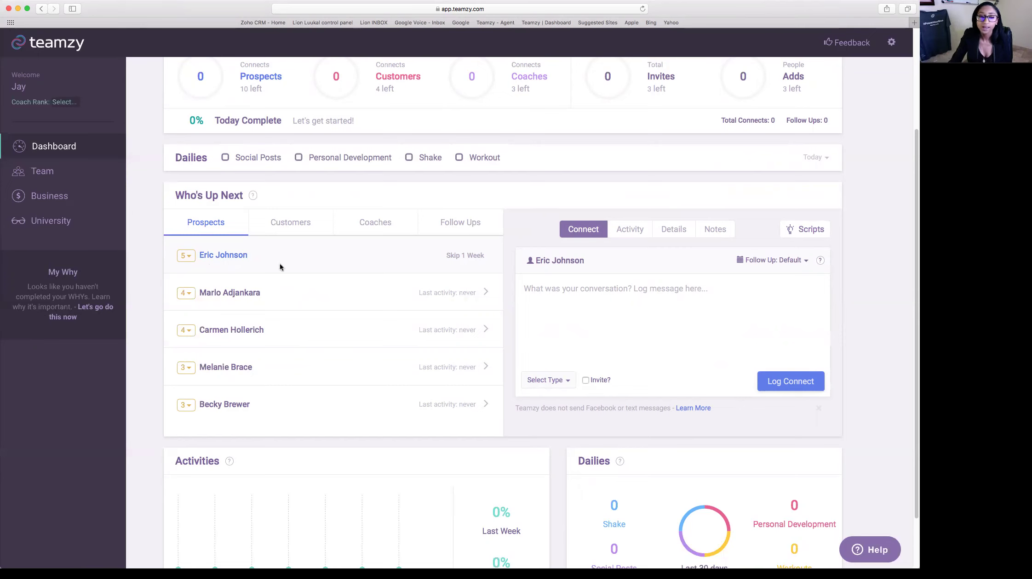
scroll(363, 271, down, 1)
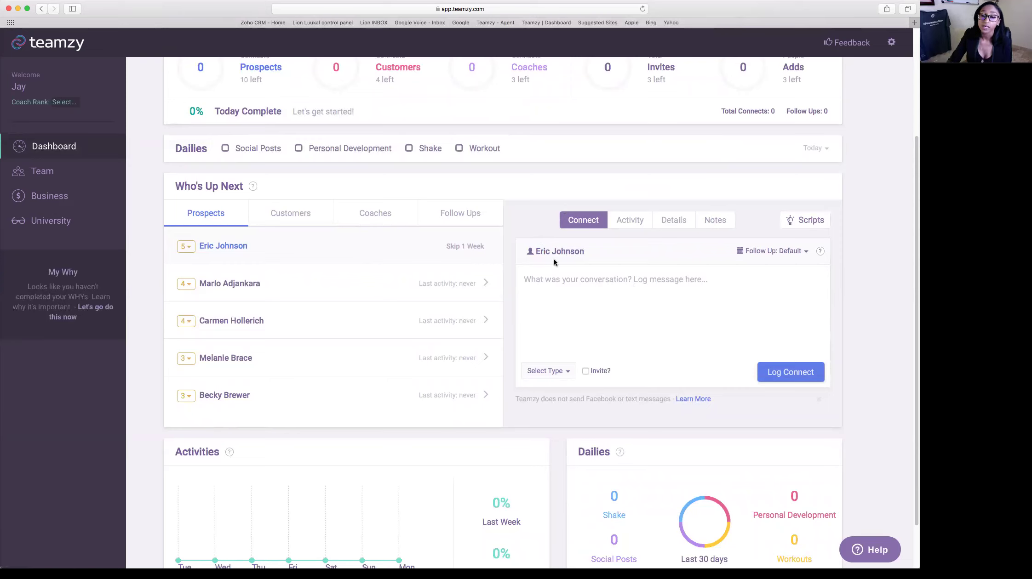
click(628, 282)
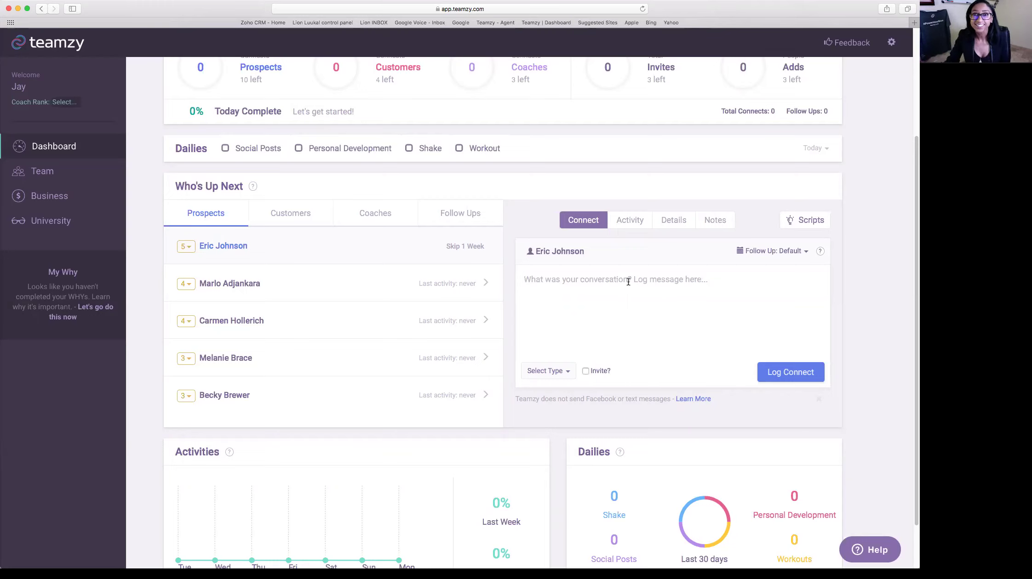
click(629, 220)
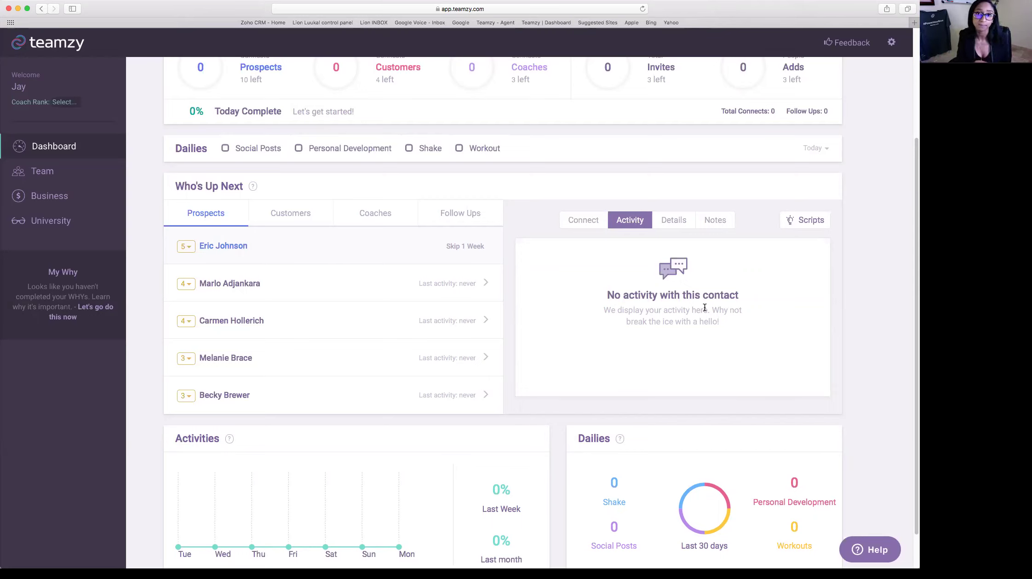
- Review the 5-star prospect's Details, then return to the Connect log-message box
click(673, 222)
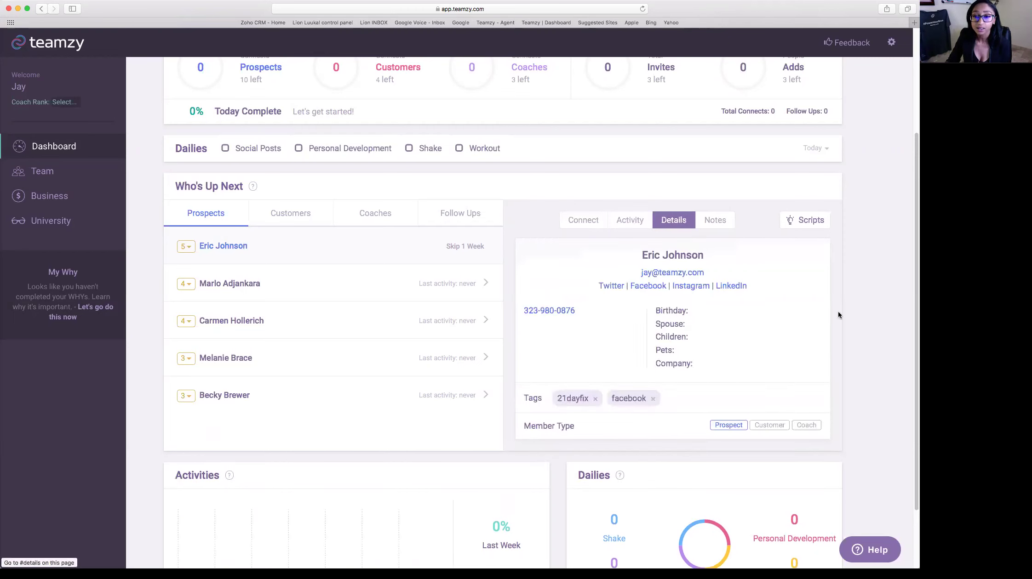
scroll(797, 304, down, 1)
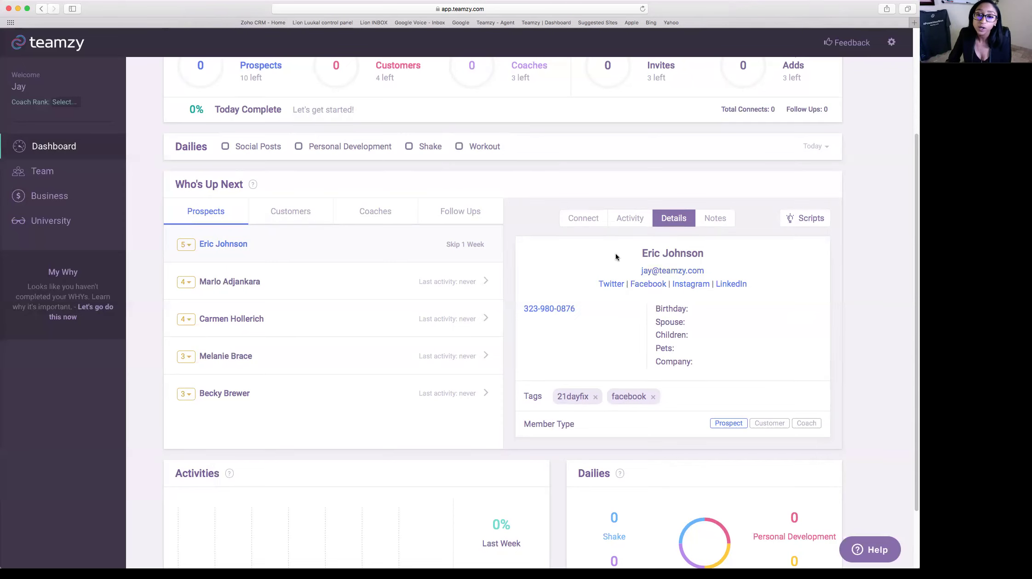
click(585, 222)
click(655, 280)
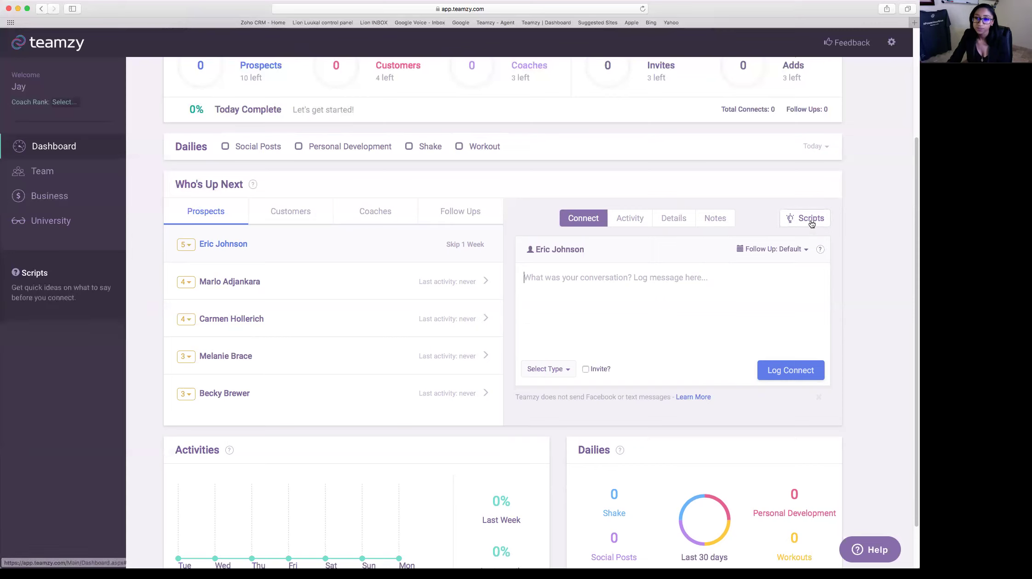
click(811, 223)
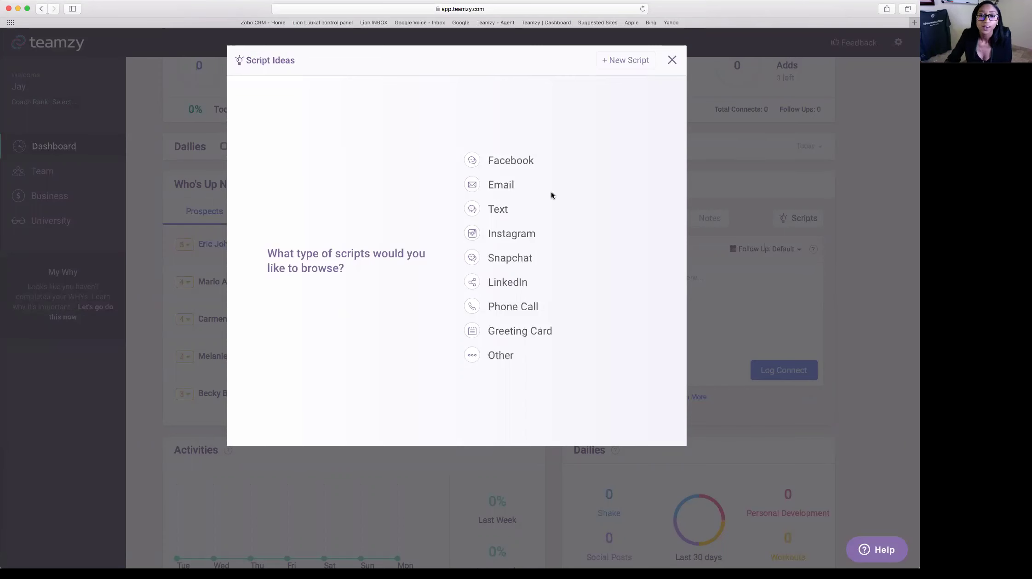
- Filter the prospect Script Ideas to Facebook scripts, showing the 21 Day fix script
click(510, 160)
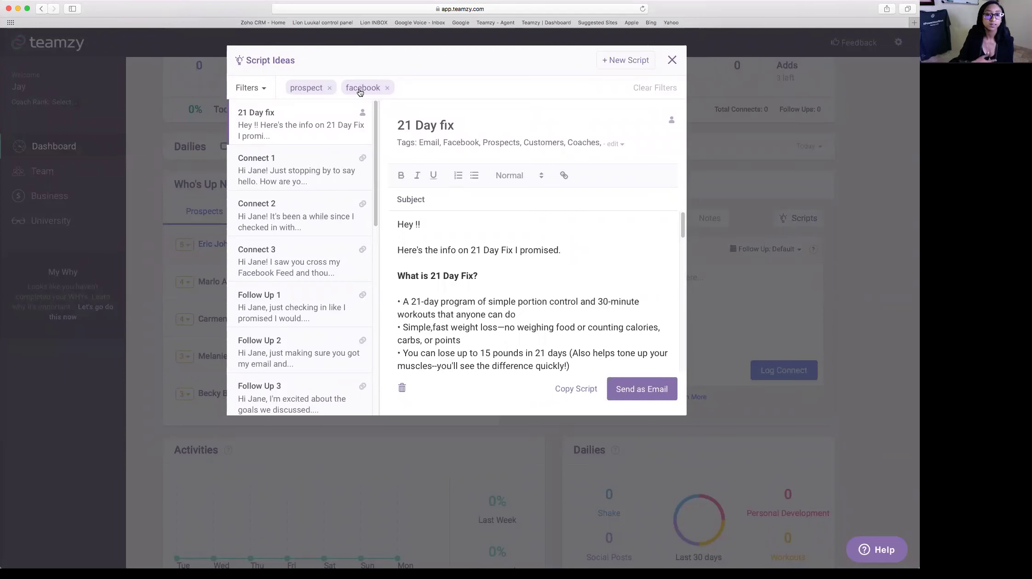
- Drop the facebook filter, select the Connect 1 prospect script, and copy its text
click(387, 88)
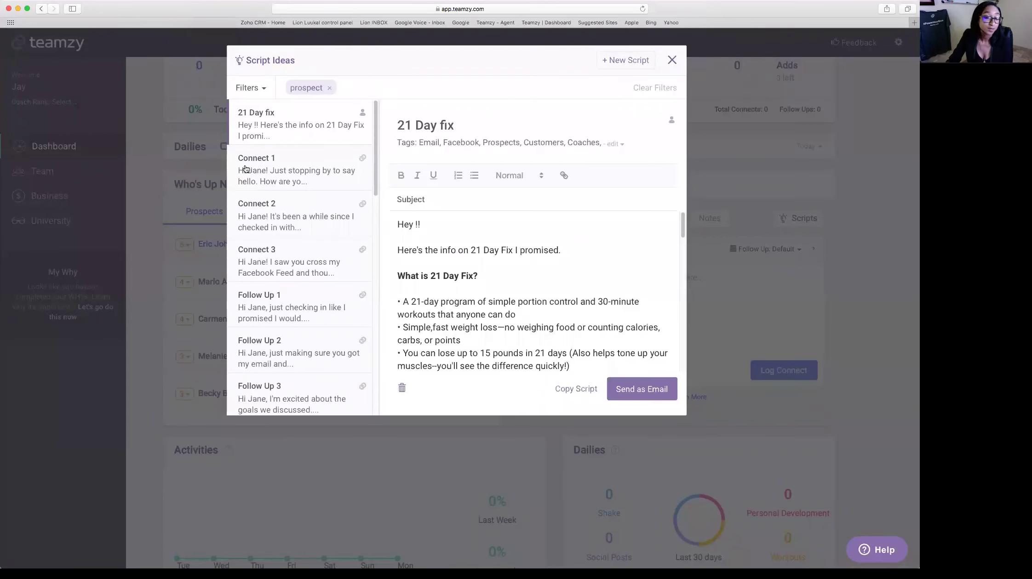
click(310, 177)
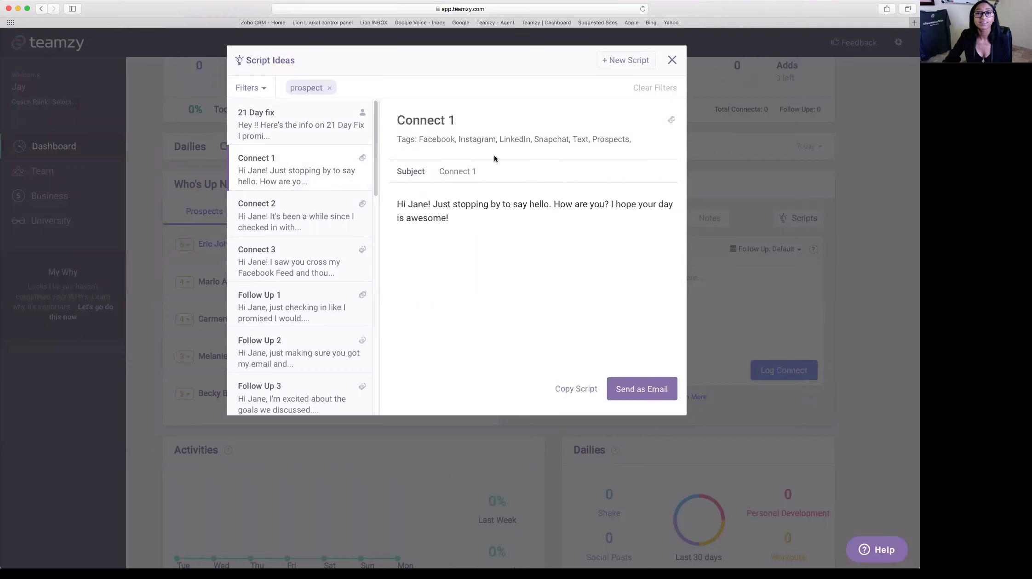
click(582, 390)
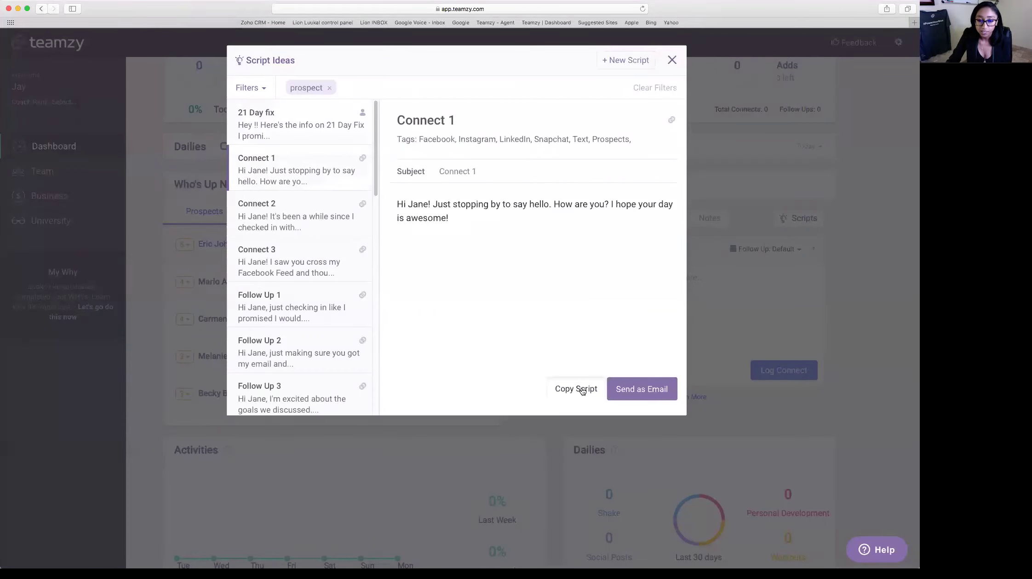
- Paste the Connect 1 script into the connect log and replace the placeholder name with the prospect's first name
click(672, 60)
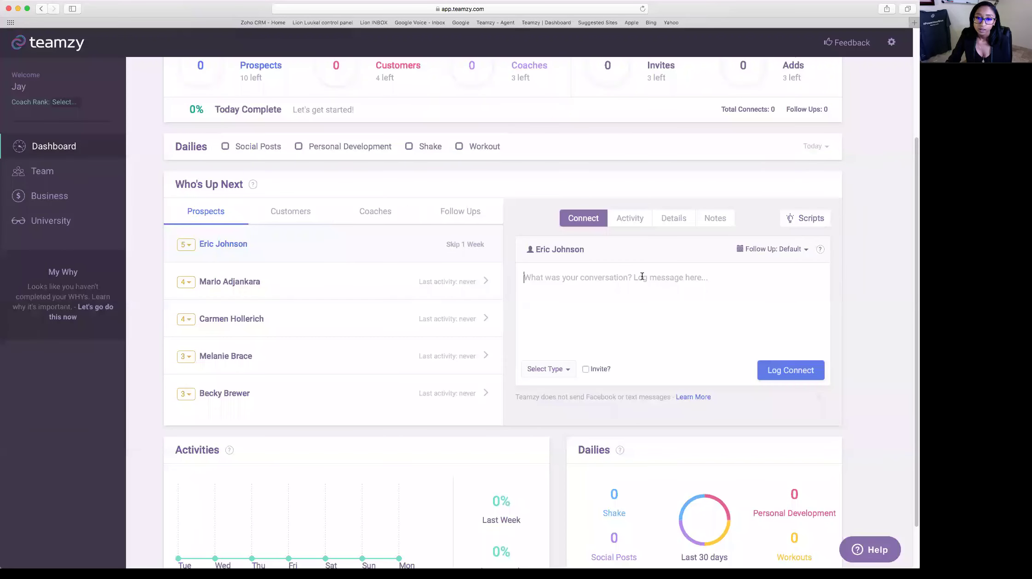
text(Hi Jane! Just stopping by to say hello. How are you? I hope your day is awesome!)
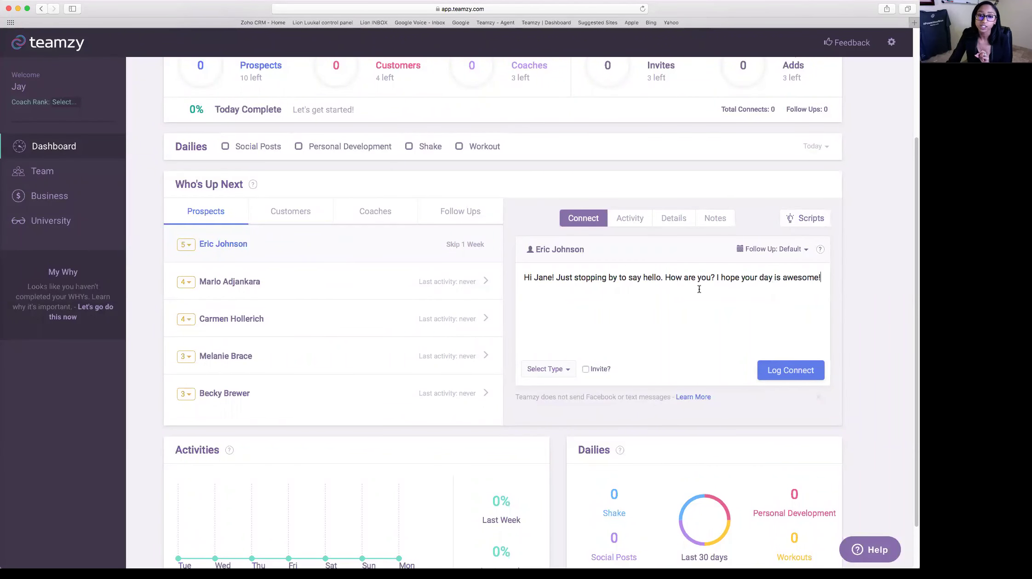
double_click(542, 279)
text(Eric)
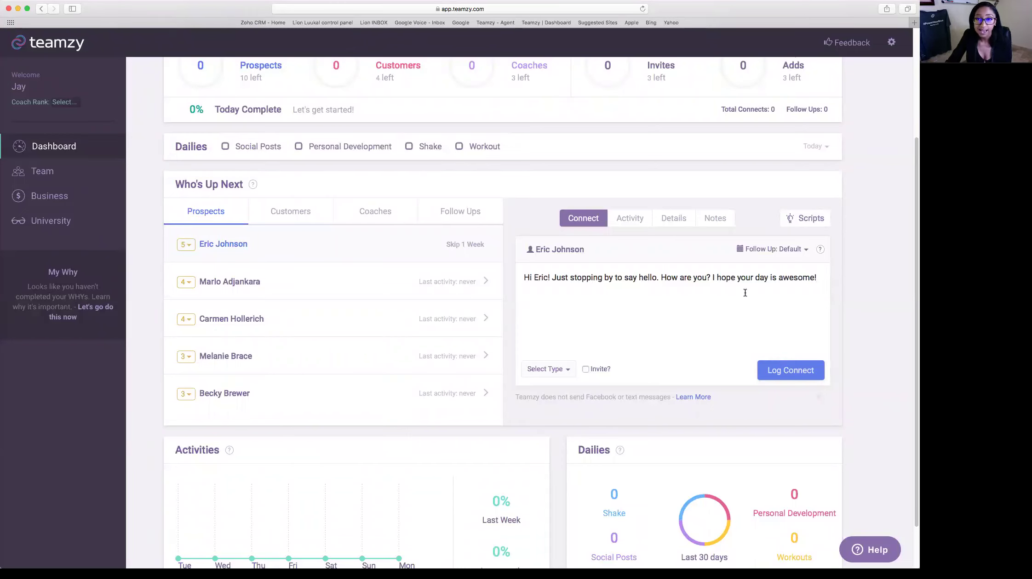
- Copy the entire personalized greeting message
drag(817, 277, 511, 278)
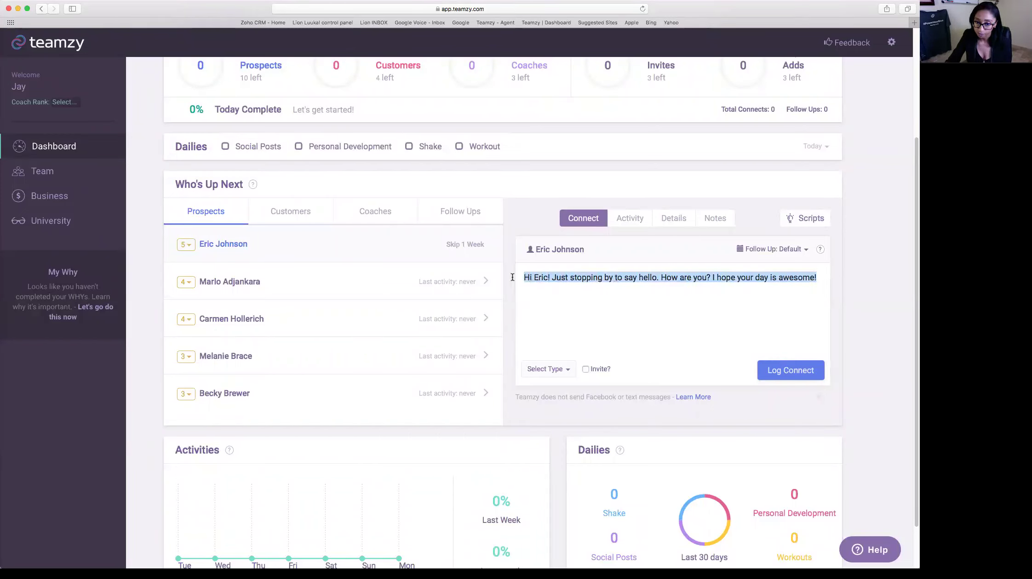
right_click(549, 277)
click(637, 316)
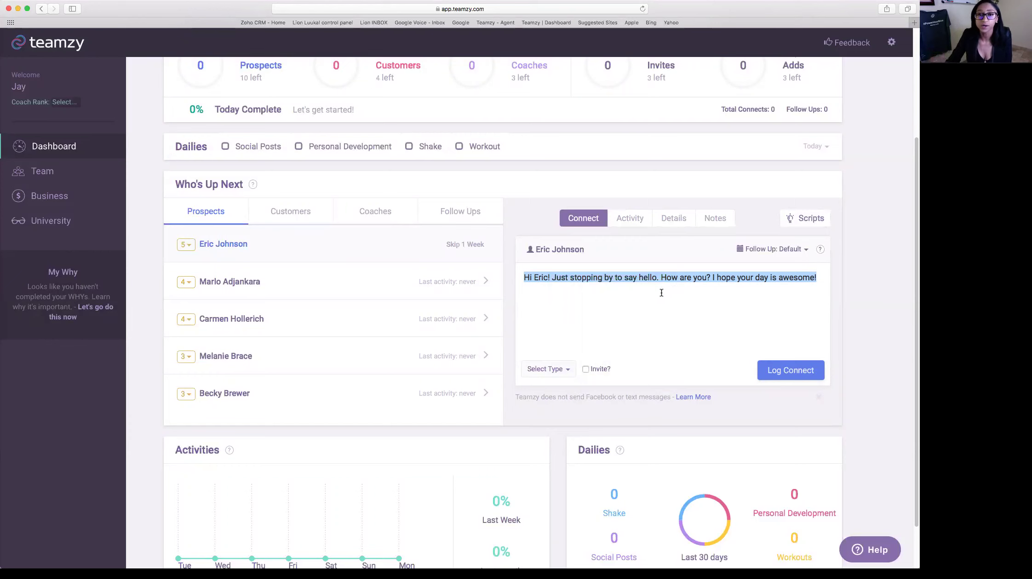
- Send the personalized greeting to the prospect in a Facebook chat, then return to the Teamzy tab
key(super+t)
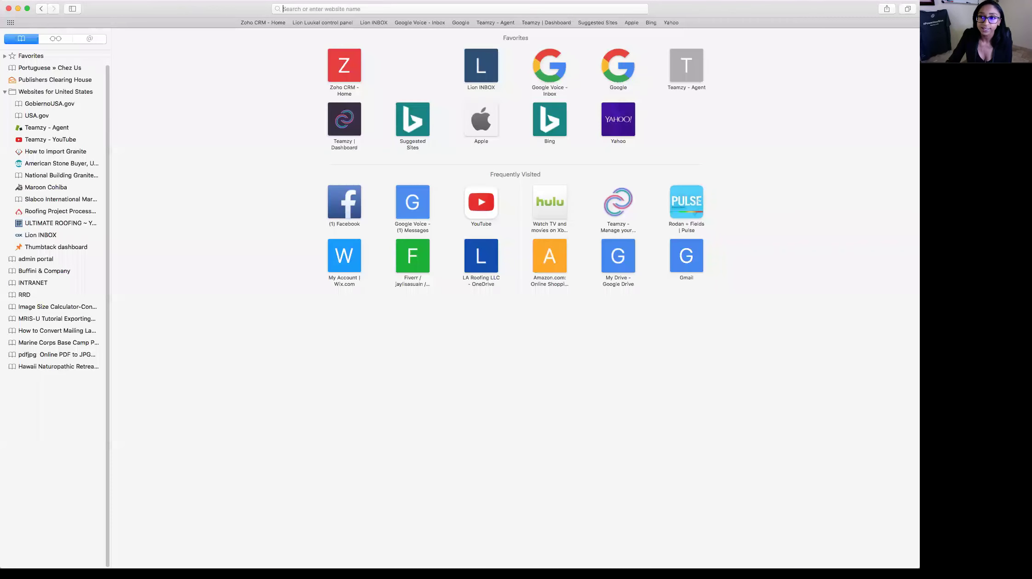
click(347, 217)
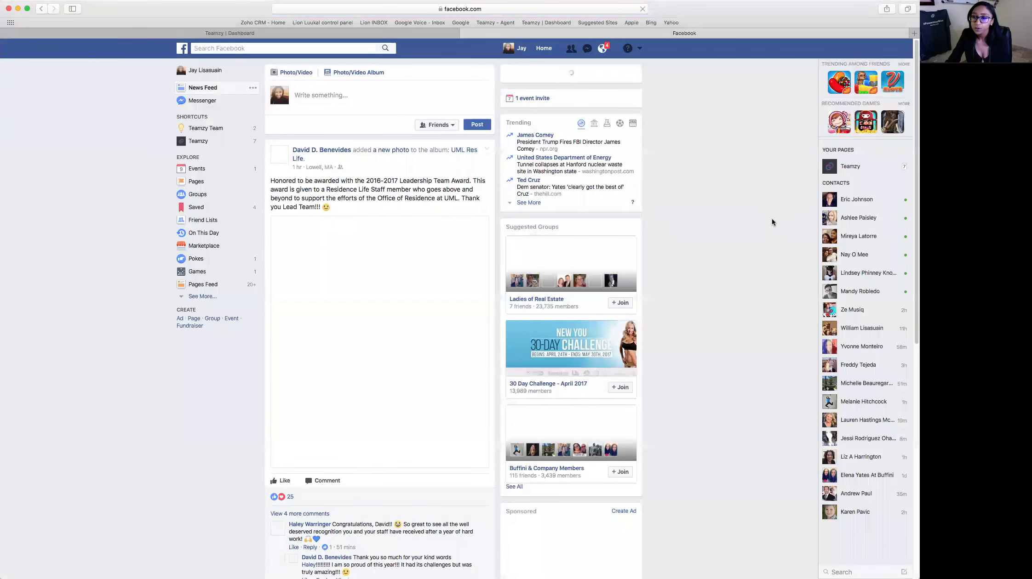
click(869, 208)
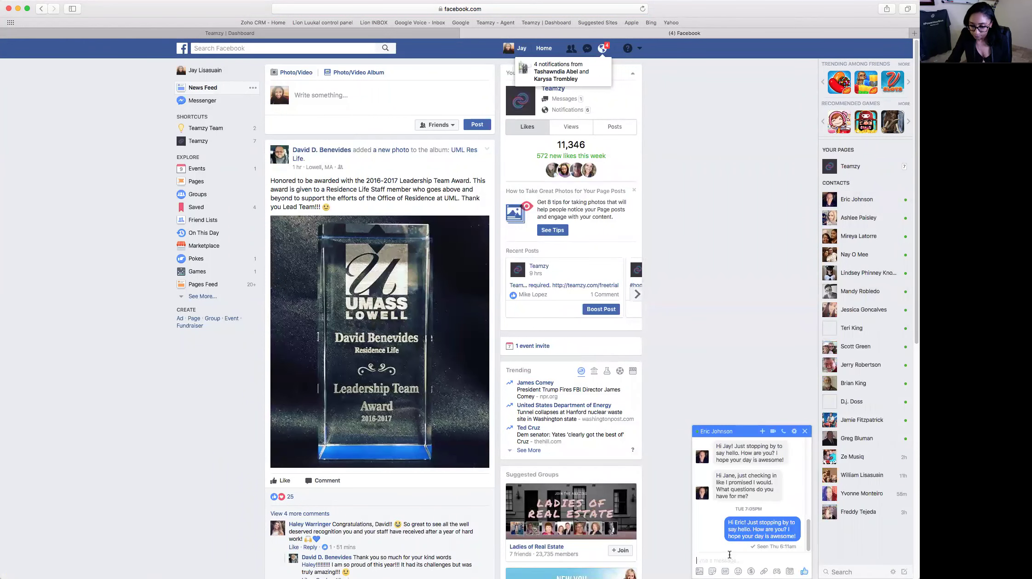
key(super+v)
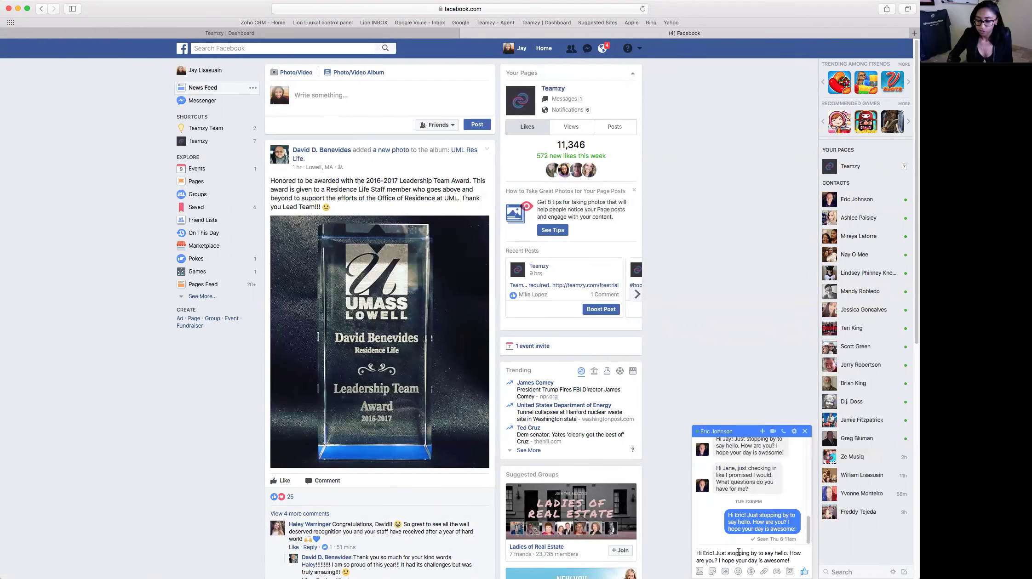
key(Return)
click(347, 35)
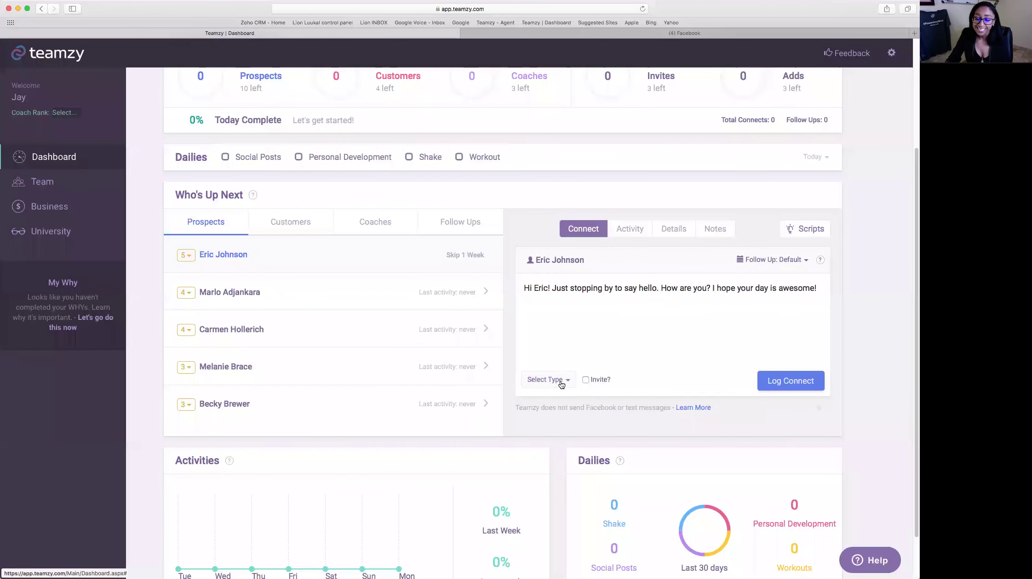
- Log the greeting as a Facebook Message connect, making Total Connects 1 and 4% complete
click(561, 384)
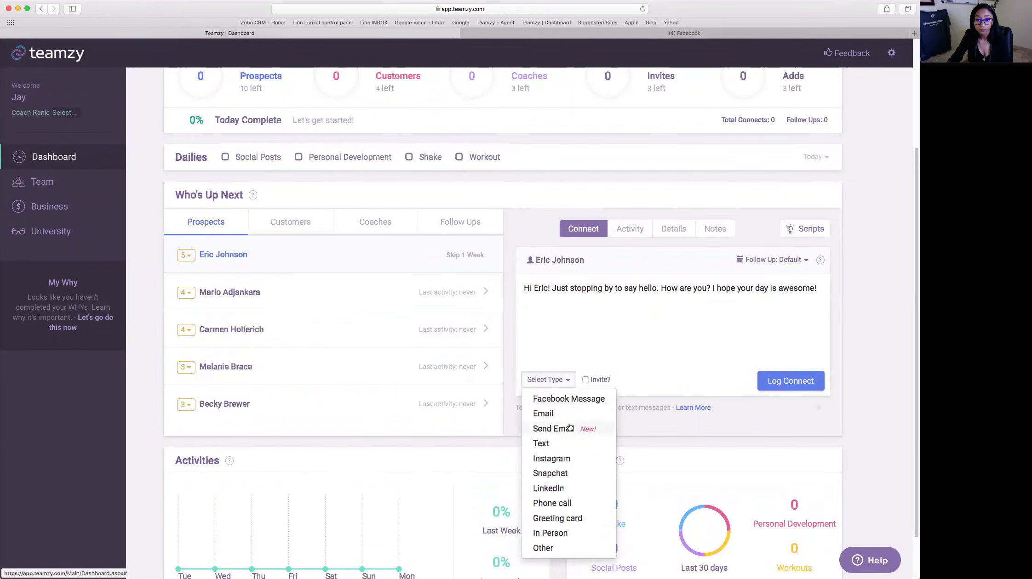
click(568, 399)
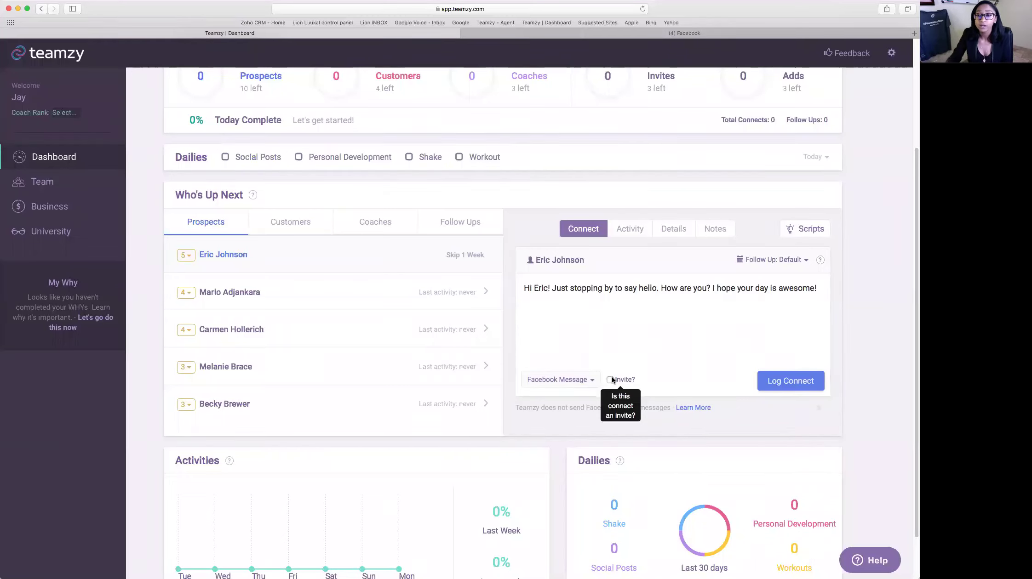
click(787, 386)
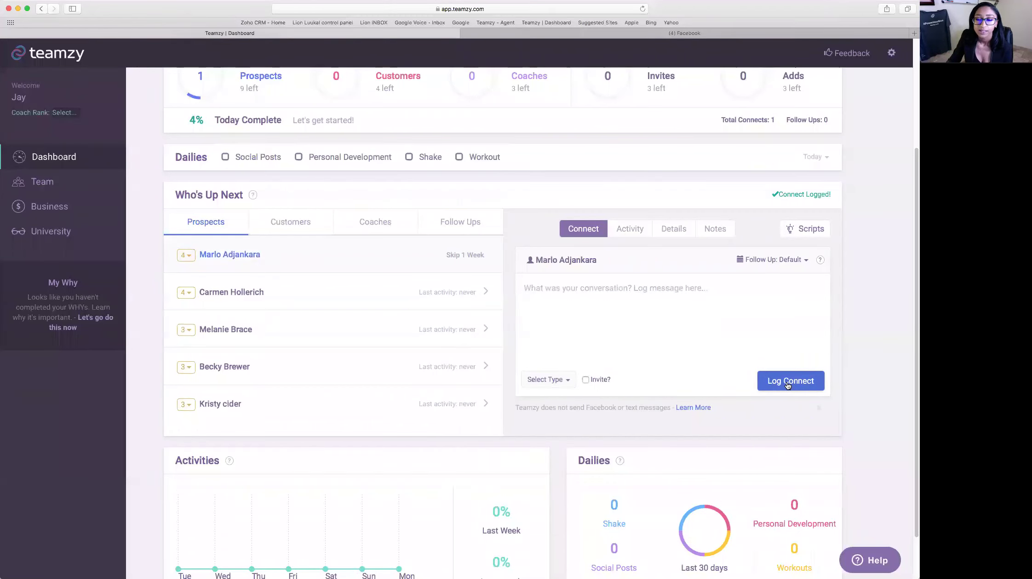
scroll(803, 227, up, 1)
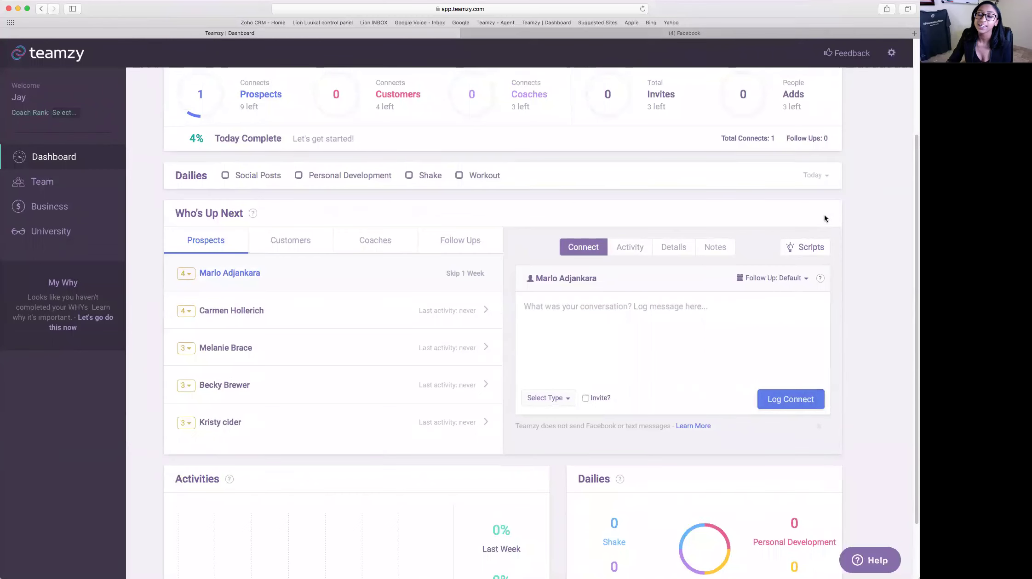
scroll(824, 215, up, 3)
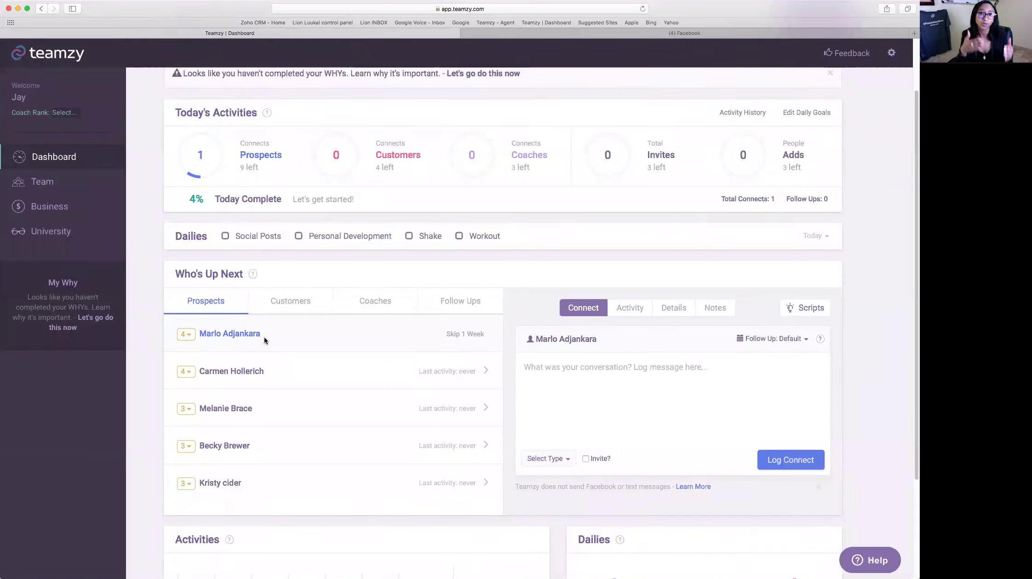
mouse_move(240, 174)
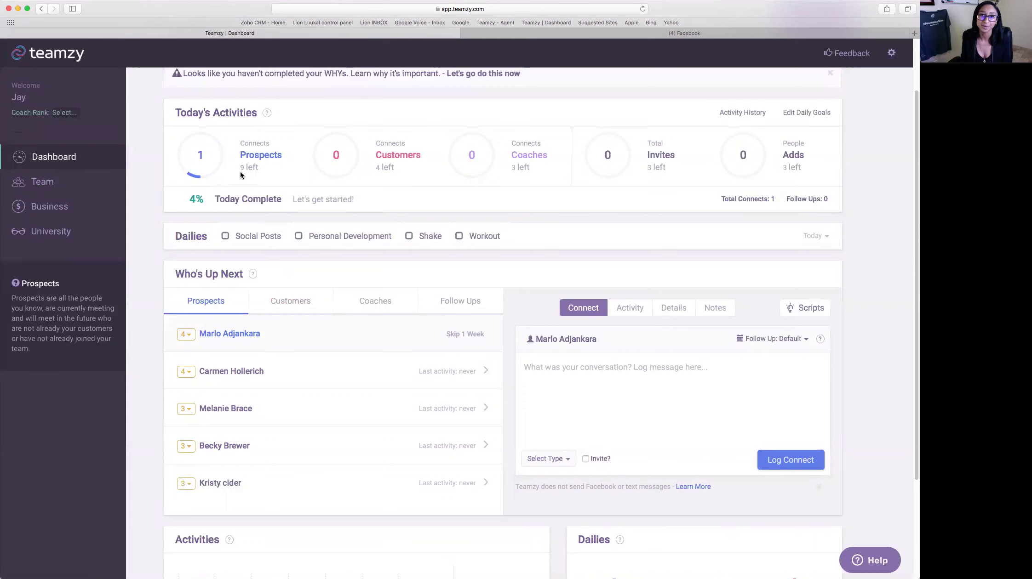
scroll(319, 155, down, 3)
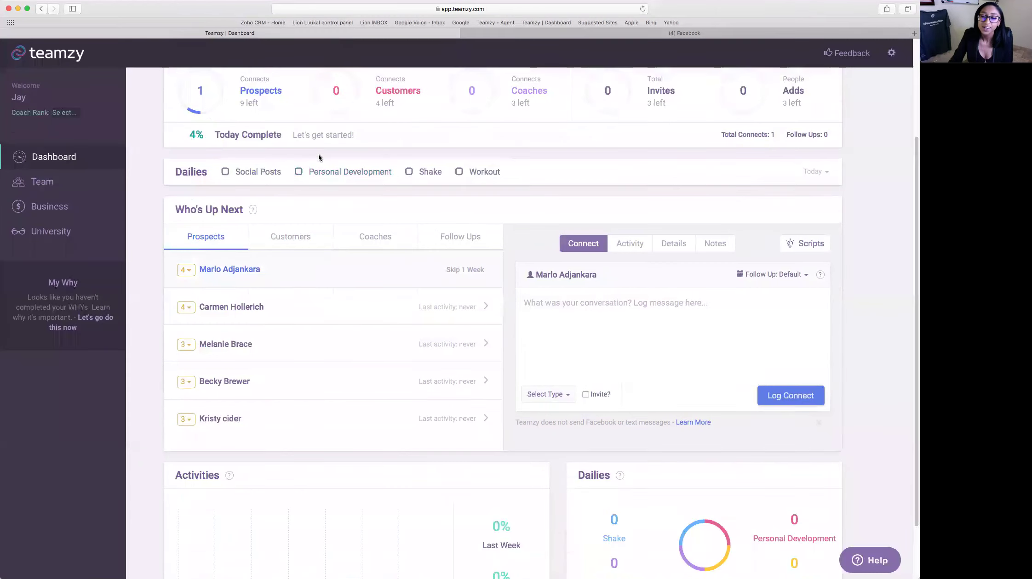
scroll(778, 227, up, 1)
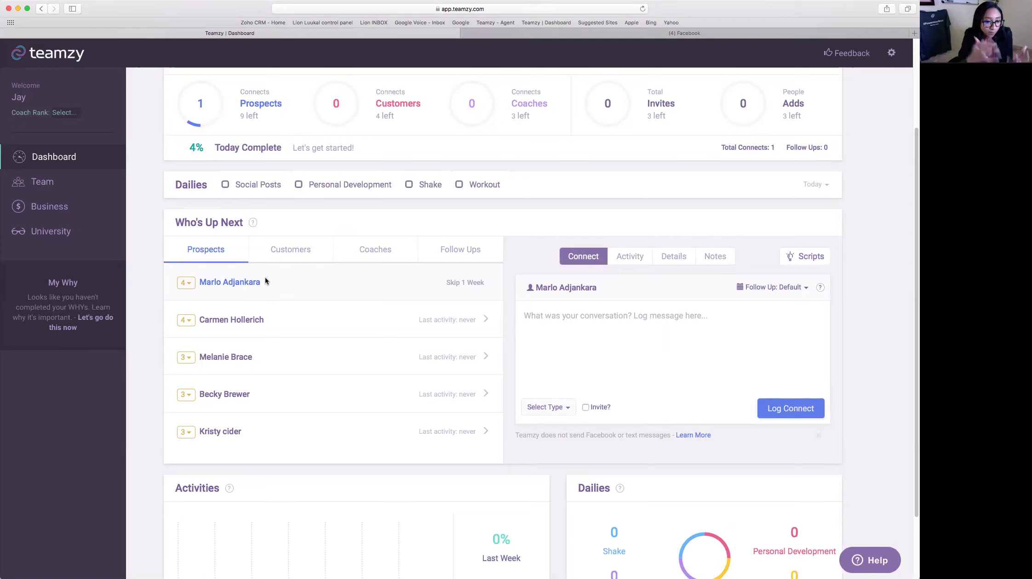
scroll(575, 301, down, 1)
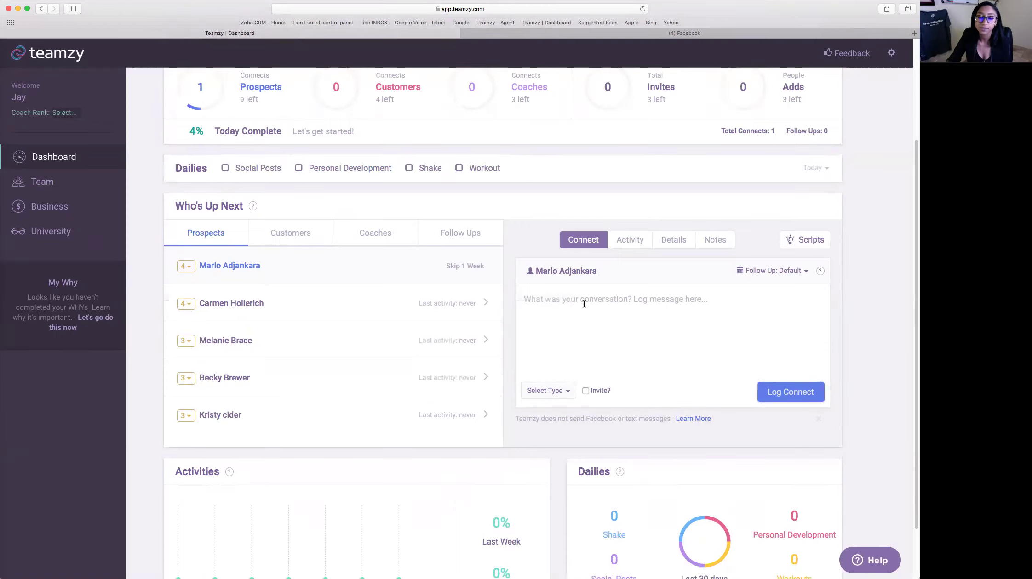
- Note 'chatted about upcoming CG' for the top prospect and set the connect type to Phone call
click(716, 326)
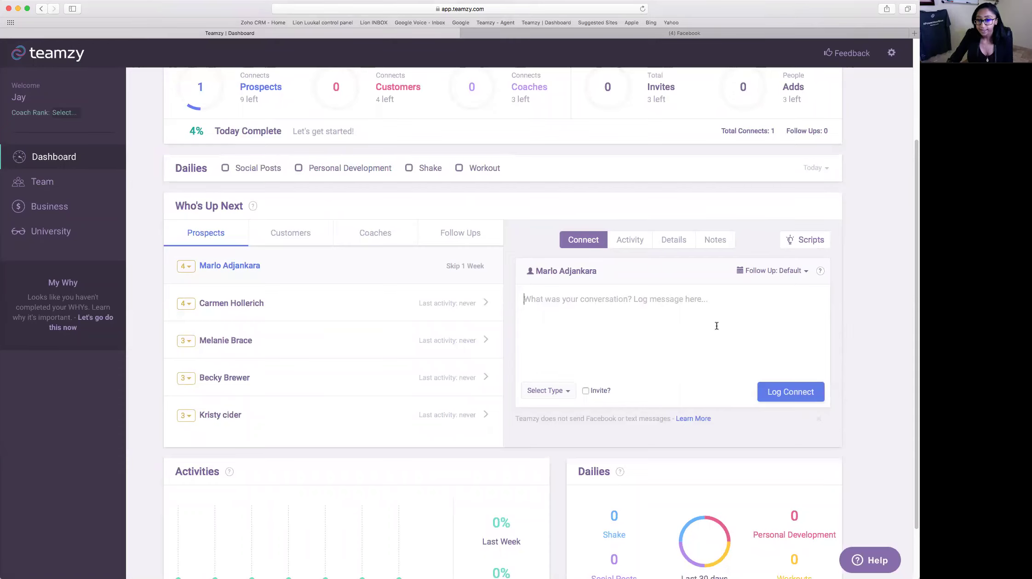
text(cha)
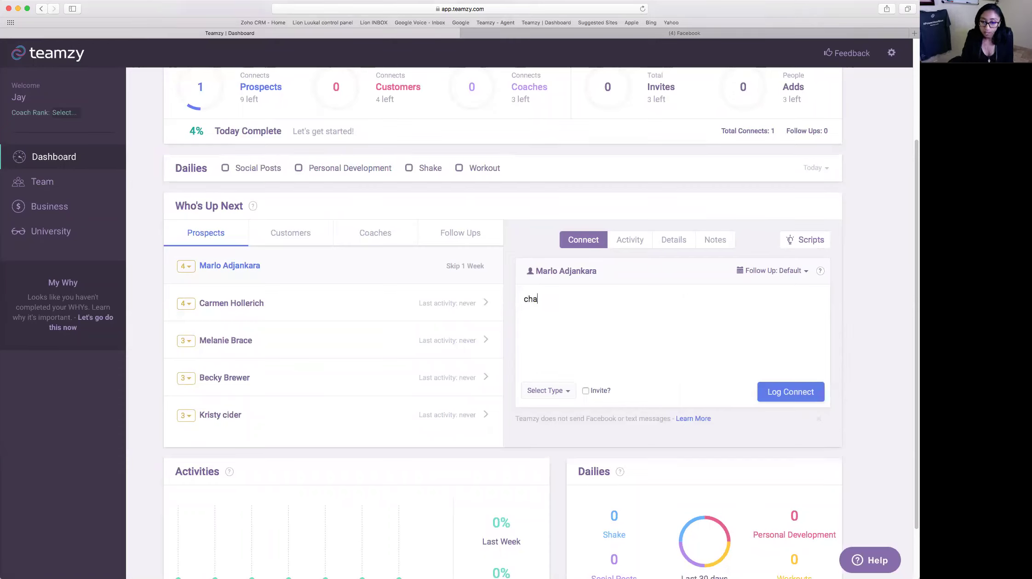
text(tted ab)
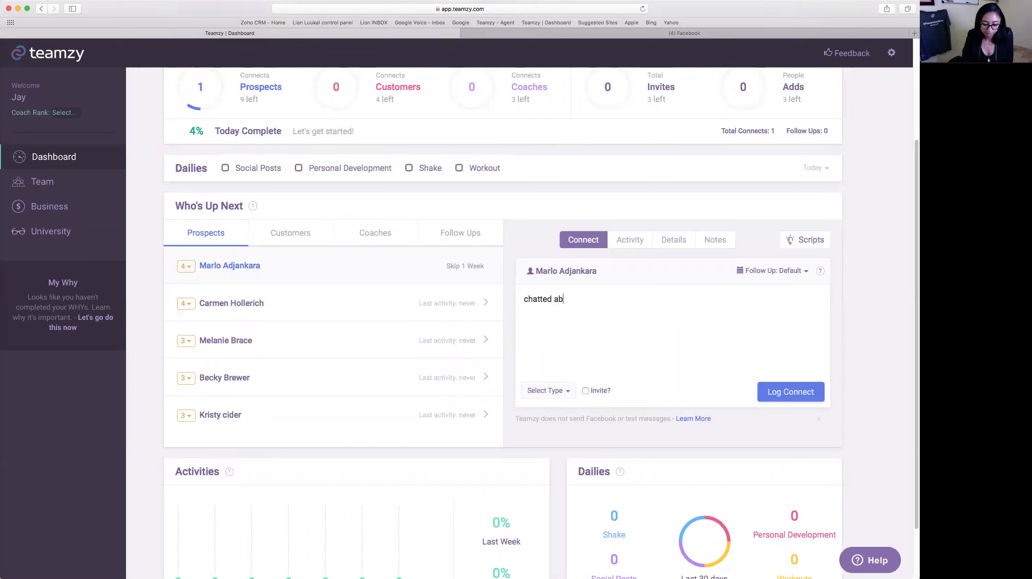
text(out upcoming CG)
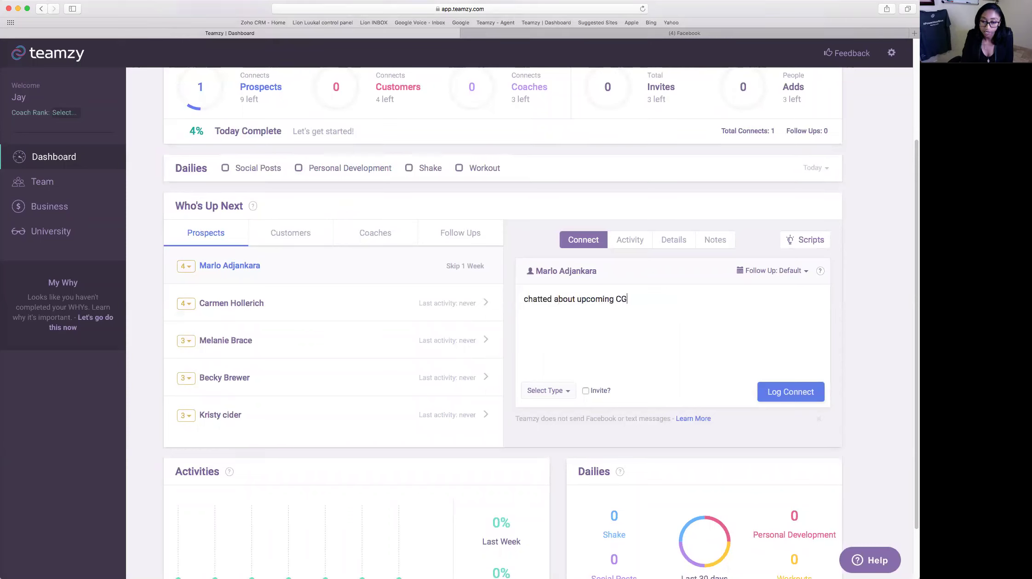
click(546, 391)
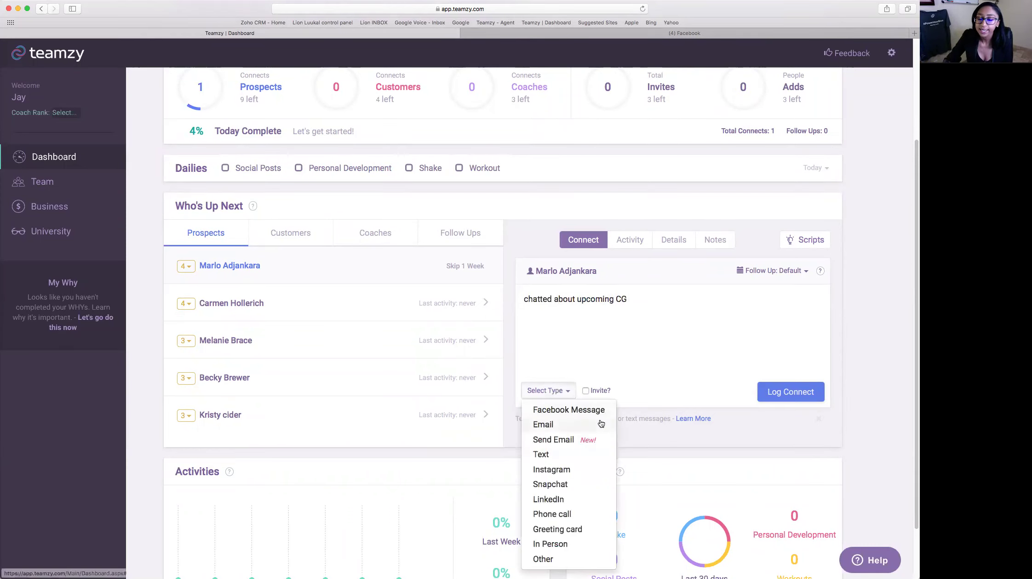
click(583, 521)
click(690, 305)
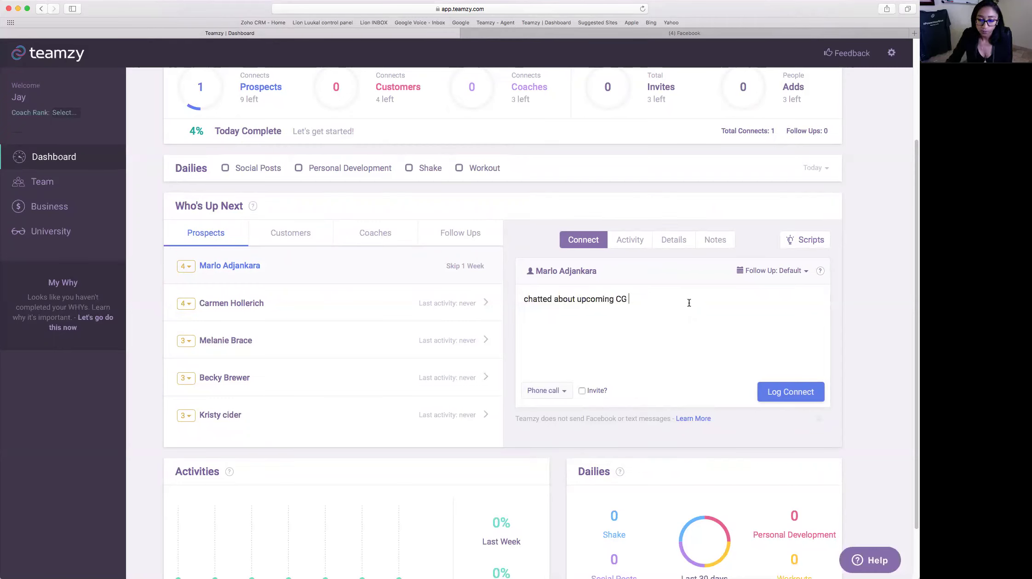
- Count it as a Challenge Group invite and log the connect
click(582, 391)
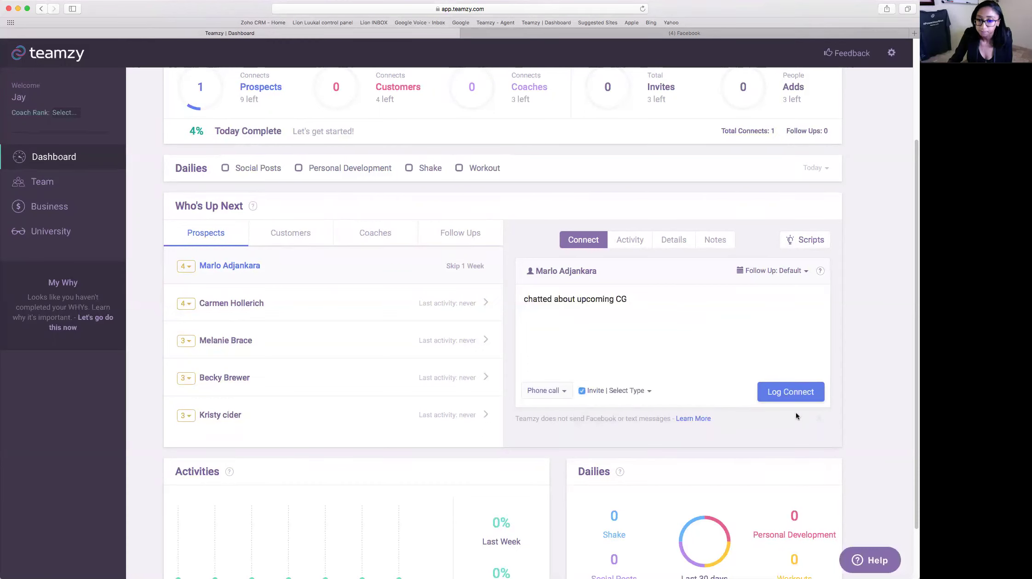
click(638, 397)
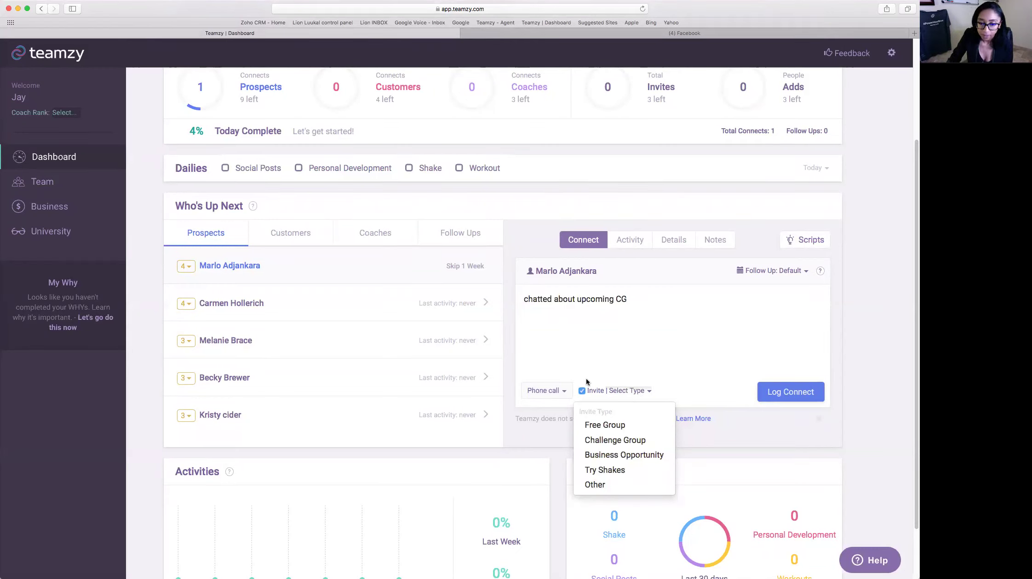
click(643, 441)
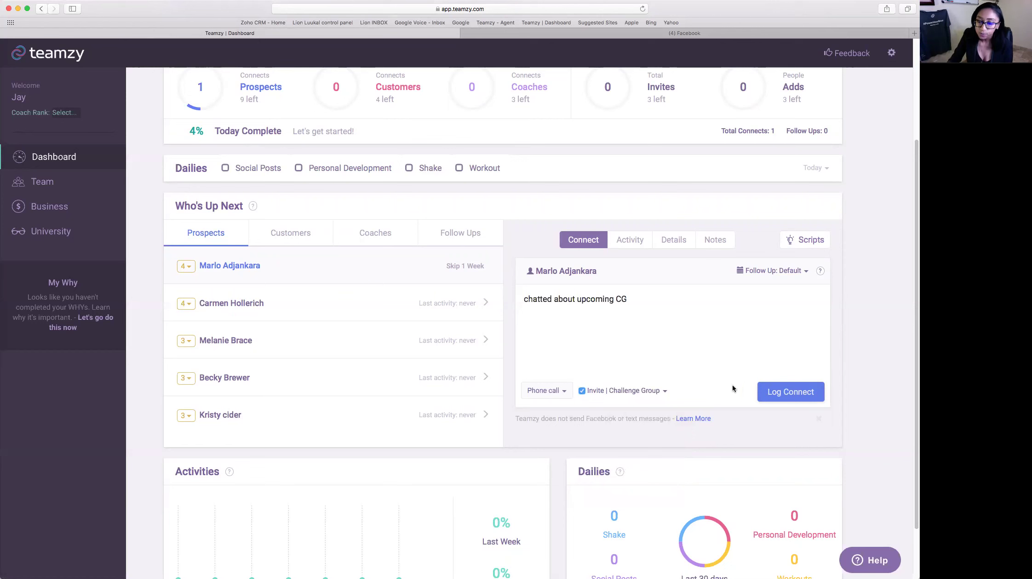
click(813, 396)
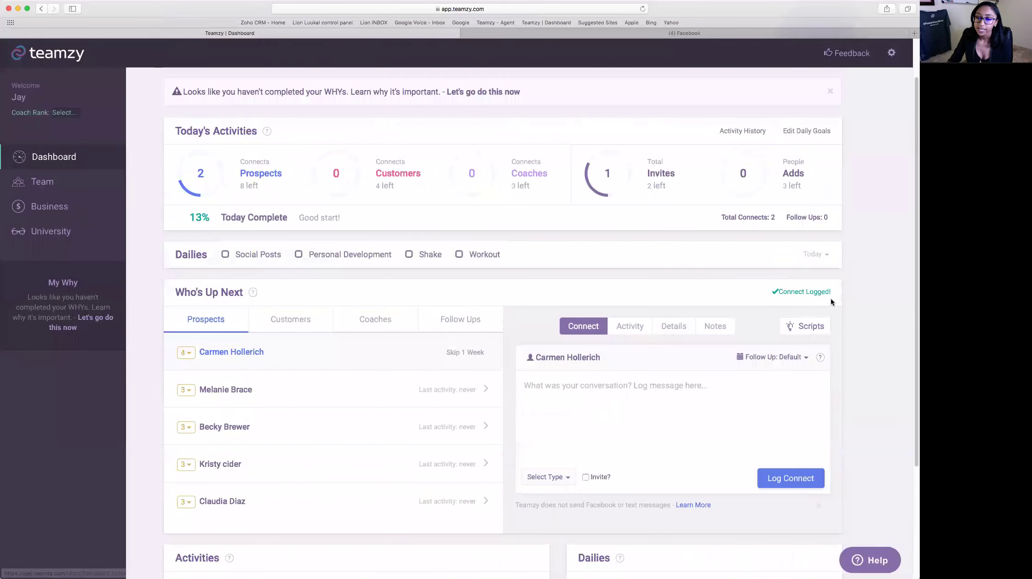
mouse_move(267, 195)
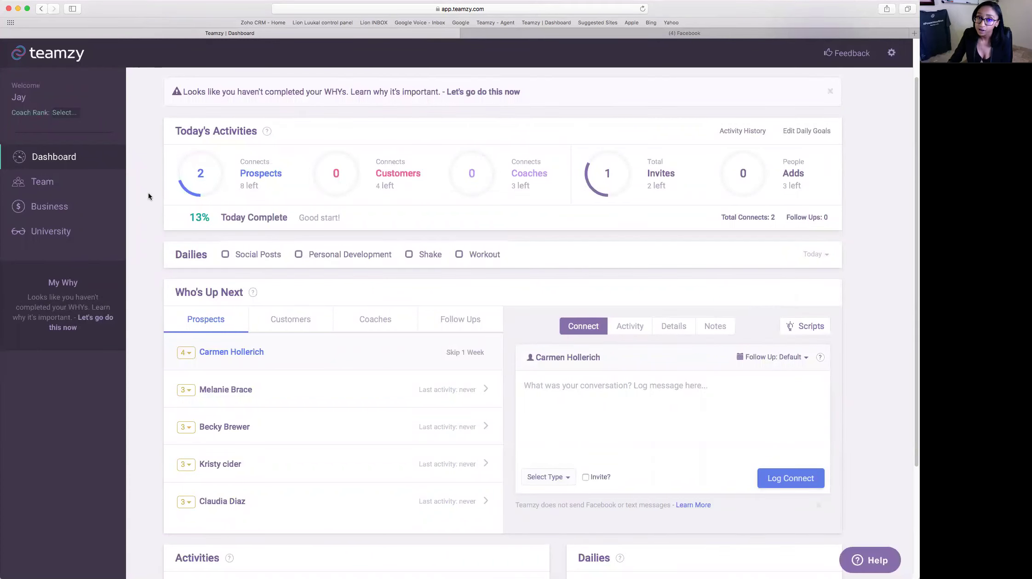
mouse_move(623, 188)
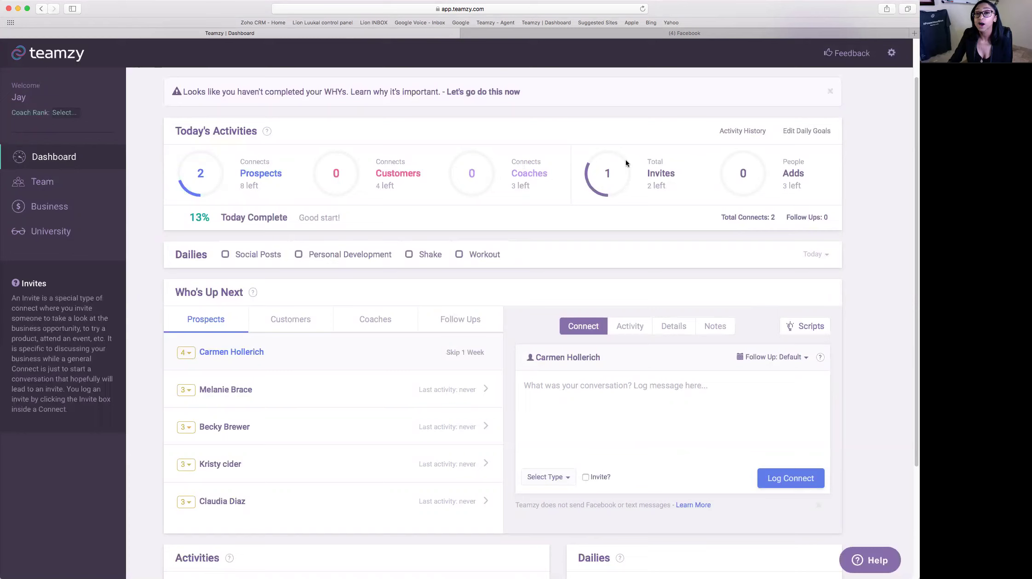
scroll(653, 201, down, 1)
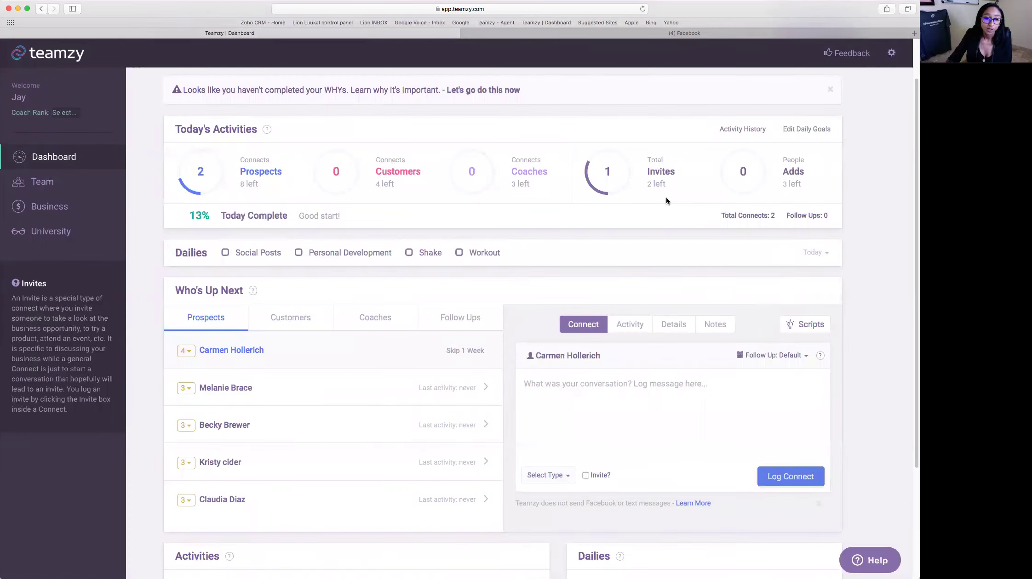
scroll(665, 198, down, 1)
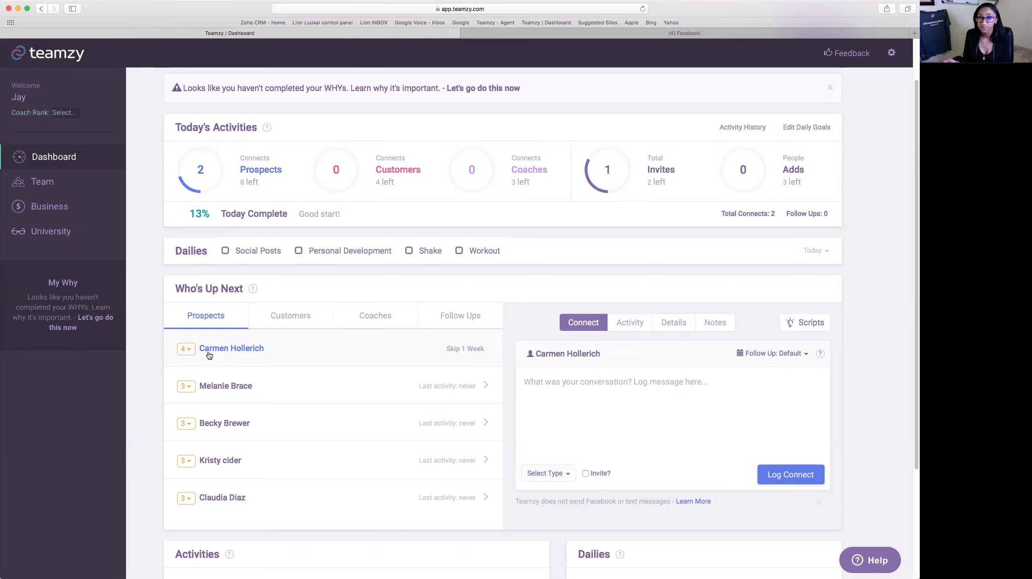
mouse_move(233, 179)
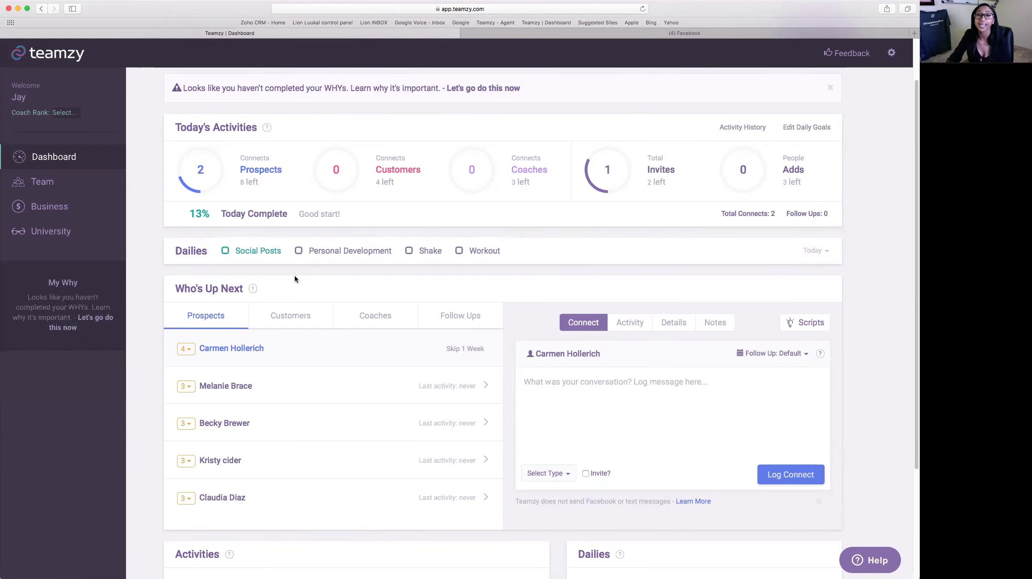
mouse_move(372, 180)
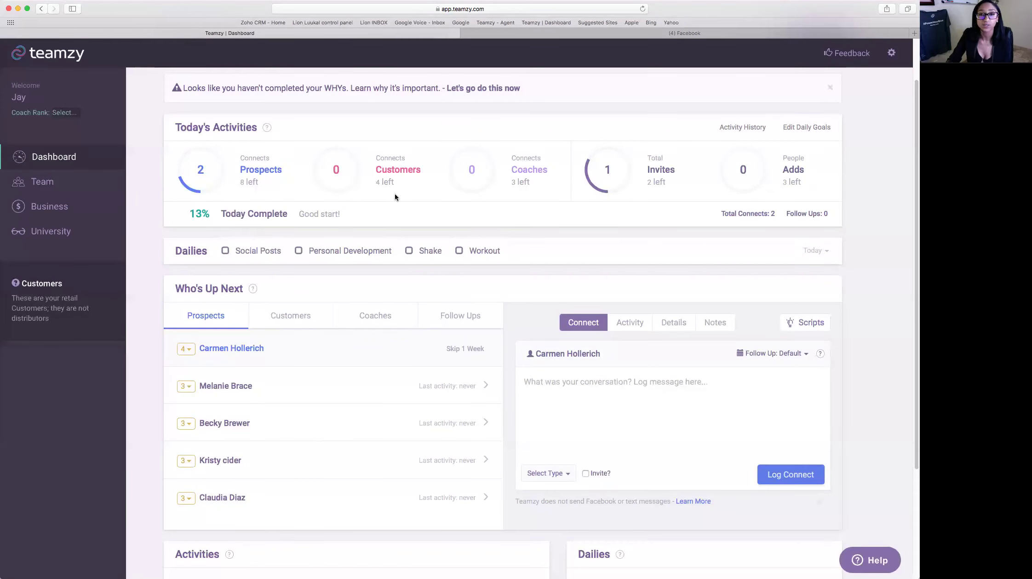
- List customers in Who's Up Next and raise the first customer's priority from 3 to 5
click(290, 316)
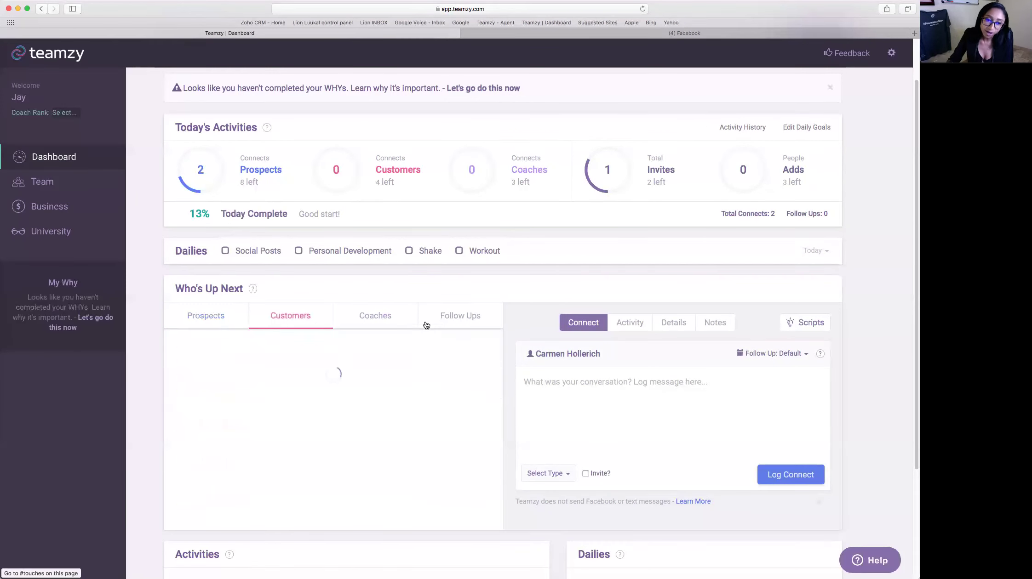
scroll(435, 318, down, 3)
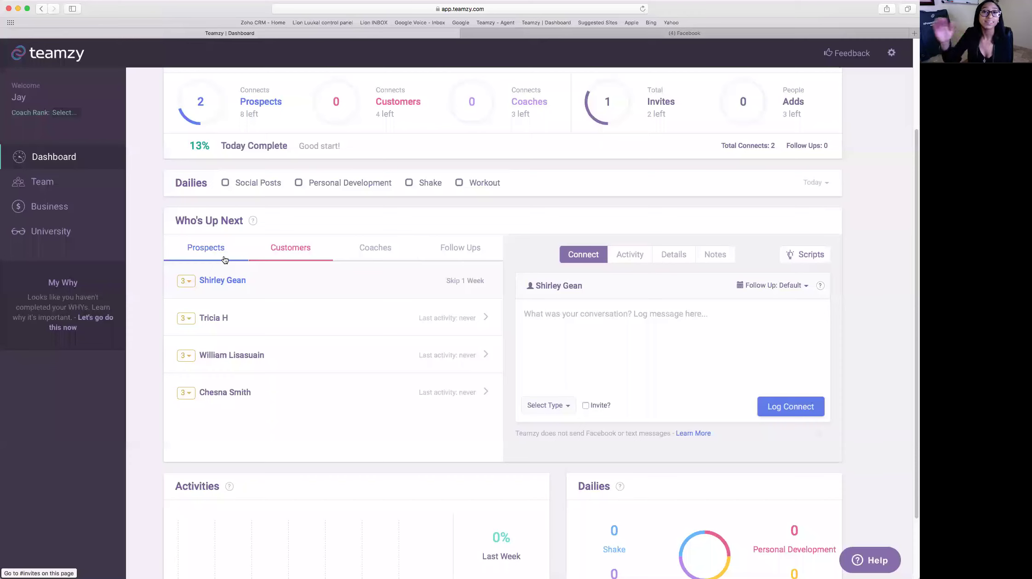
click(185, 280)
click(189, 306)
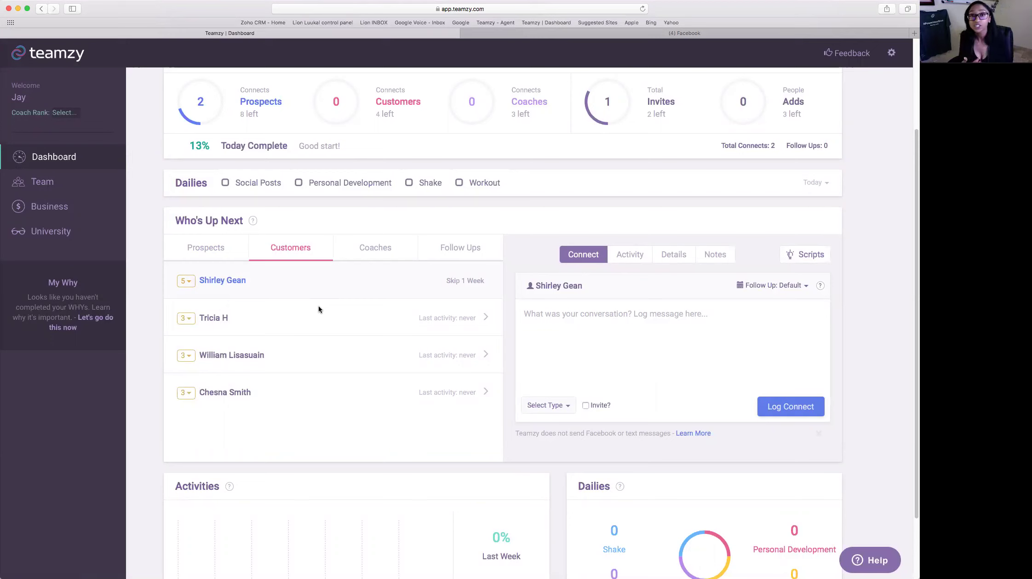
- Look through the customer's Activity, Details and Notes views, then return to the Connect form
scroll(276, 287, down, 1)
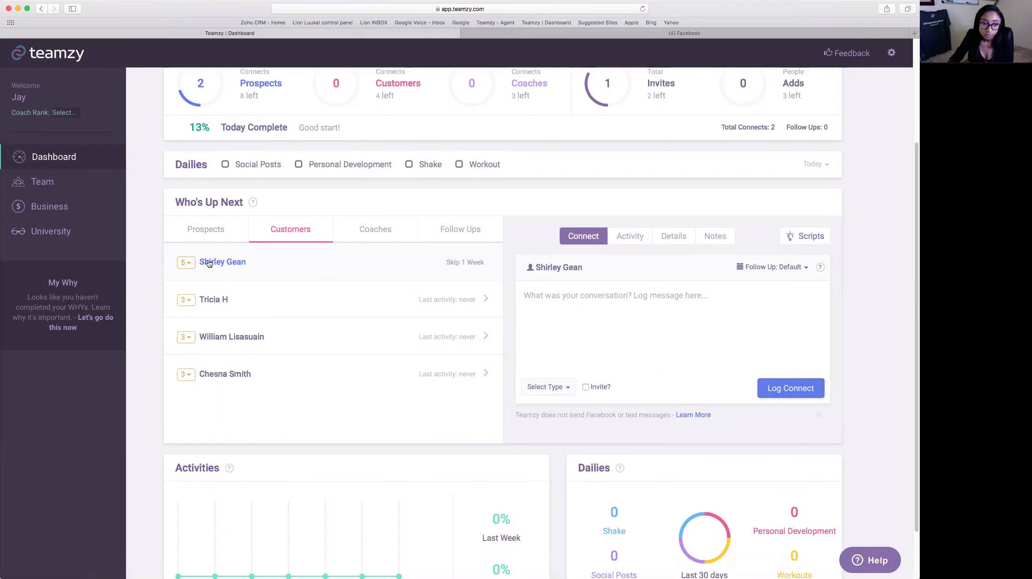
click(728, 307)
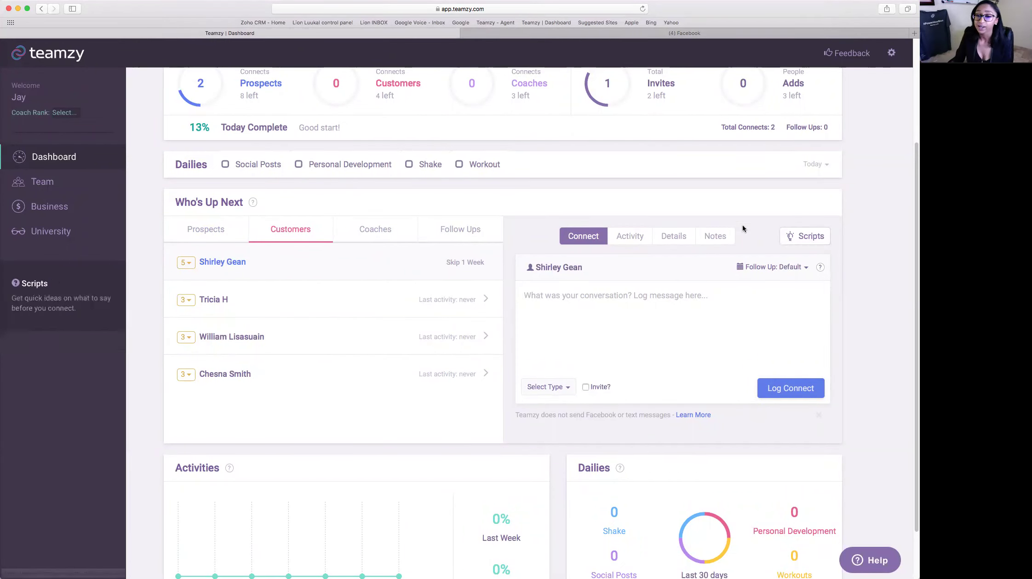
click(634, 236)
click(674, 234)
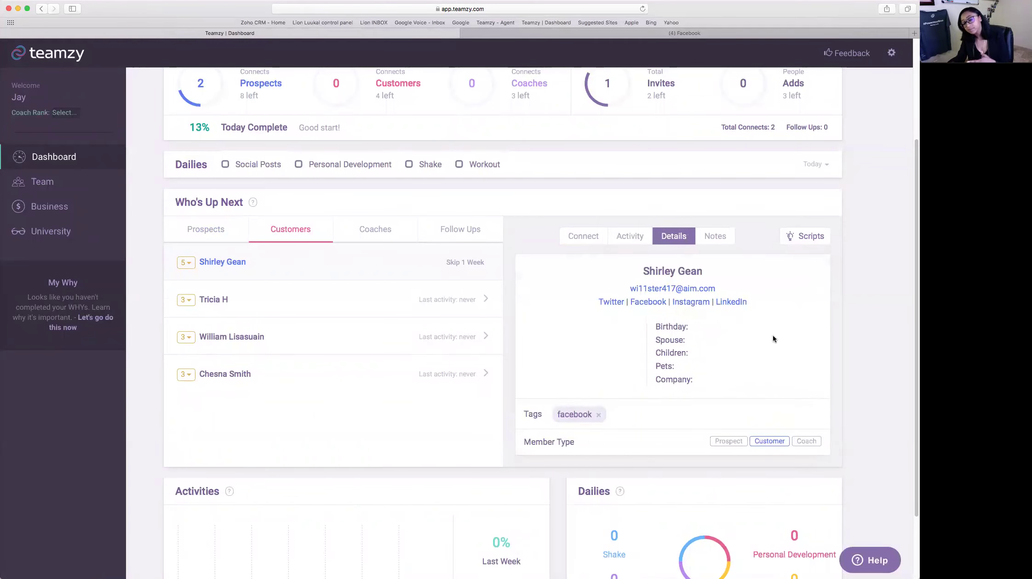
click(714, 237)
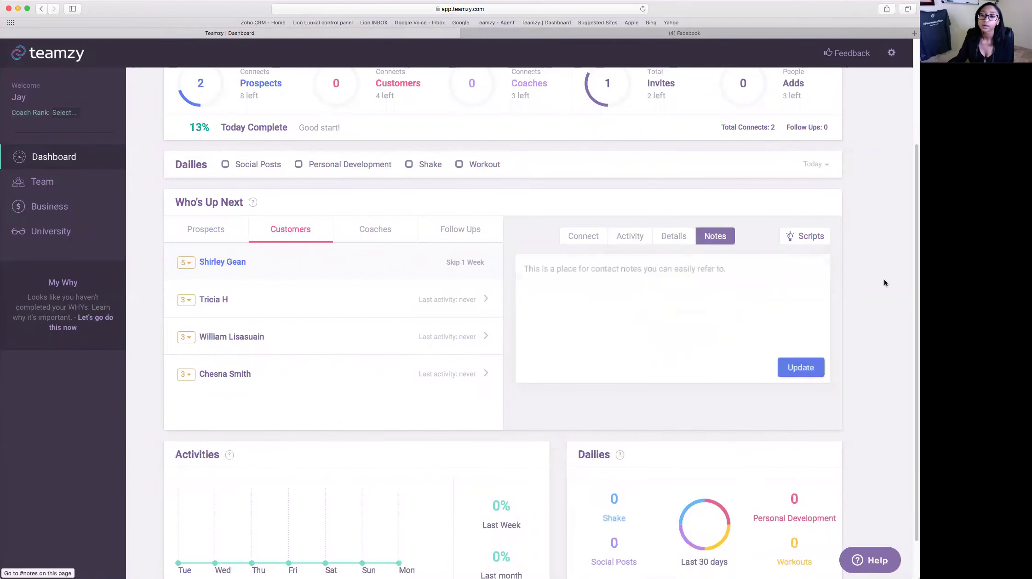
click(588, 239)
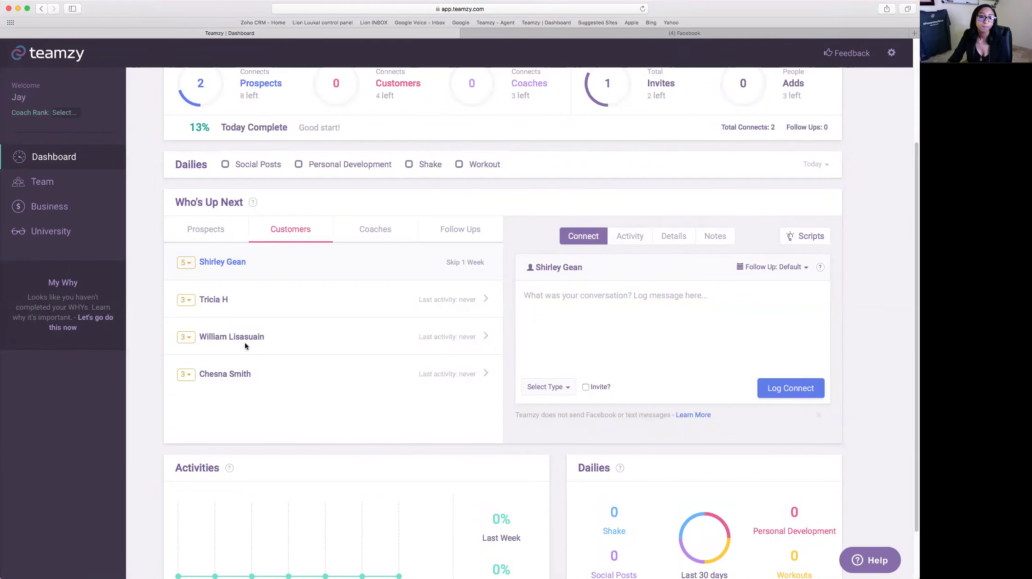
- For the third customer, note 'Chat about upcoming event' and schedule the follow-up for tomorrow
click(276, 348)
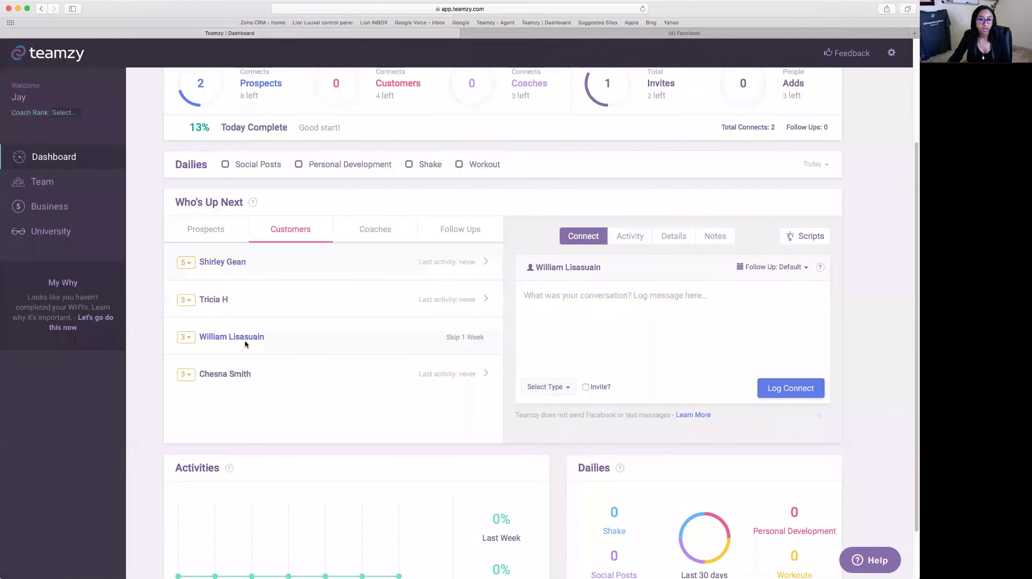
text(Chat about upco)
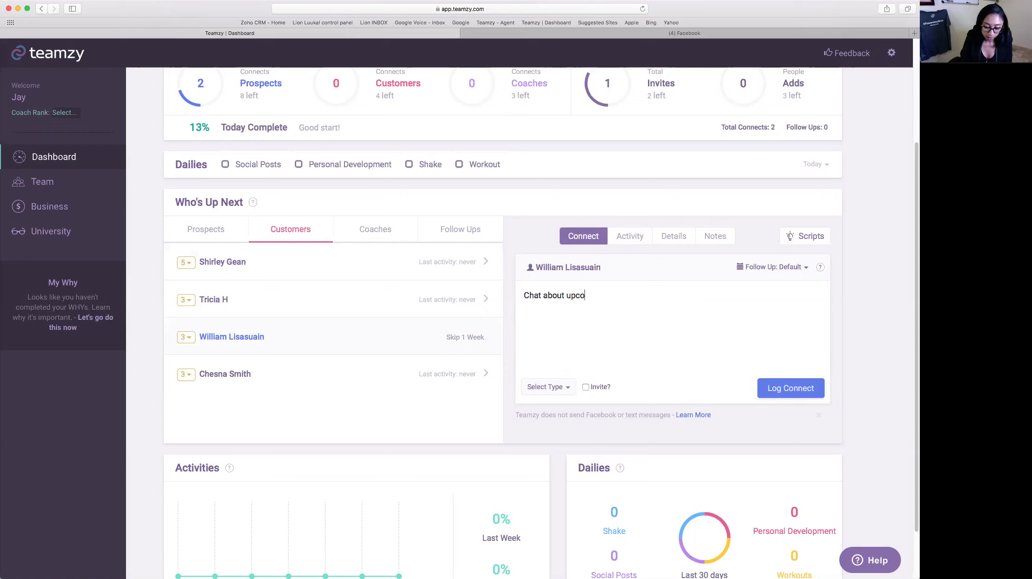
text(ming event.)
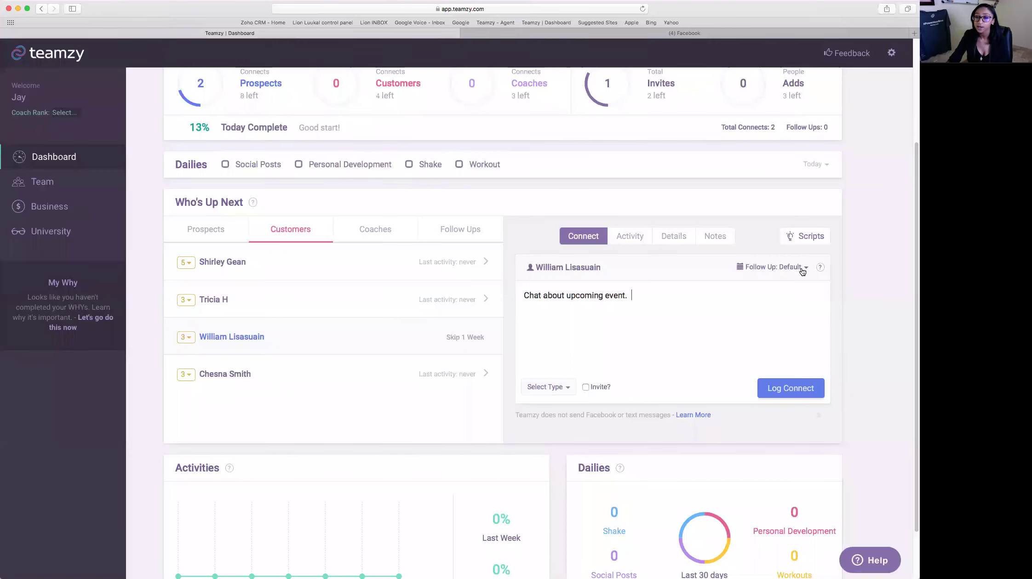
click(802, 271)
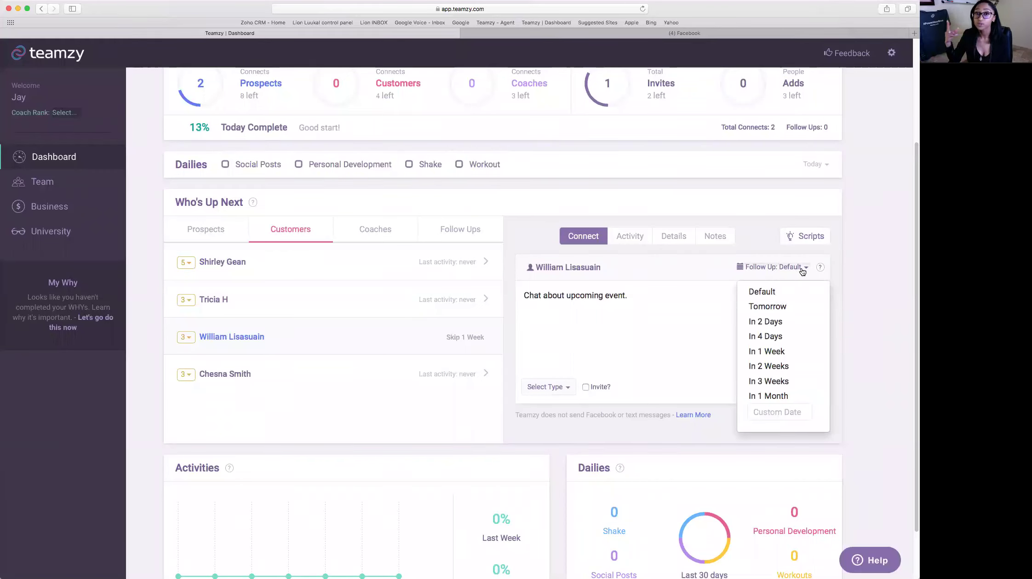
click(780, 307)
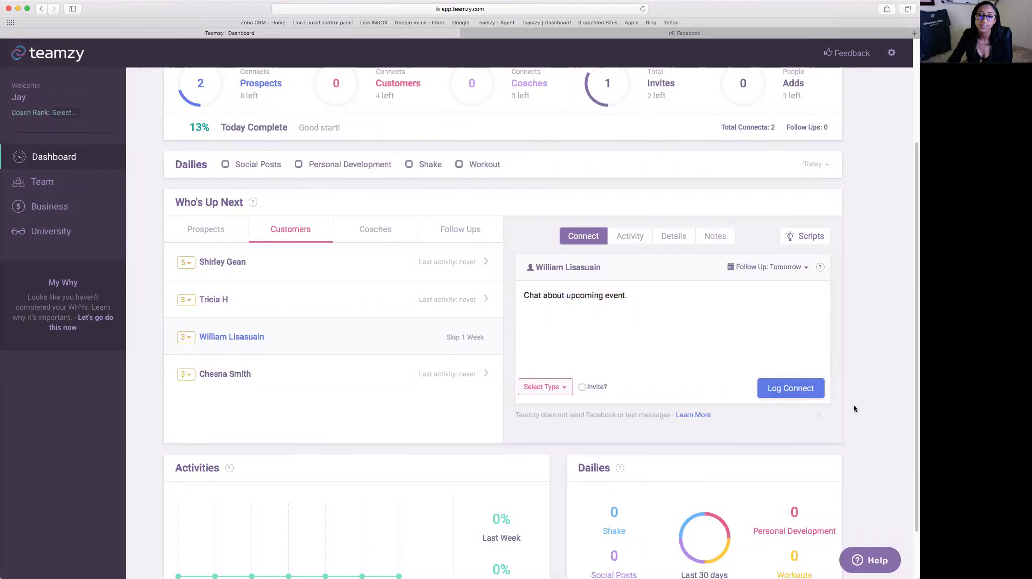
- Log it as a phone-call connect, bringing customer connects to 1 and progress to 17%
click(569, 391)
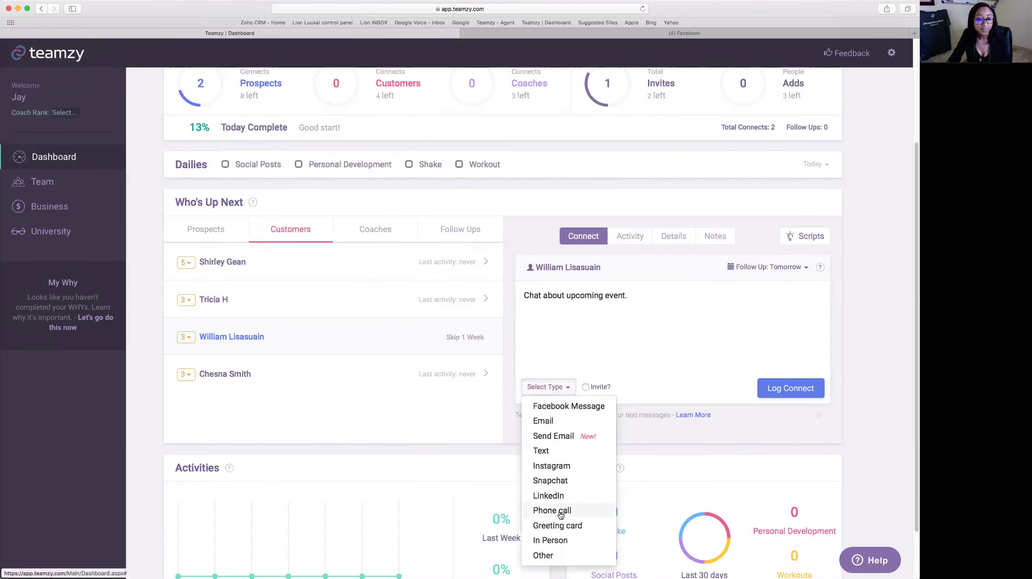
click(575, 508)
click(811, 386)
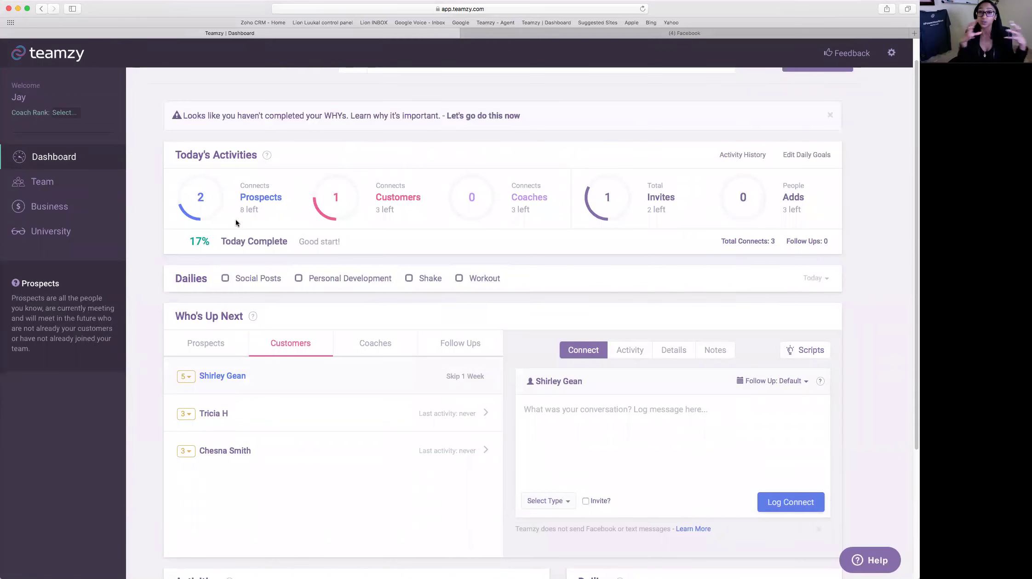
- Review the Today's Activities stats and switch Who's Up Next back to the prospects list
mouse_move(401, 209)
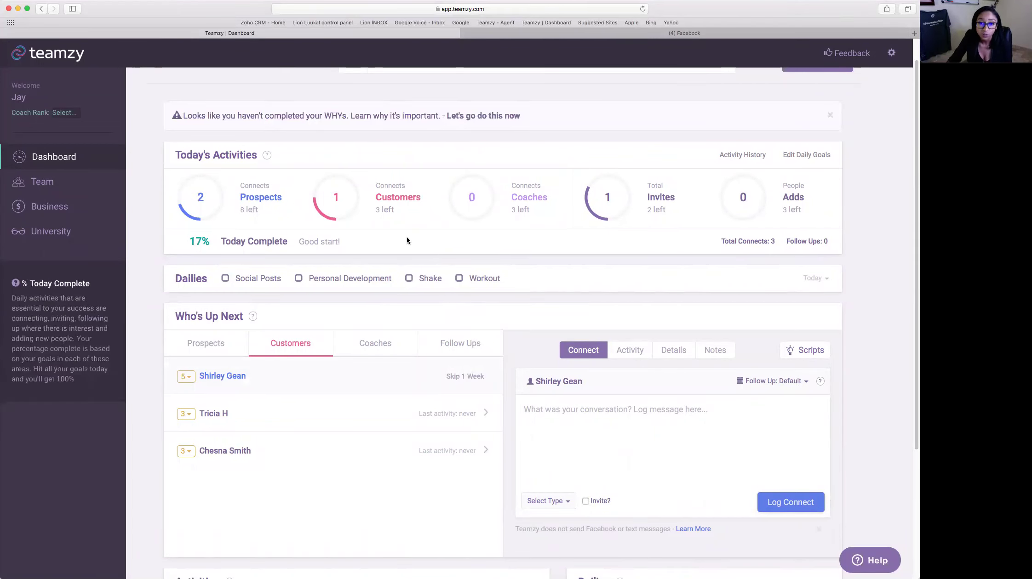
mouse_move(743, 224)
mouse_move(585, 194)
scroll(634, 202, down, 2)
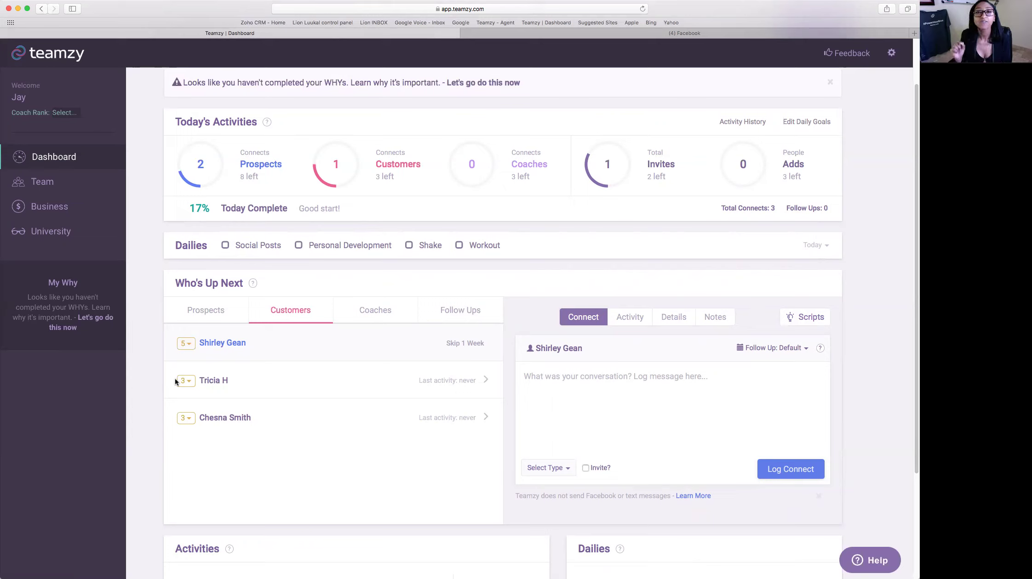
click(207, 309)
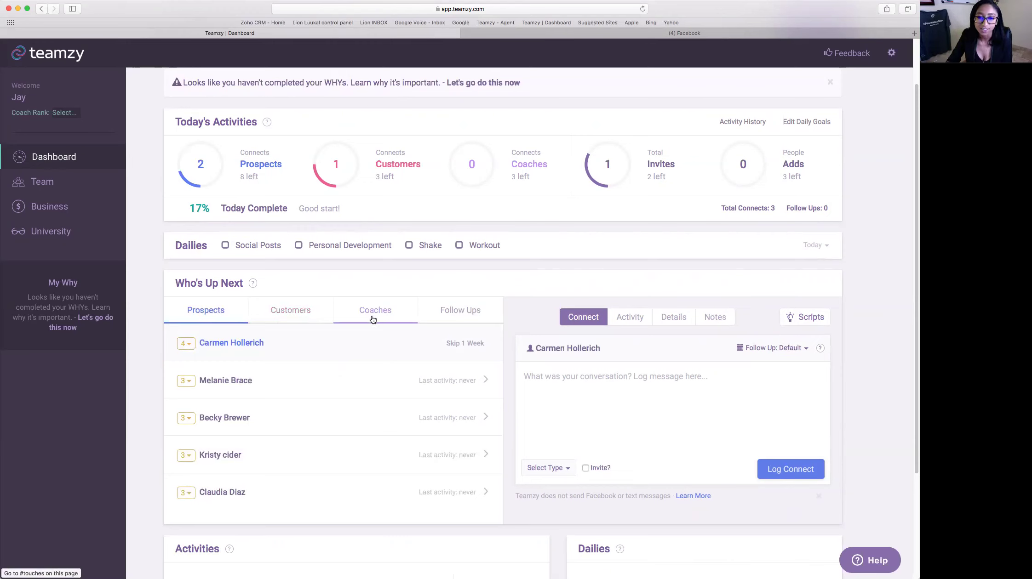
- Check the Follow Ups list, then go to the Team page listing all 28 contacts
click(445, 317)
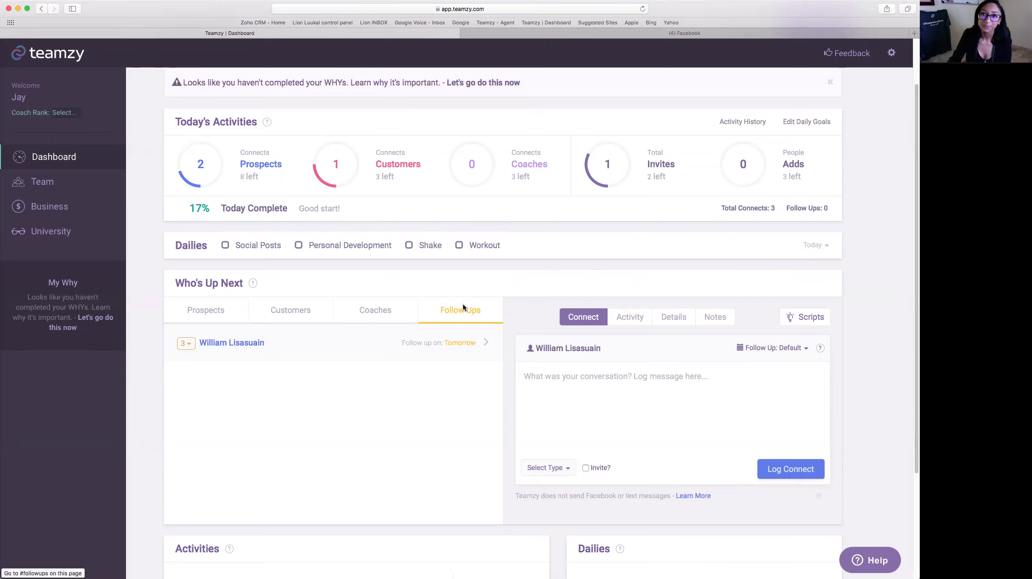
scroll(460, 321, up, 3)
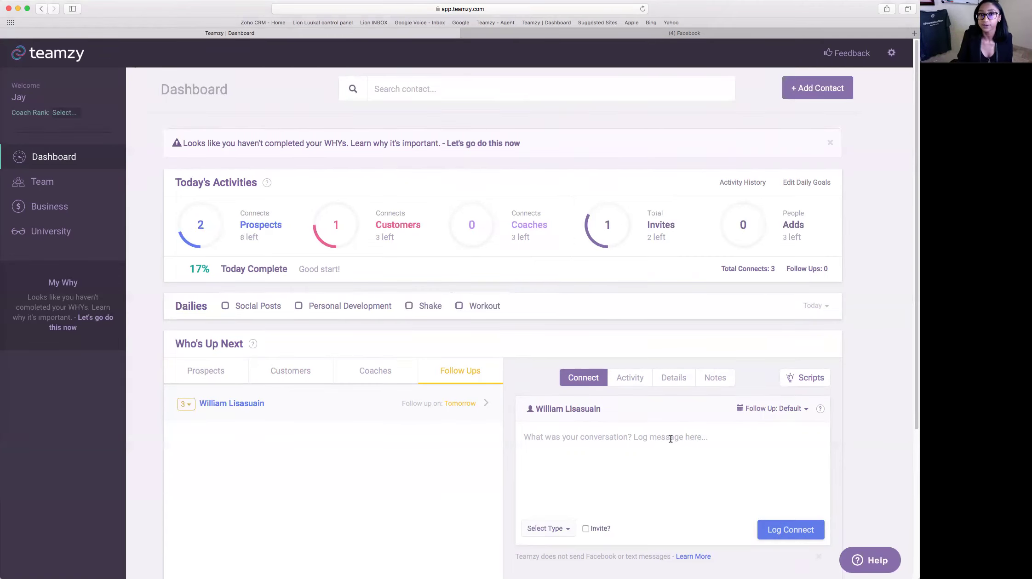
click(66, 184)
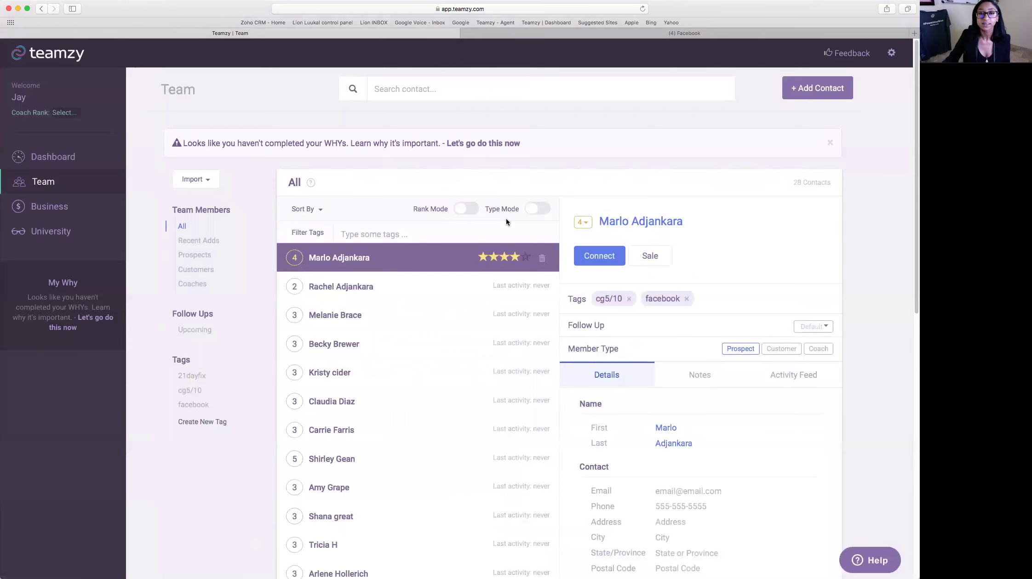
- Turn on Rank Mode to show star rankings and open the 3-star prospect's contact record
click(464, 209)
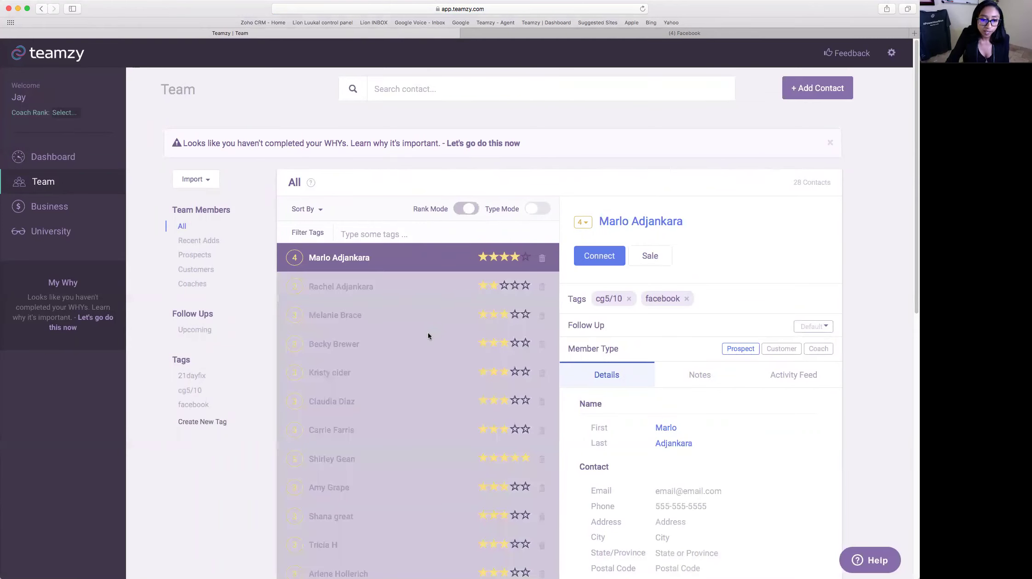
scroll(395, 327, down, 2)
click(348, 363)
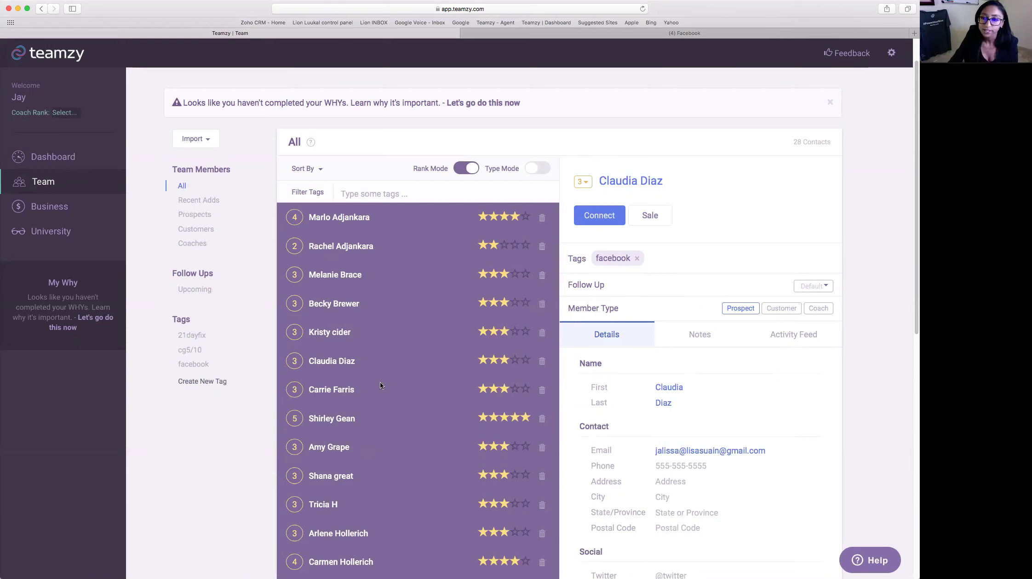
- Set the contact's follow-up to a custom date of 05/17/2017, then return to the Dashboard
click(827, 287)
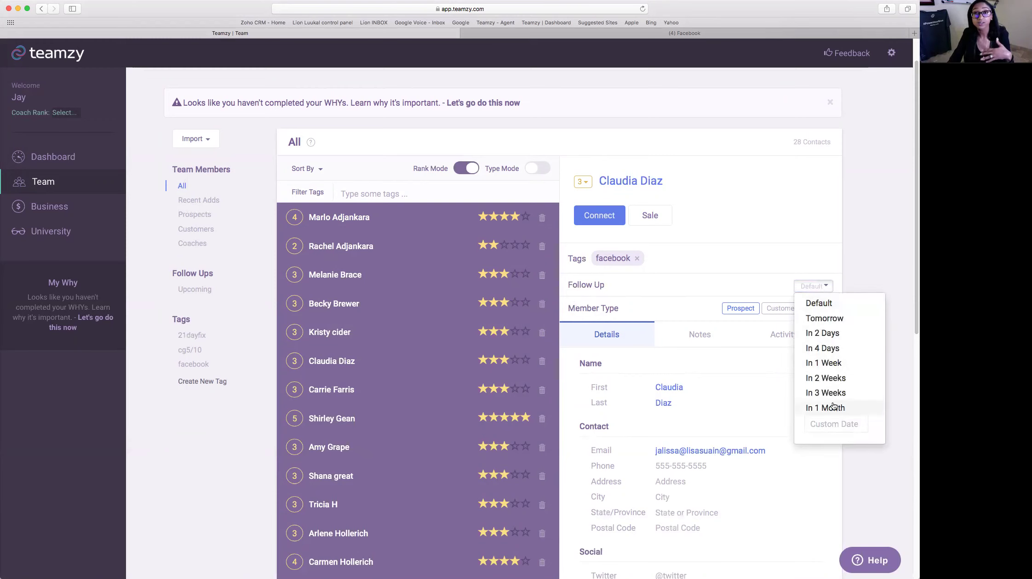
click(855, 426)
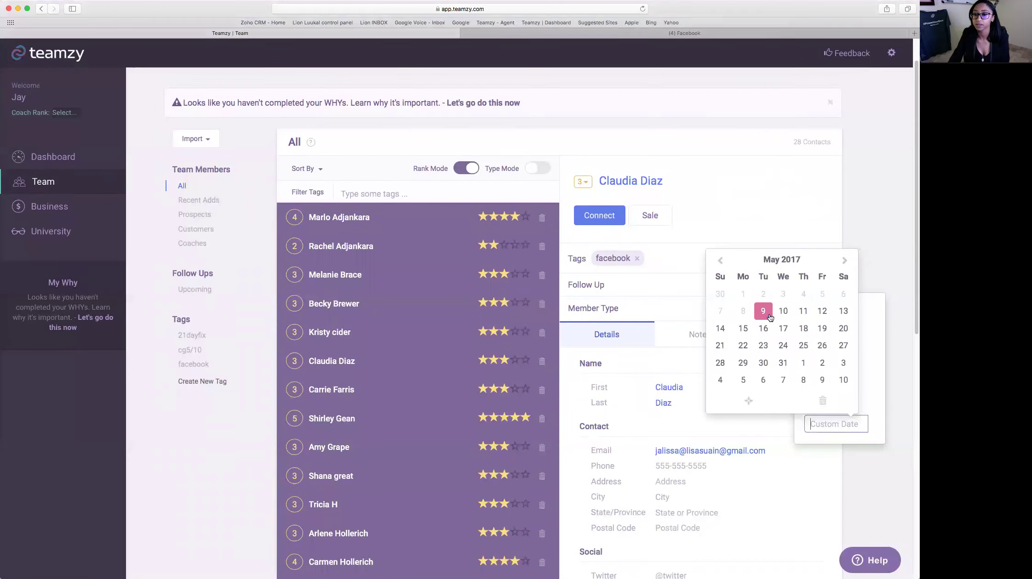
click(782, 328)
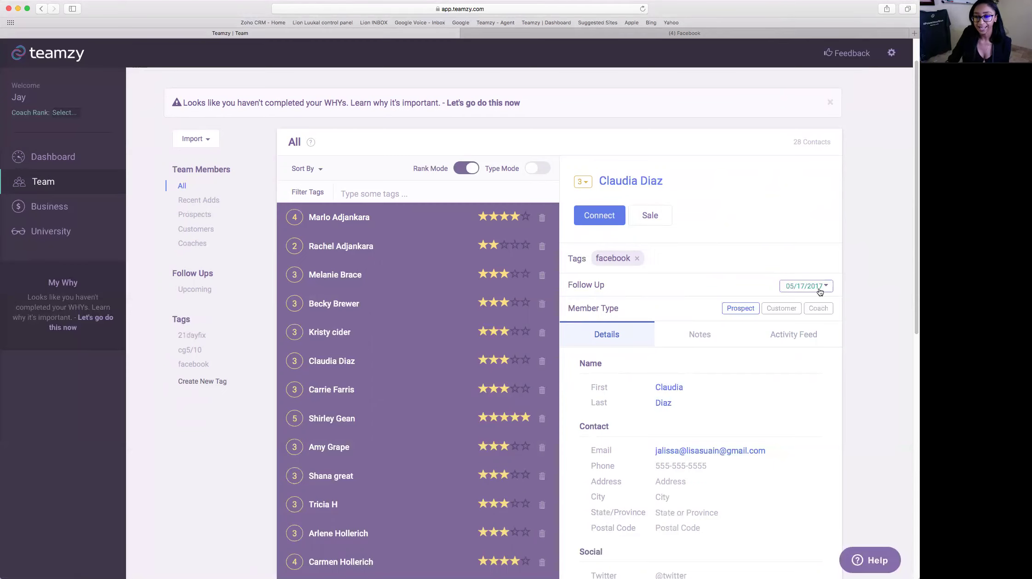
click(51, 157)
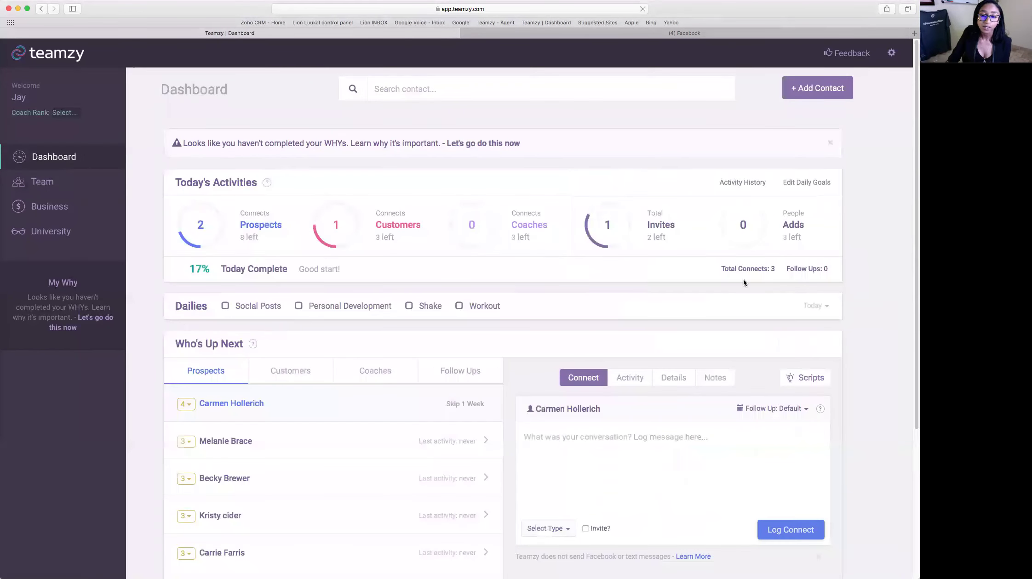
- Check the Dashboard's Follow Ups list for the May 17 contact, then go back to Team
scroll(492, 324, down, 2)
click(476, 327)
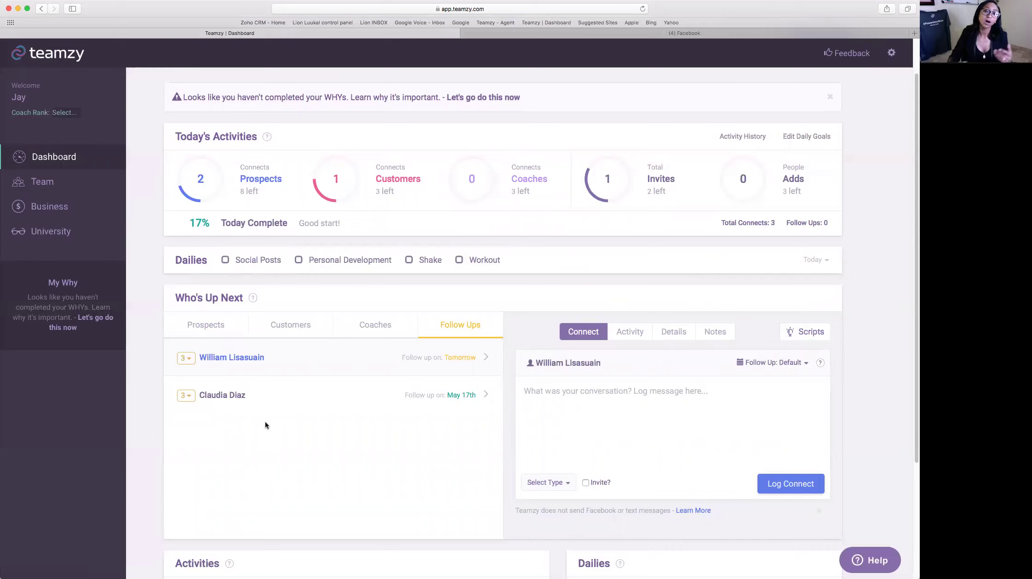
scroll(590, 431, up, 2)
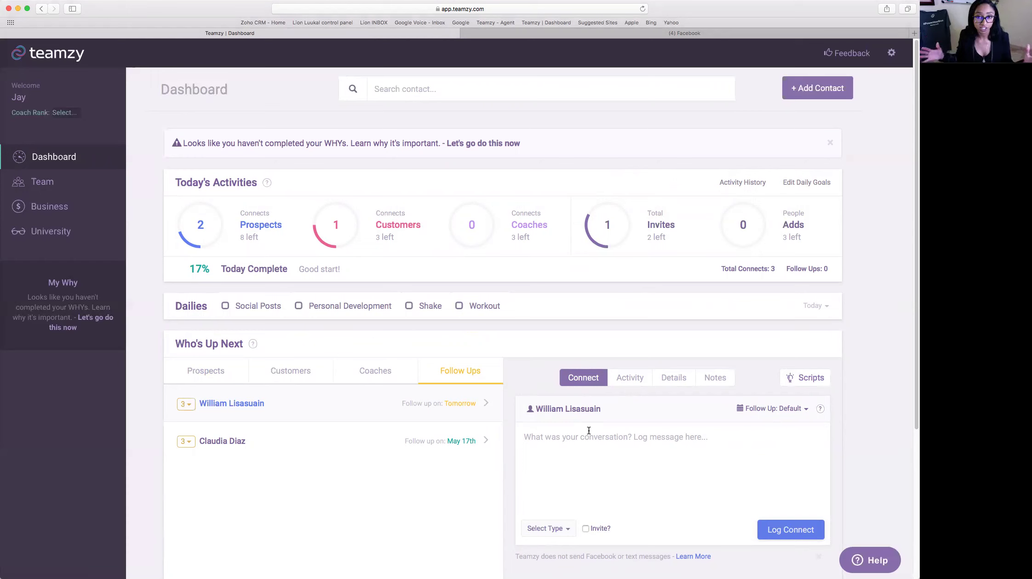
click(79, 187)
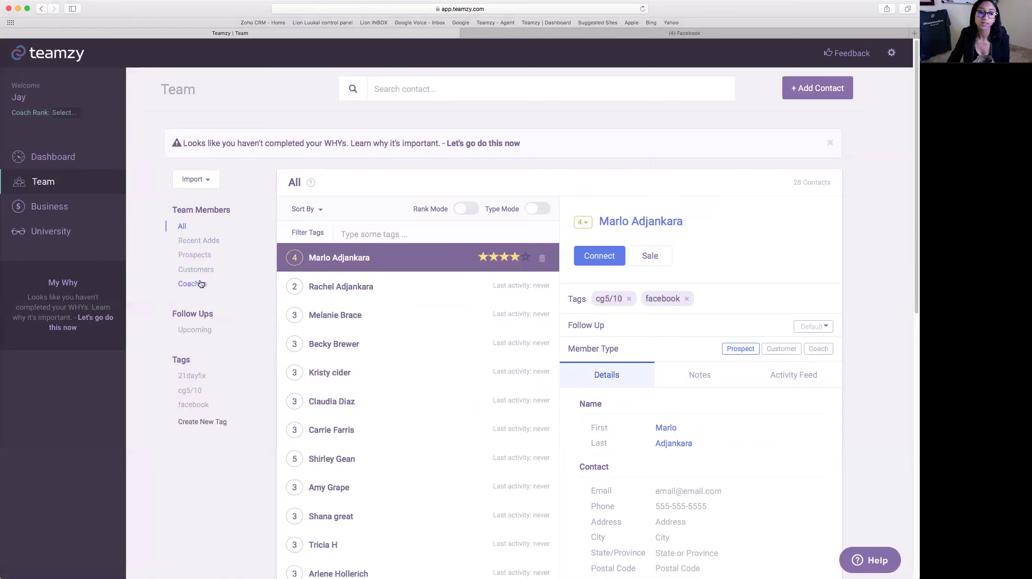
- List the two Upcoming follow-ups, then go back to the Dashboard
click(191, 327)
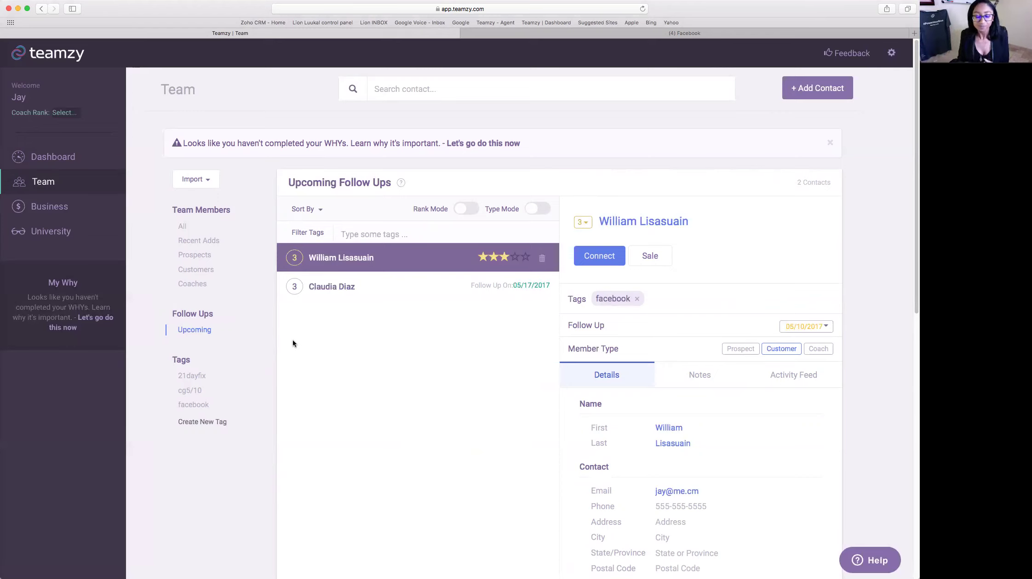
click(53, 156)
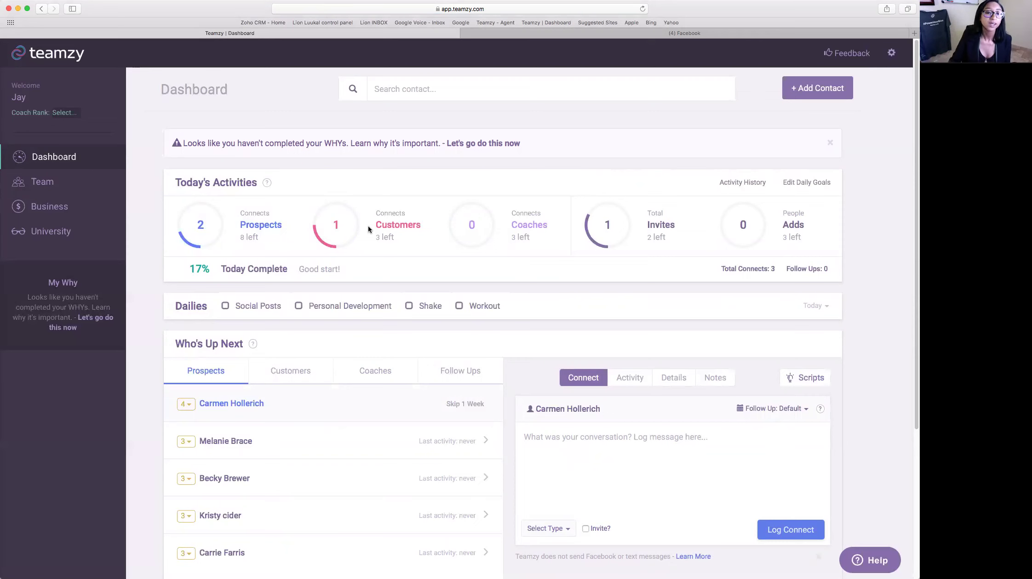
- Choose Send Email in the Connect panel's type list for the 4-star prospect
scroll(865, 330, down, 5)
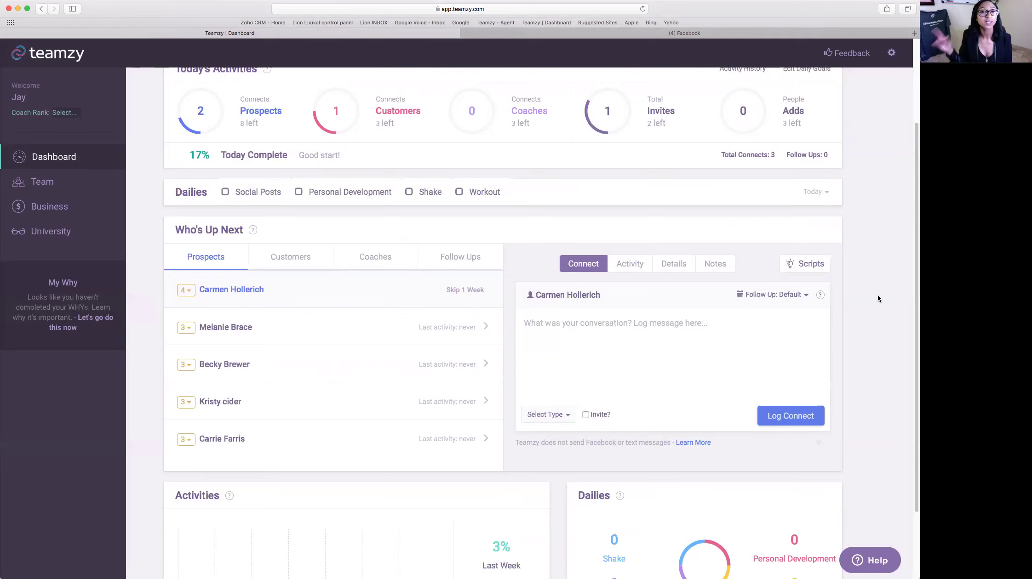
scroll(871, 301, down, 2)
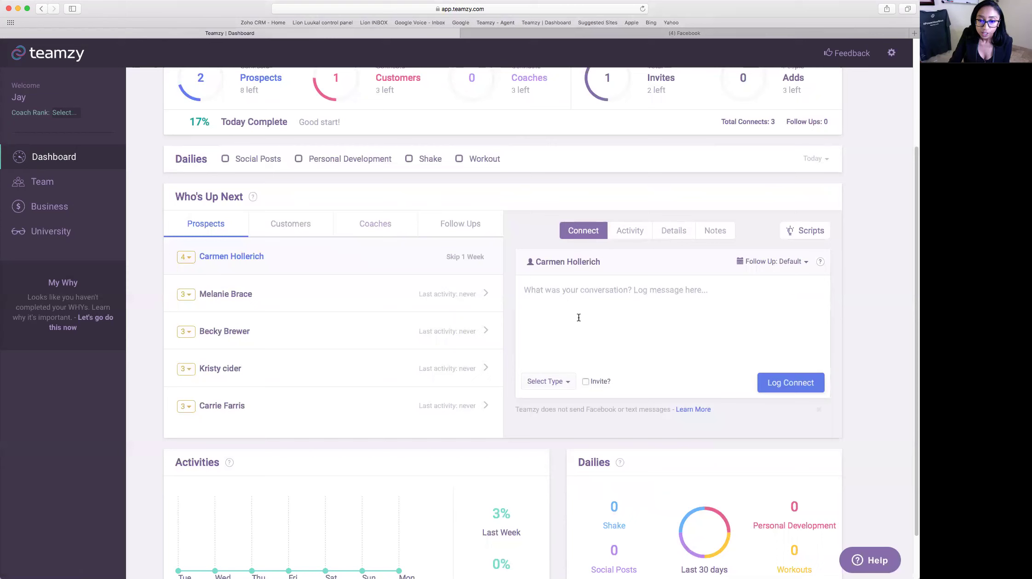
click(564, 386)
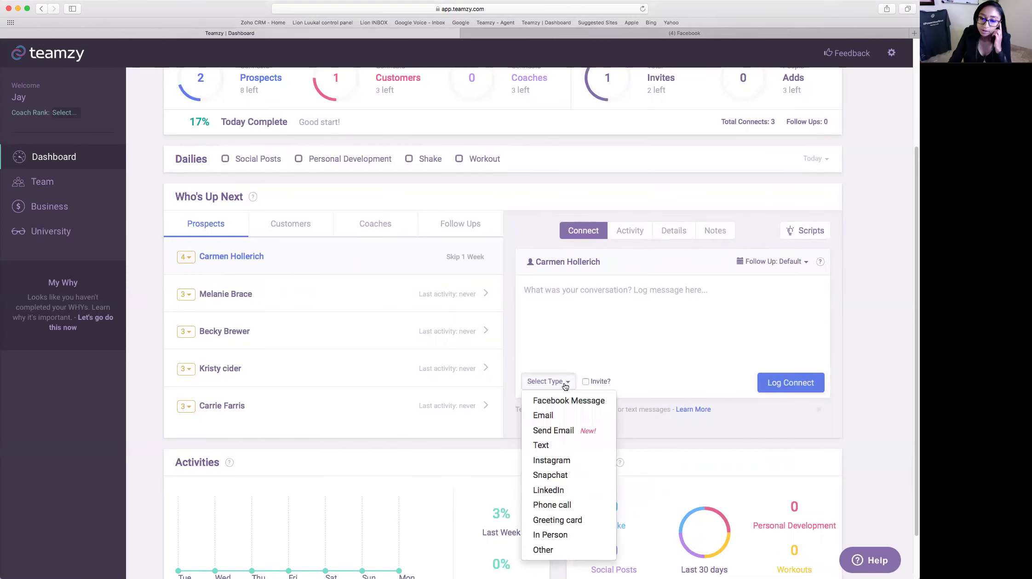
click(564, 431)
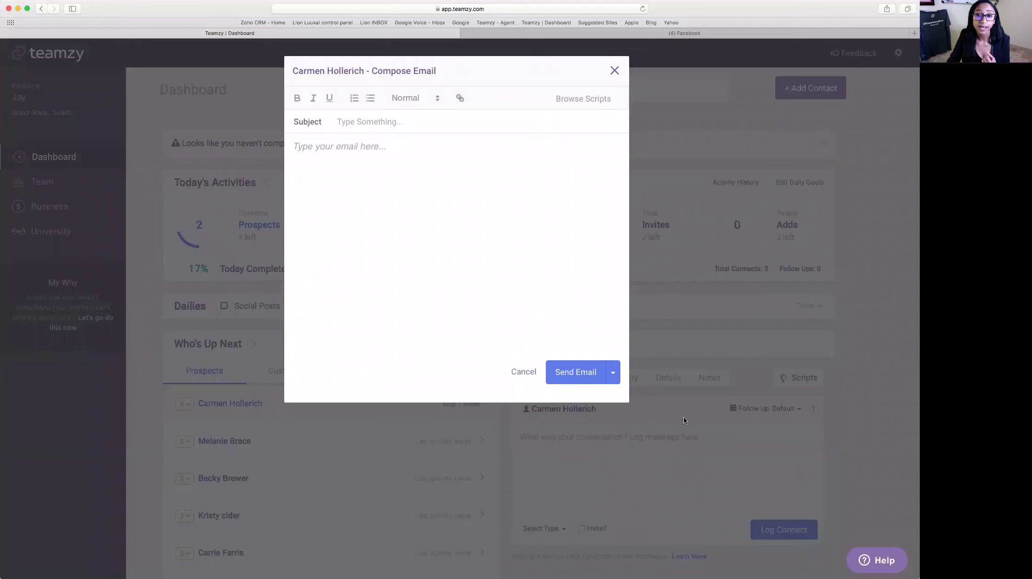
- Open Browse Scripts from the Compose Email dialog and pick the Email script category
click(596, 103)
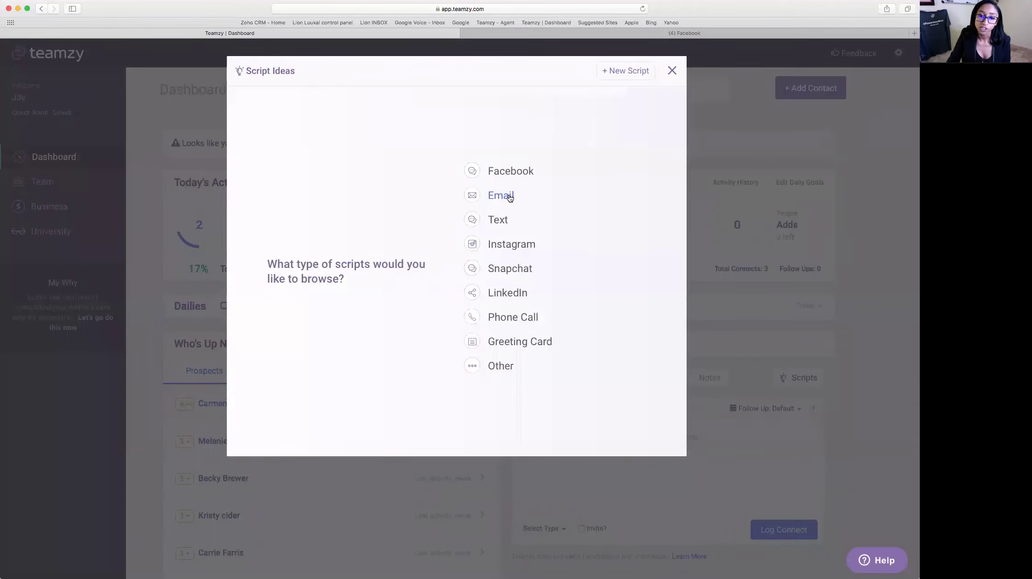
click(509, 196)
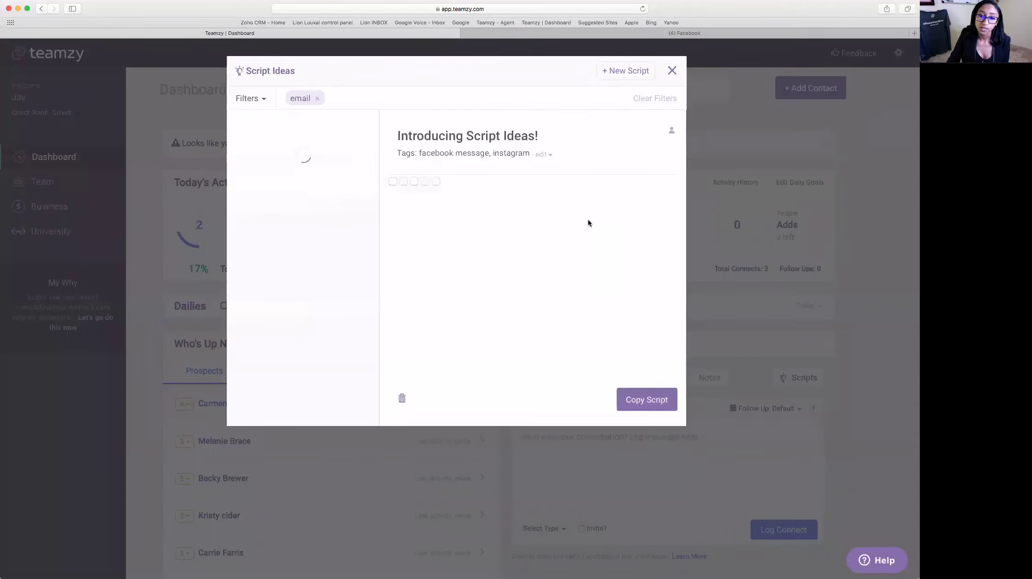
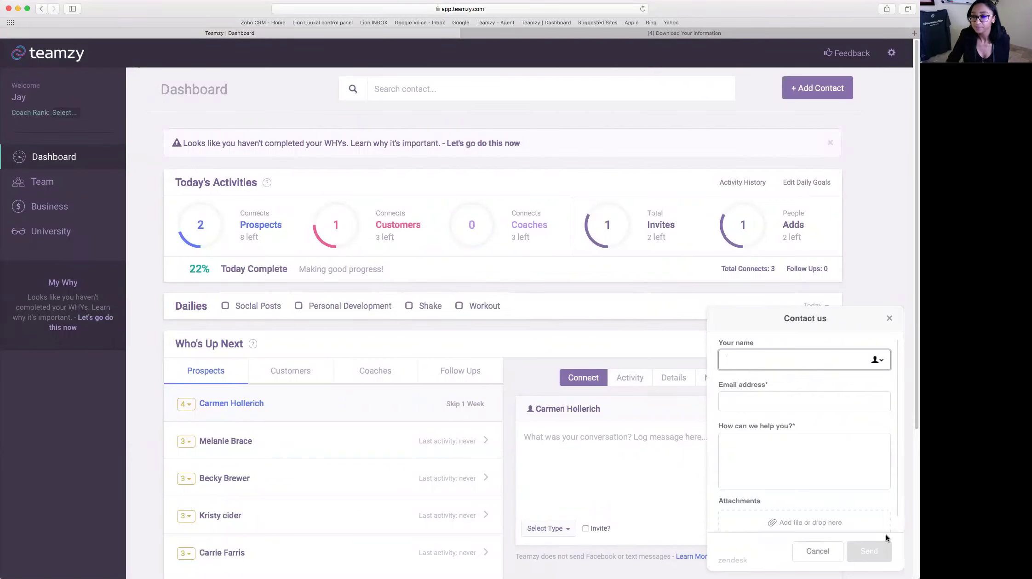
- Close the Zendesk 'Contact us' panel so the whole Dashboard shows
click(887, 320)
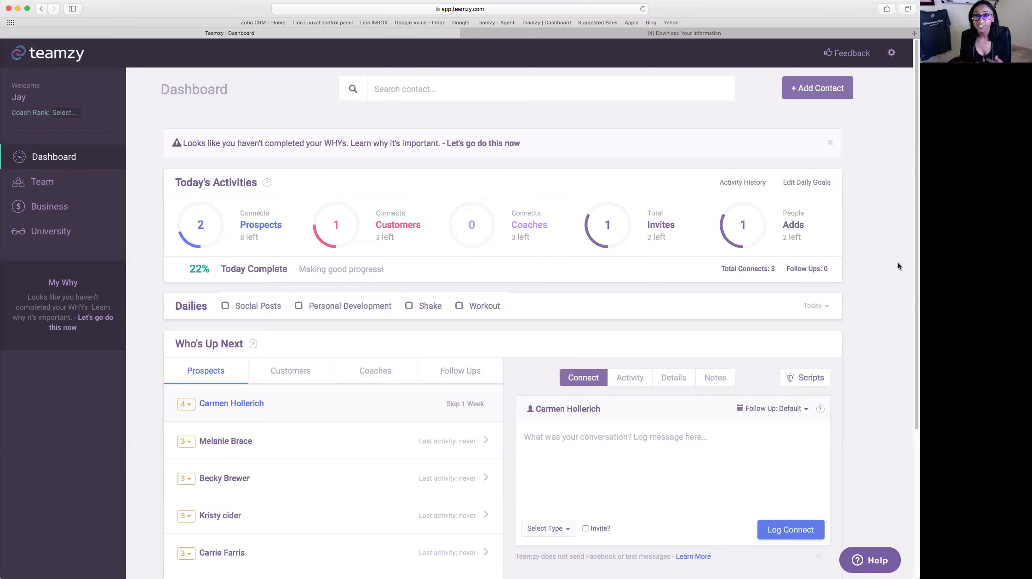
- Open the four-star prospect's contact record from Who's Up Next
click(231, 403)
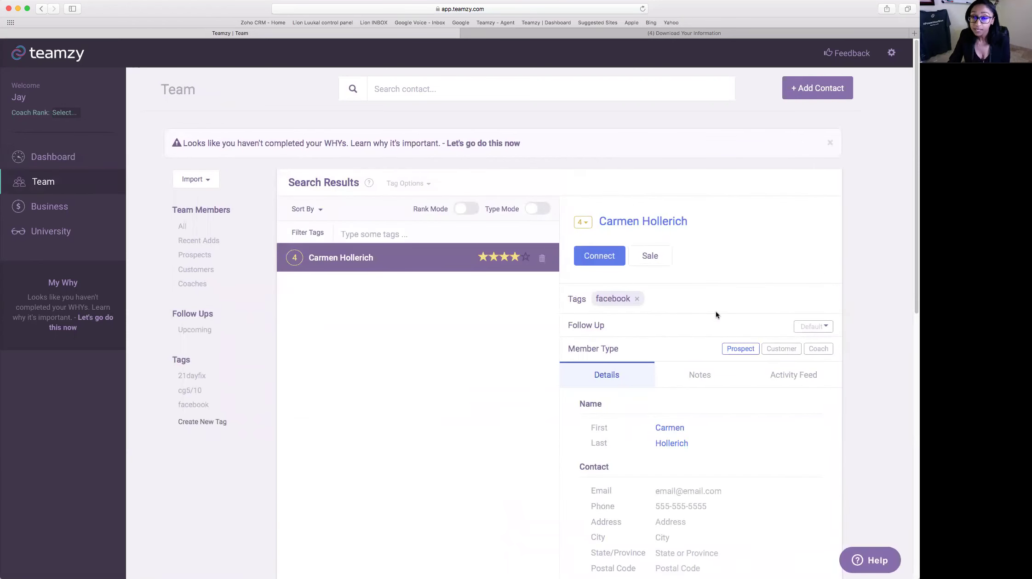
- Log a Shake Home Direct sale for the prospect and view it in the Activity Feed
click(649, 256)
scroll(729, 289, down, 1)
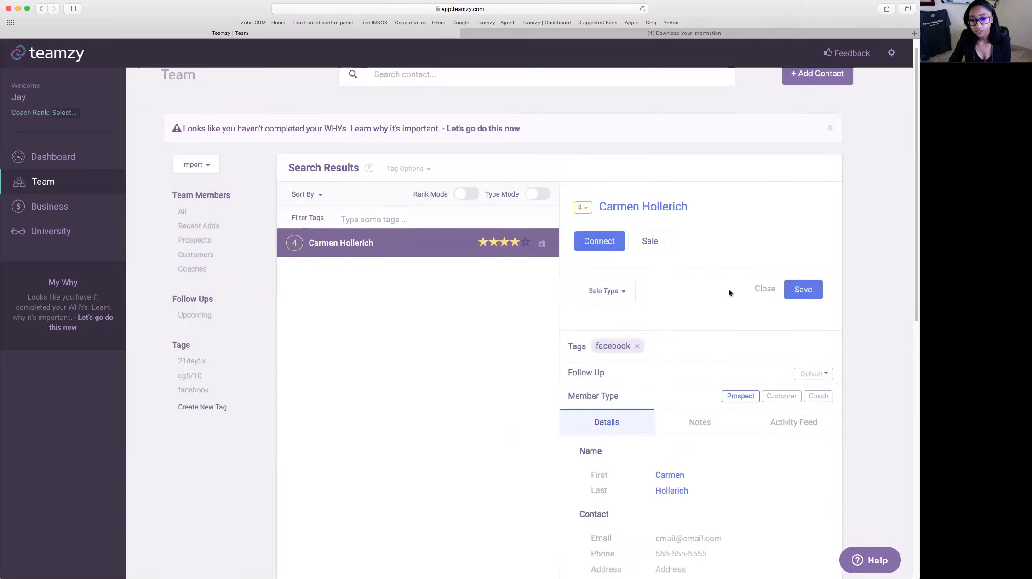
click(626, 274)
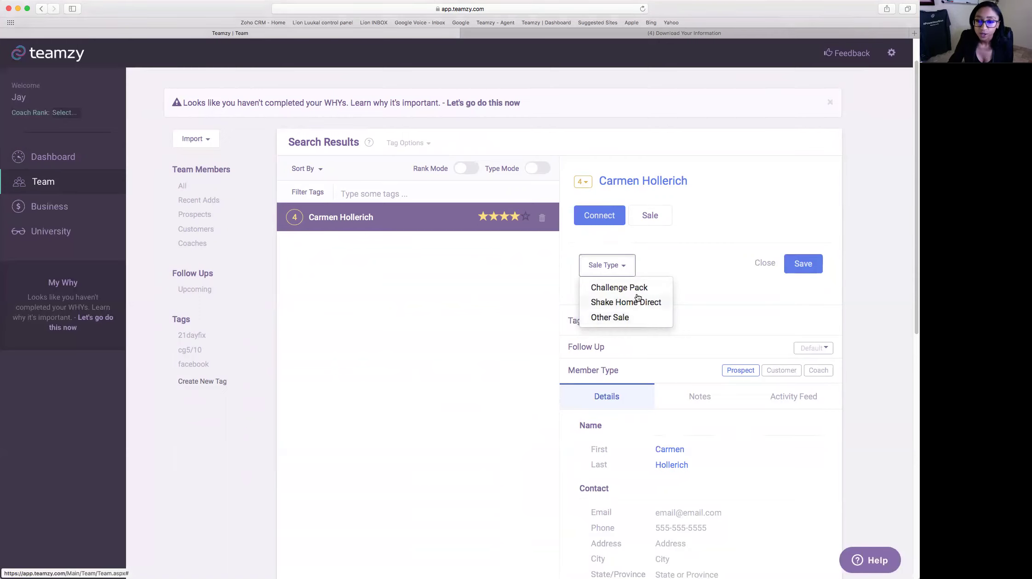
click(644, 303)
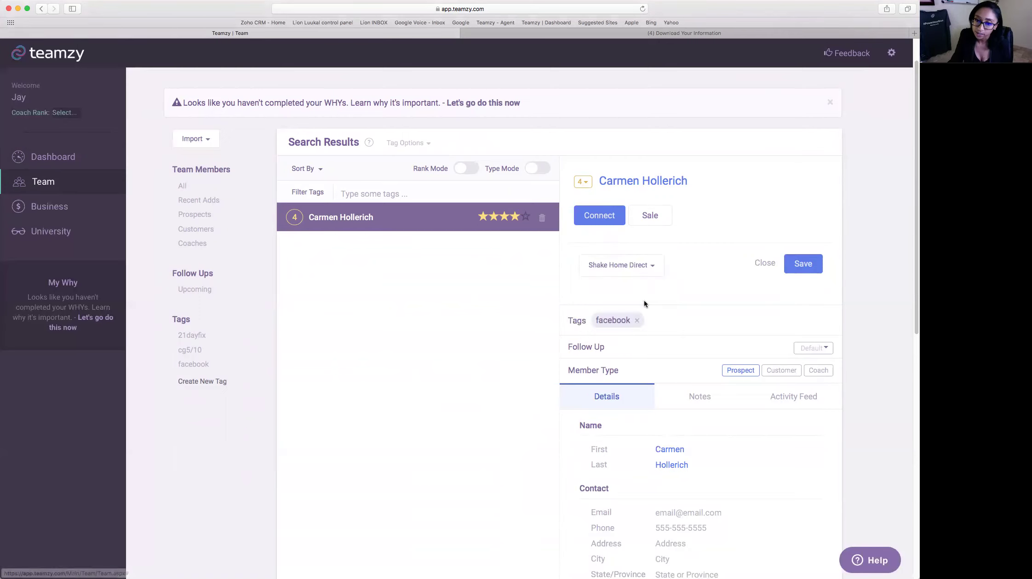
click(803, 264)
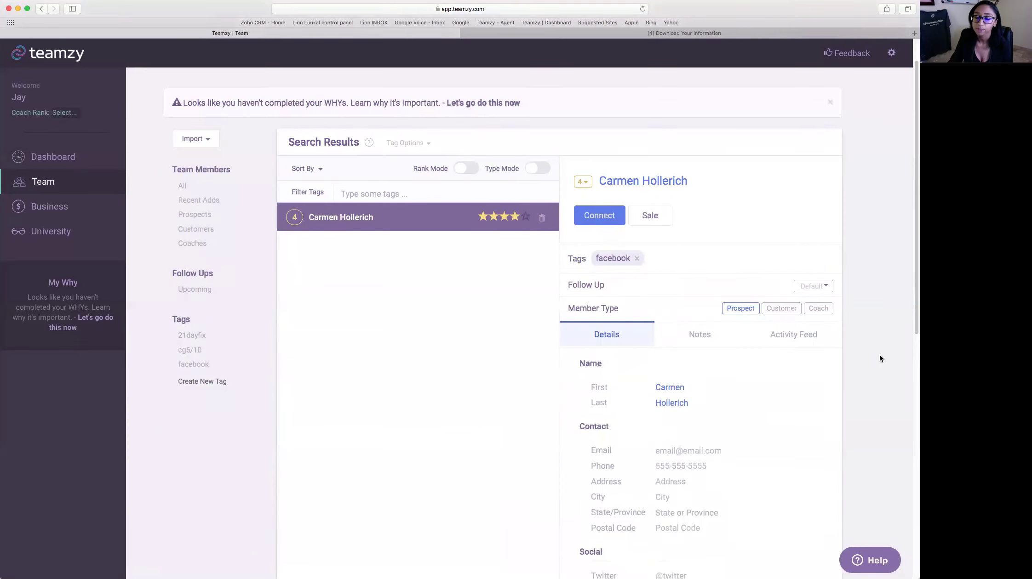
click(804, 335)
scroll(843, 391, down, 3)
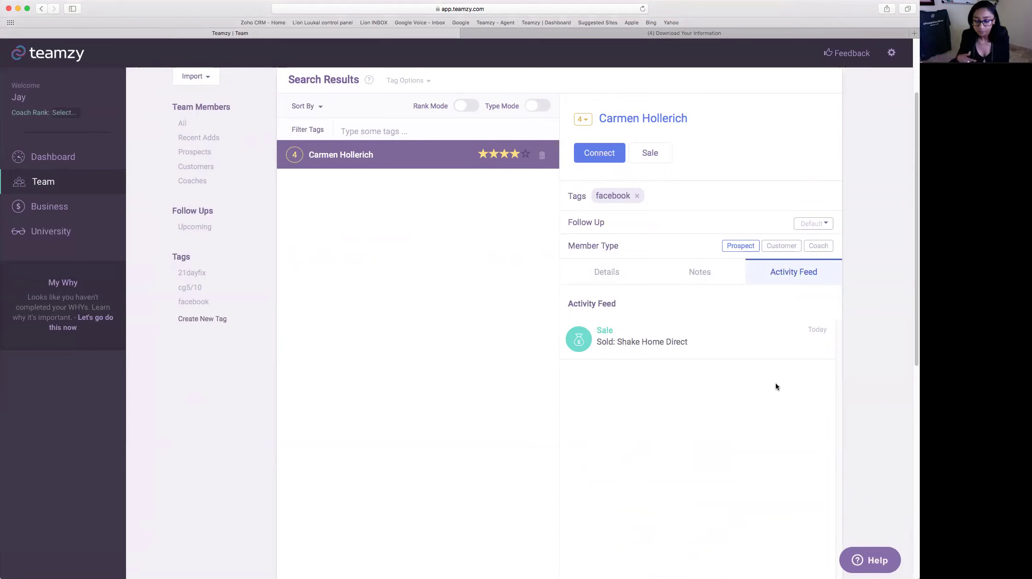
- Go to the Business page showing 17K income toward the $100k goal
scroll(776, 383, up, 4)
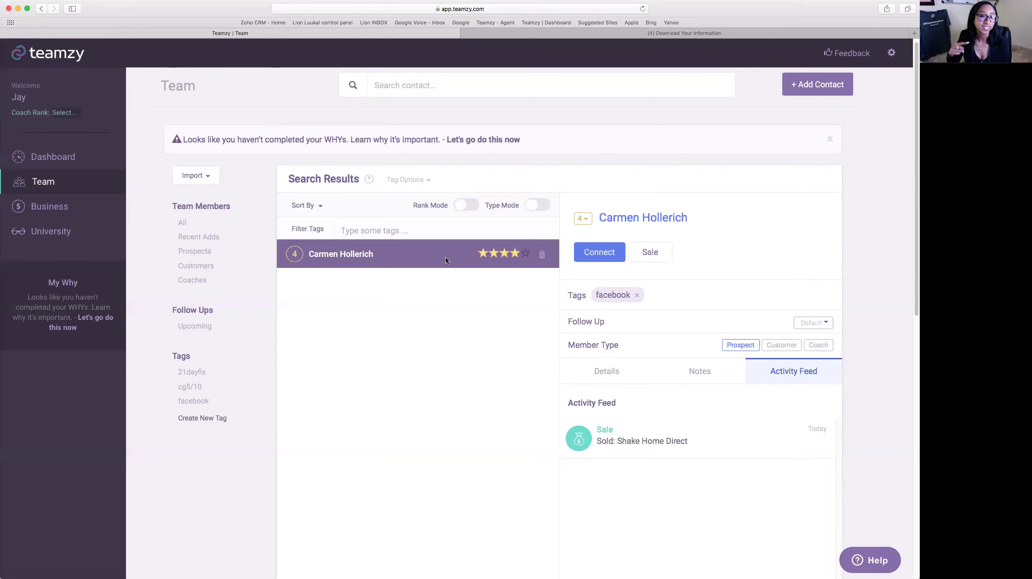
click(49, 207)
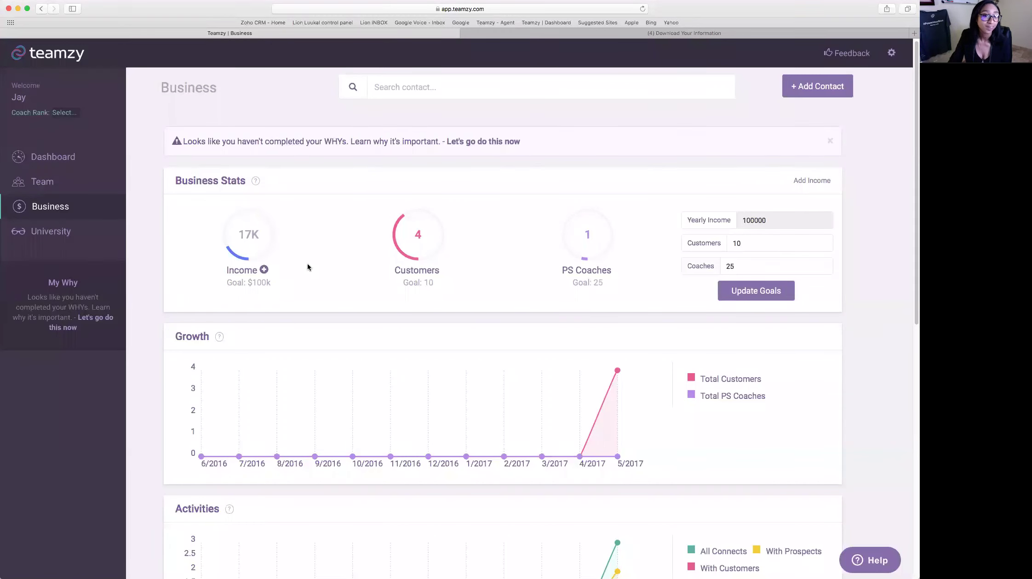
- Add a $500 commission income entry for 05/01/2017 to 05/09/2017
click(265, 271)
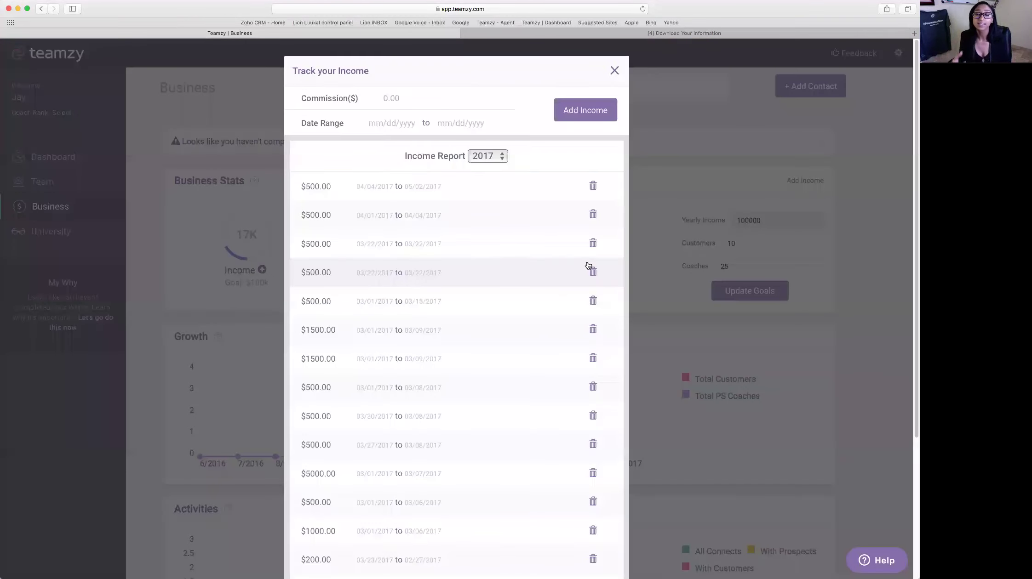
click(419, 100)
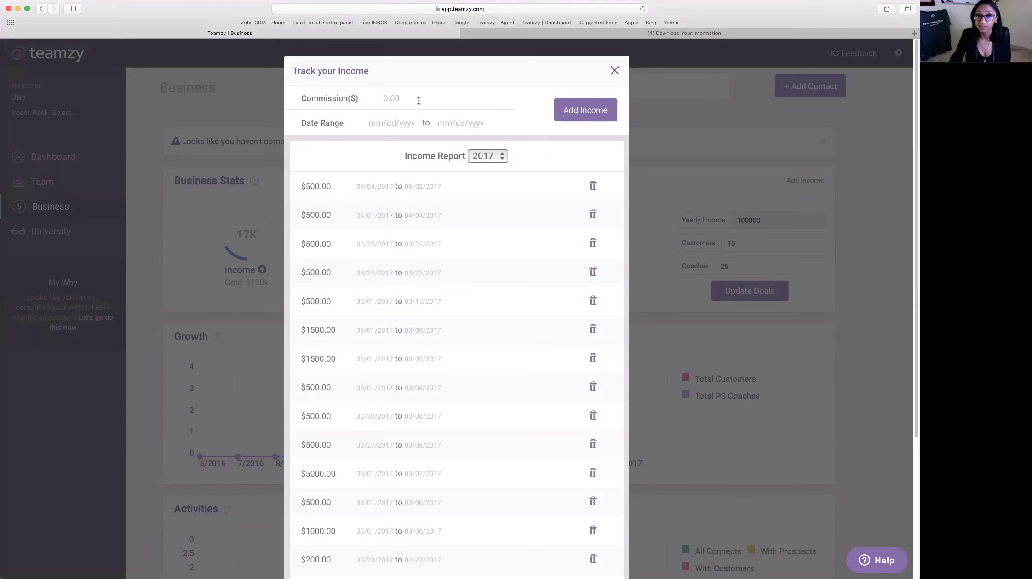
text(500)
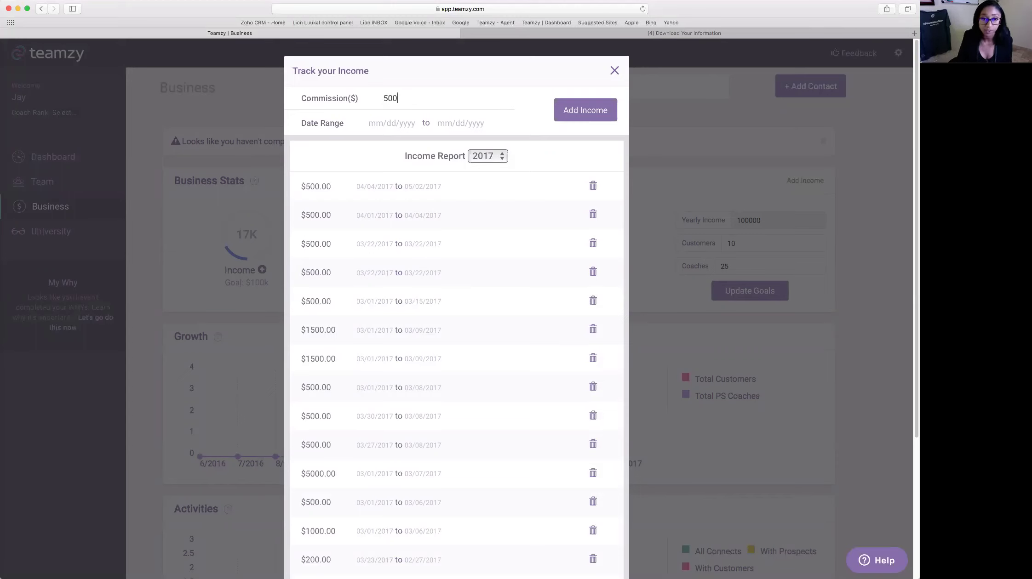
click(377, 133)
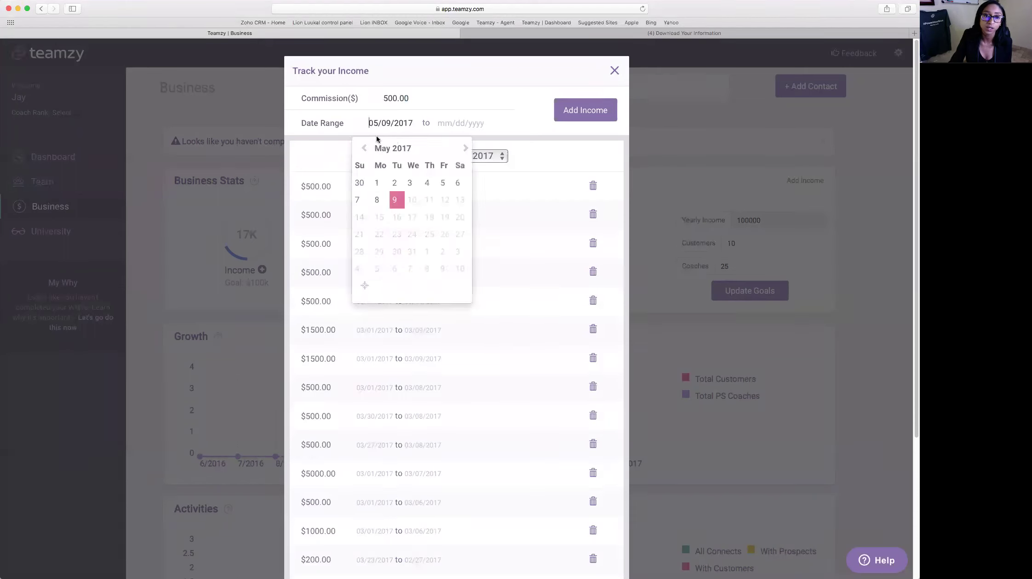
click(377, 183)
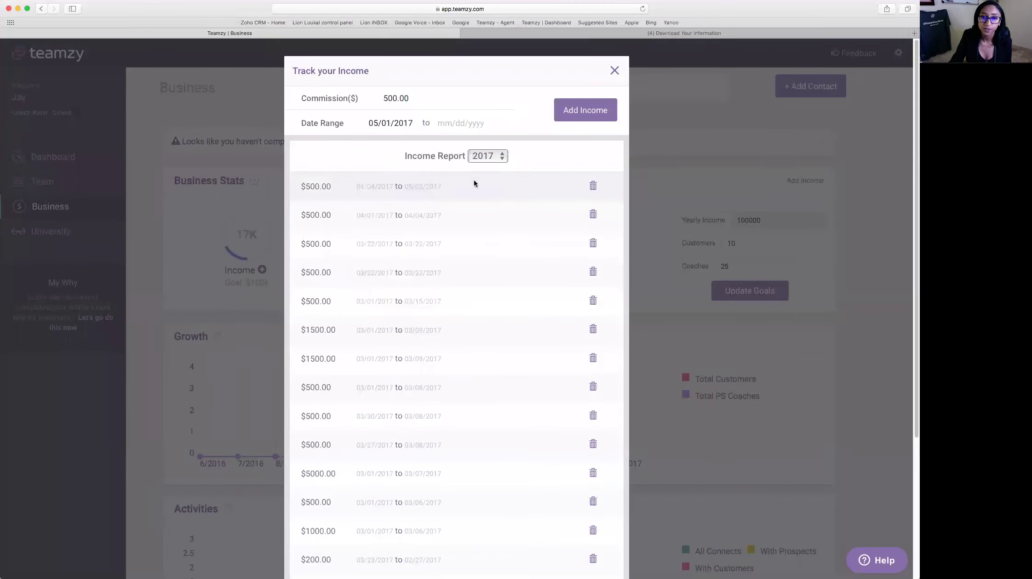
click(569, 241)
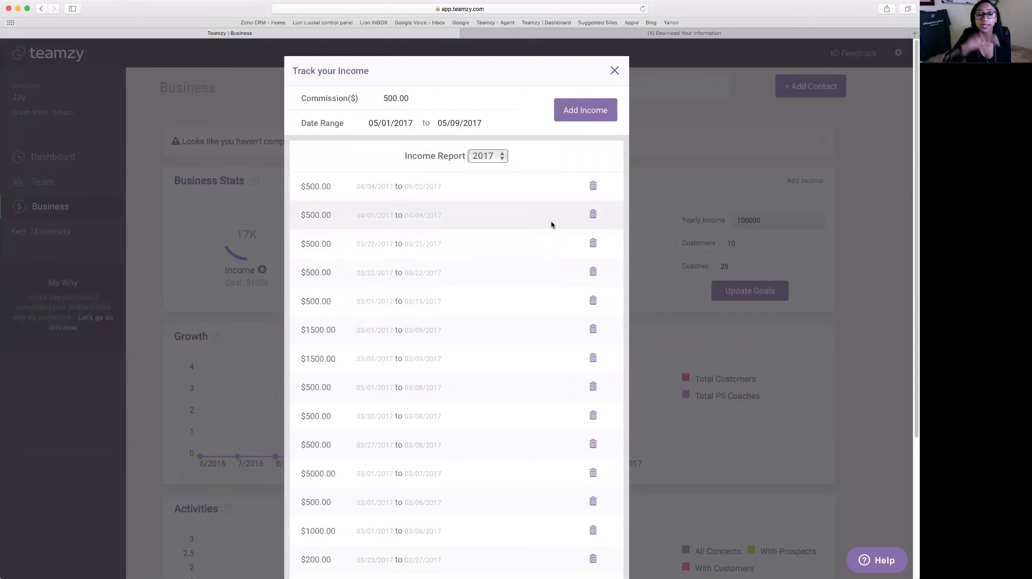
key(Return)
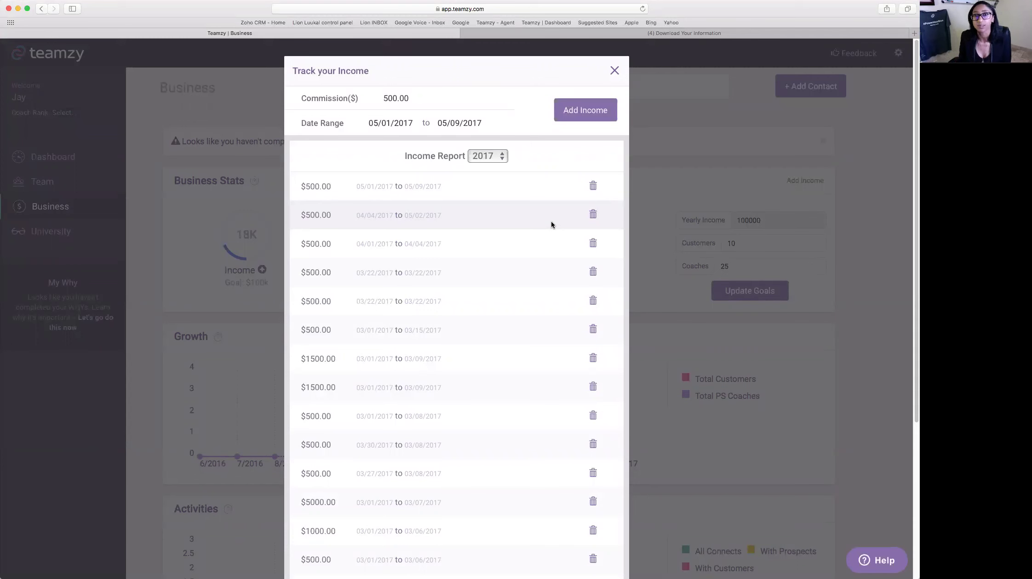
- Close the income tracker and scroll down to the Activity History section
click(614, 73)
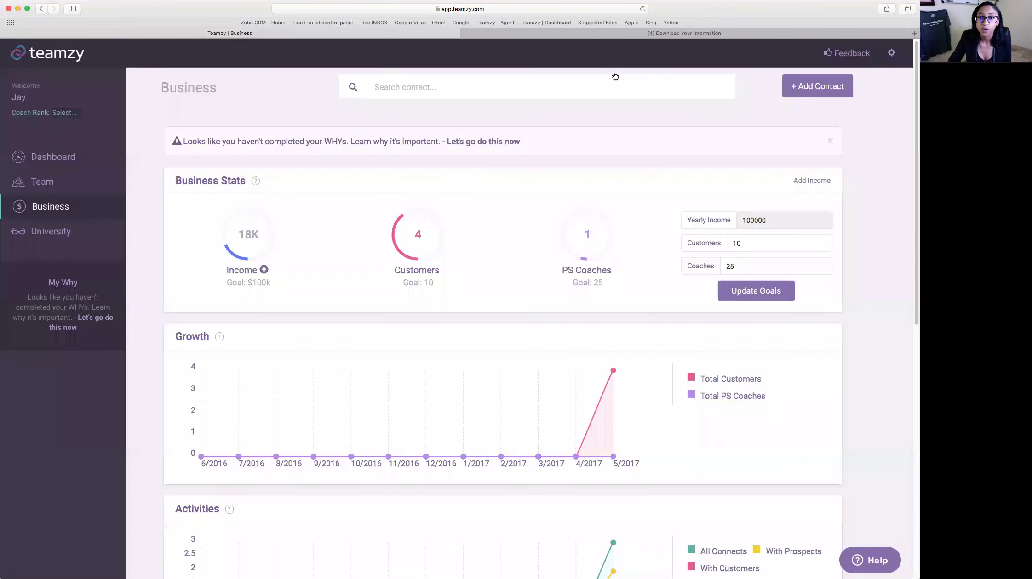
scroll(313, 297, down, 2)
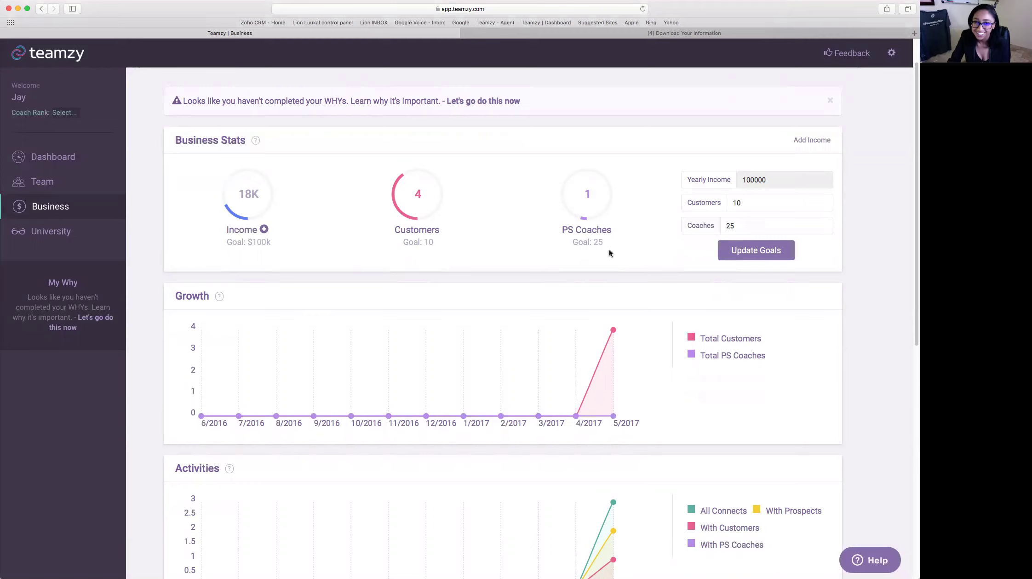
scroll(608, 252, down, 3)
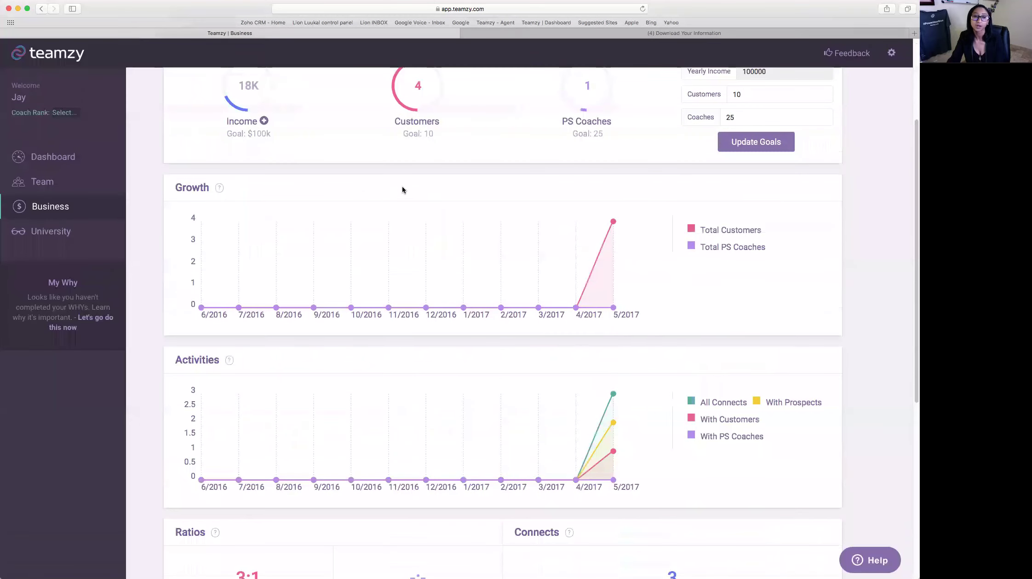
scroll(809, 250, down, 4)
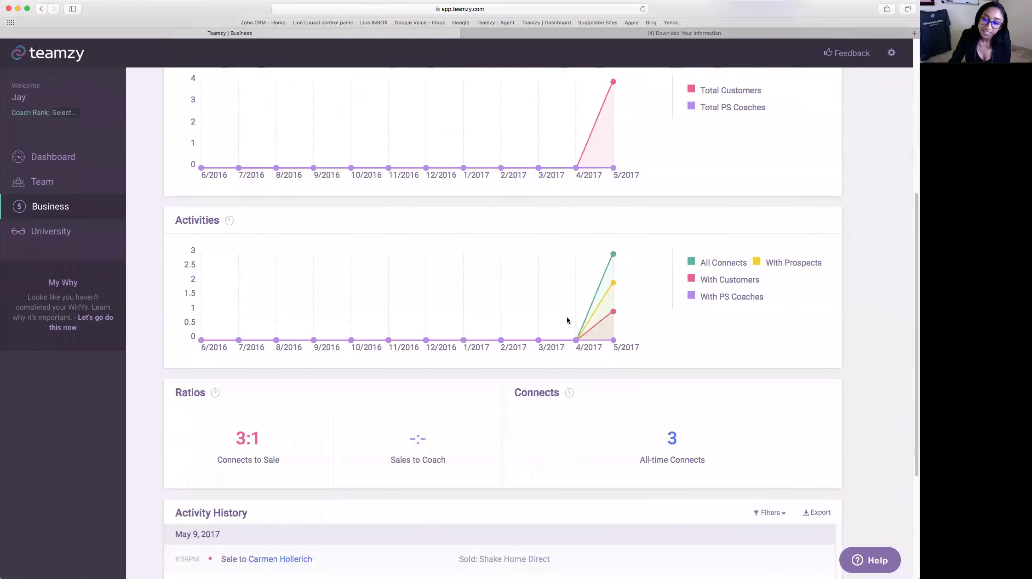
scroll(796, 321, down, 5)
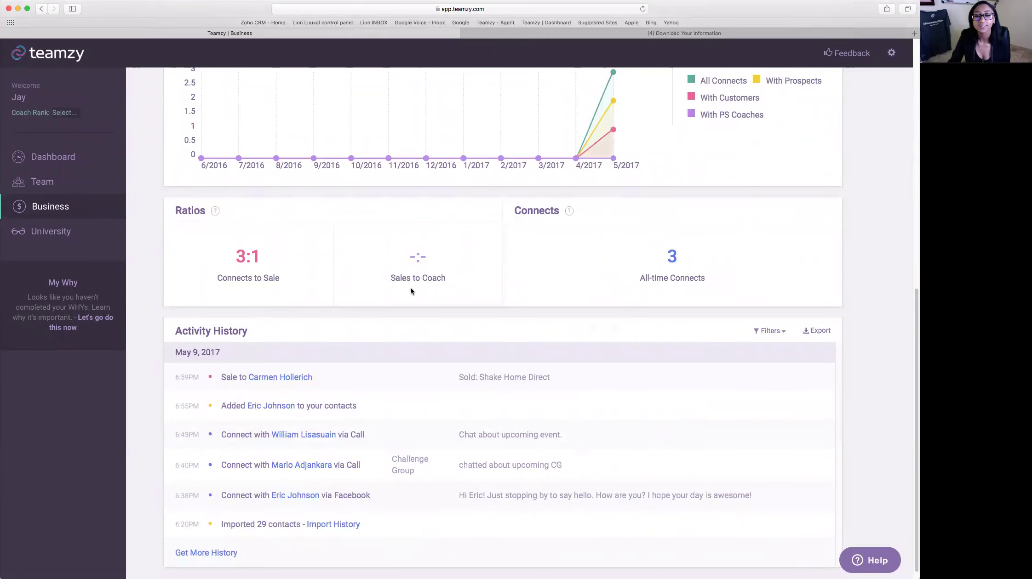
scroll(764, 294, down, 1)
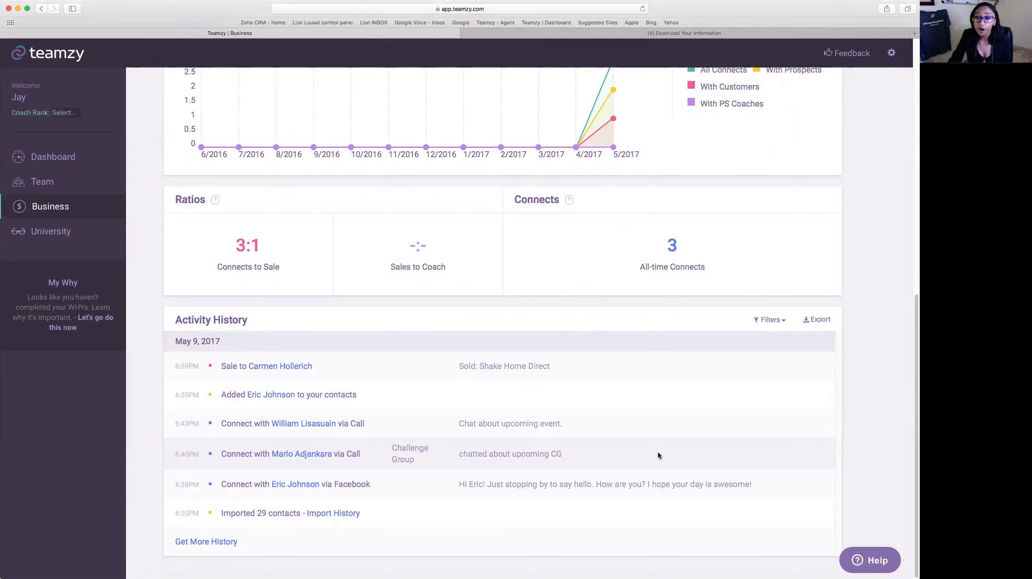
- Filter Activity History to show only Challenge invites
click(779, 322)
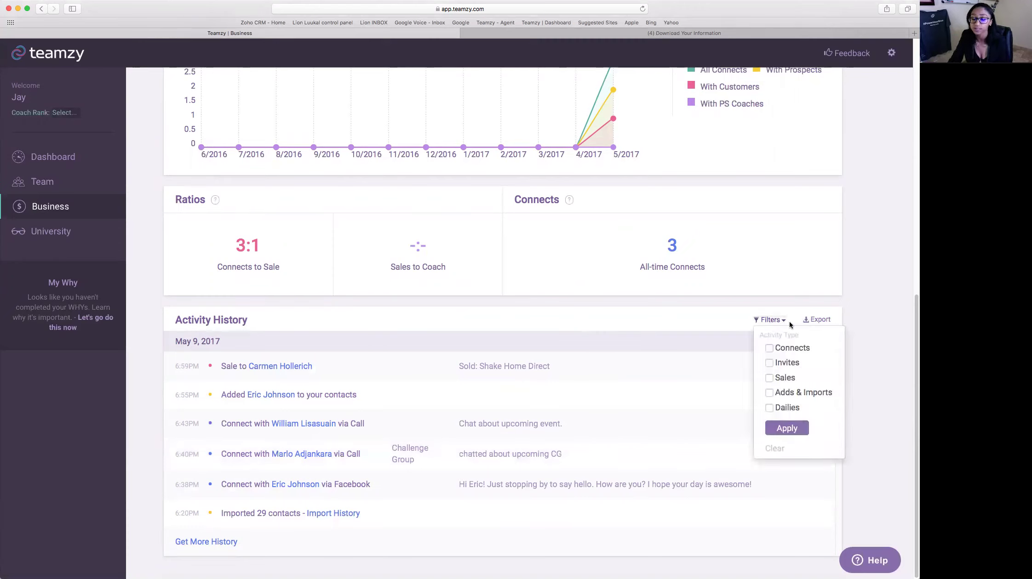
click(768, 362)
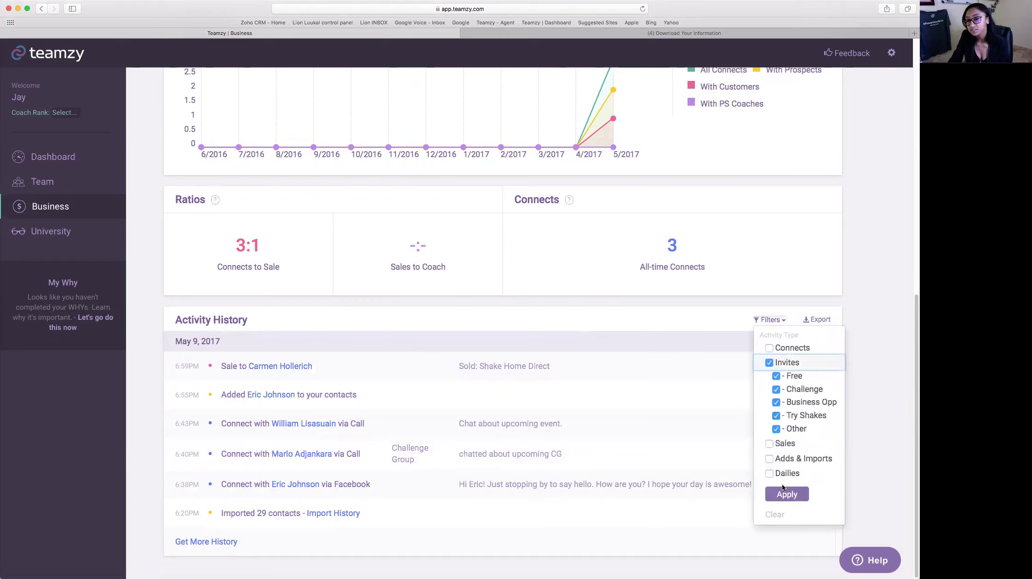
click(776, 403)
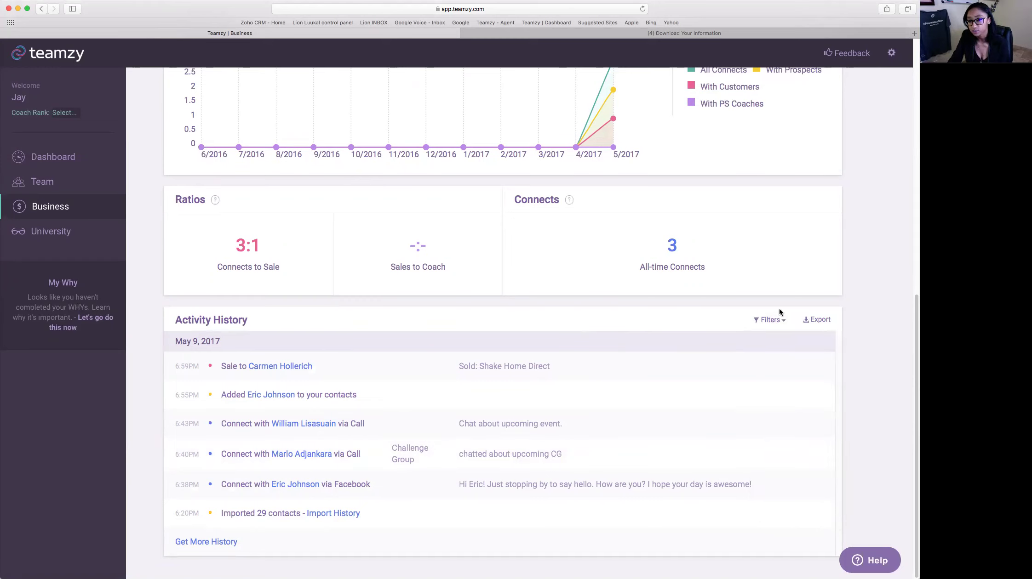
click(772, 320)
click(775, 415)
click(775, 429)
click(776, 389)
click(776, 376)
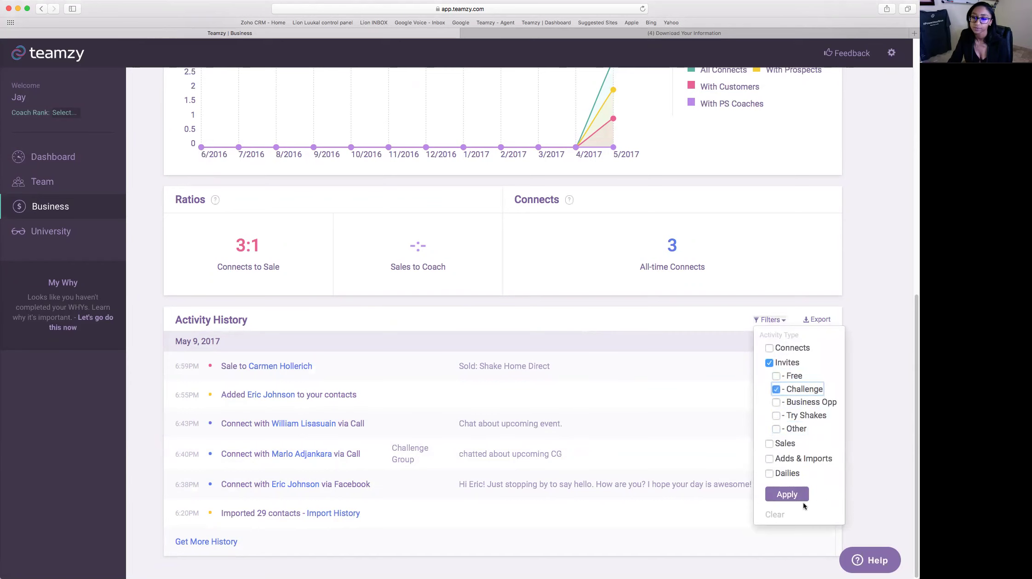
click(803, 501)
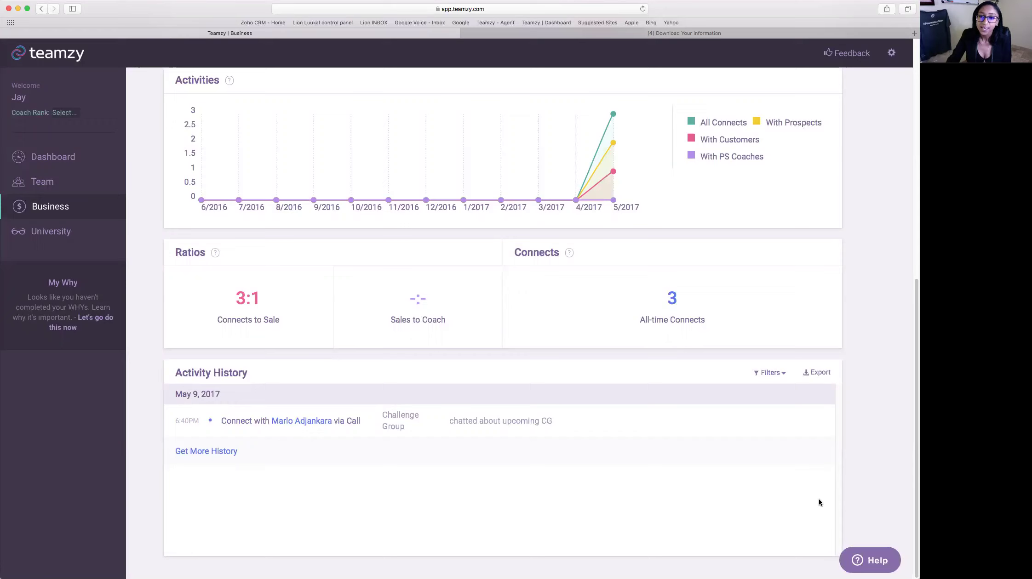
- Scroll back to the top and return to the Dashboard
scroll(817, 499, up, 10)
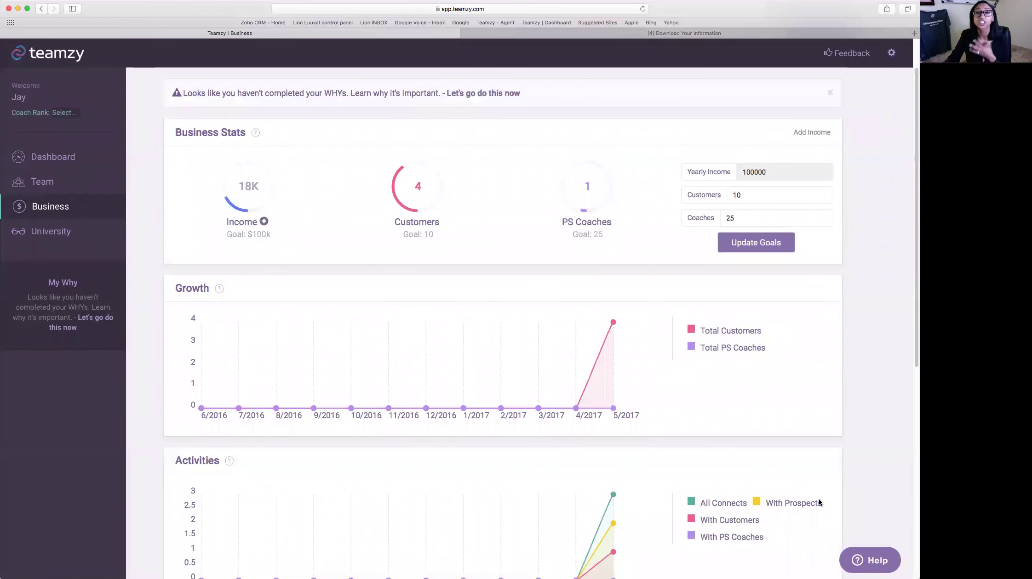
scroll(819, 502, up, 2)
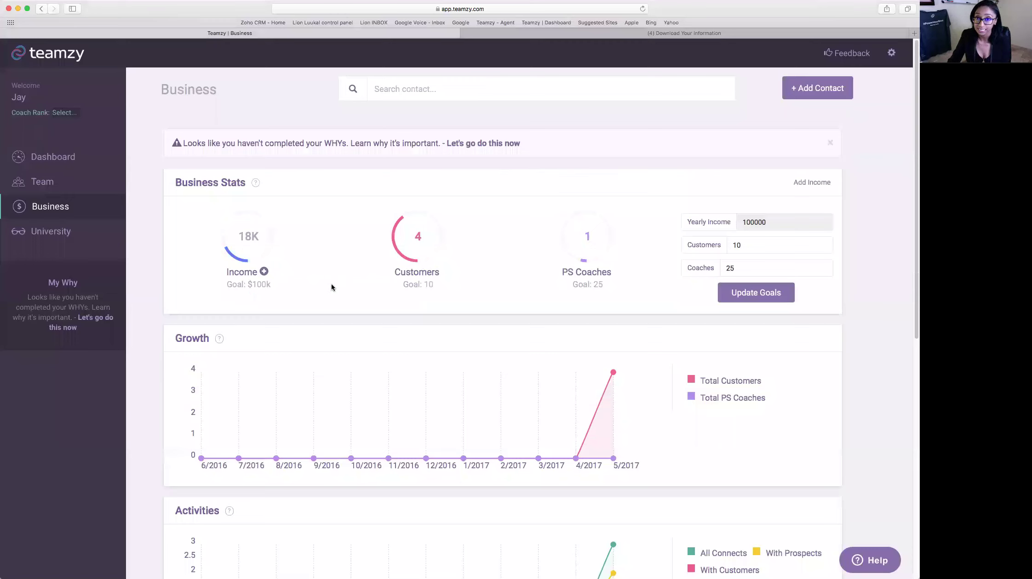
click(79, 155)
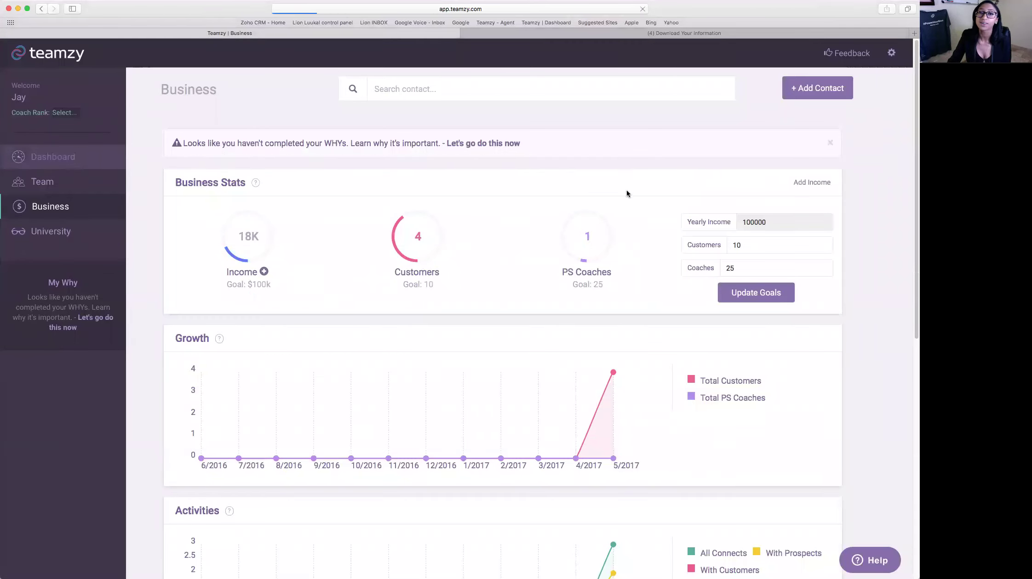